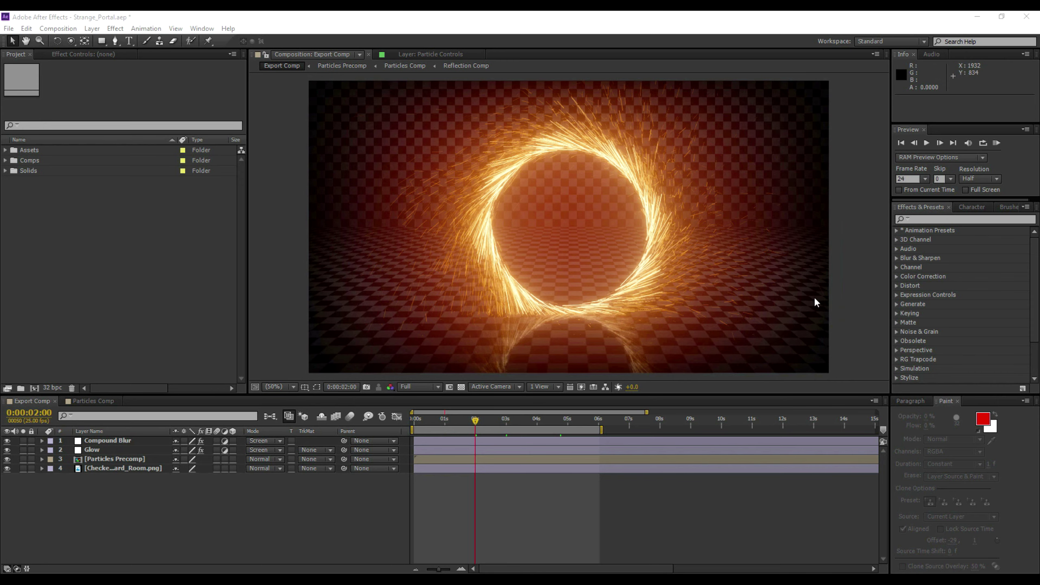
Step: Examine the Strange Portal project folder and its Assets subfolder in File Explorer, and minimize the window
{"action": "left_click", "coordinate": [541, 580]}
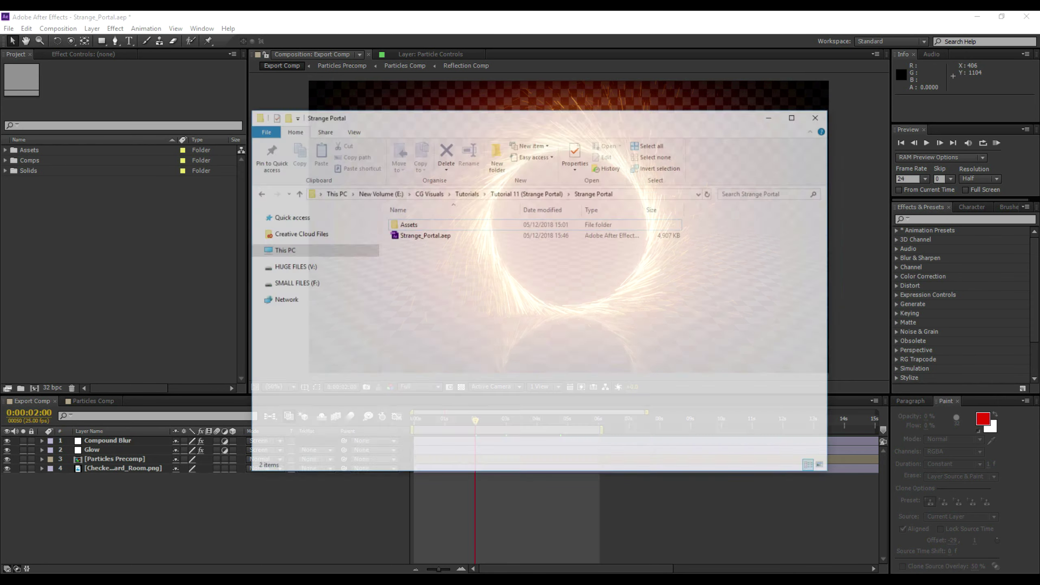
{"action": "double_click", "coordinate": [422, 198]}
{"action": "left_click", "coordinate": [614, 166]}
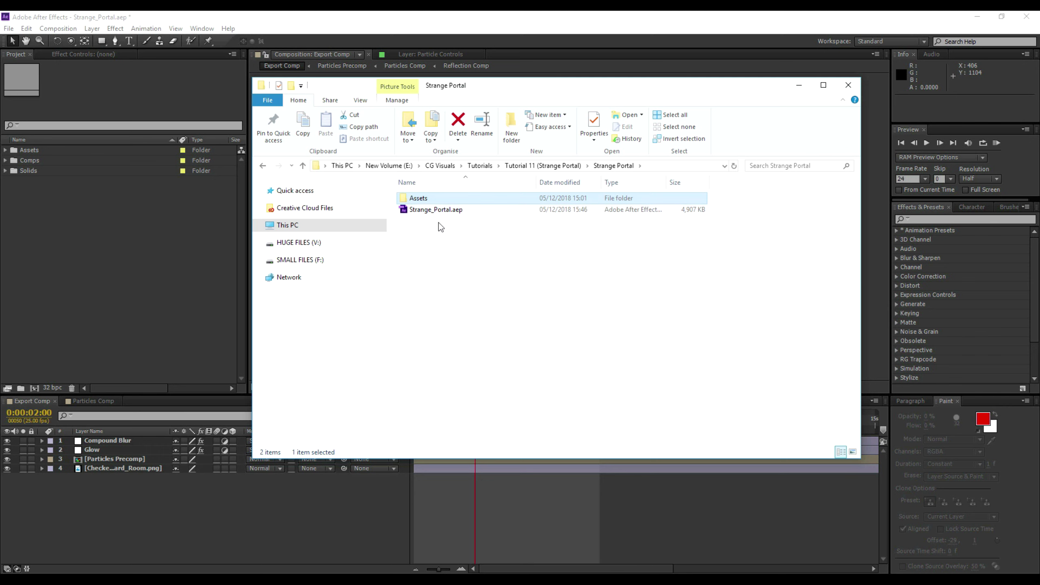
{"action": "left_click", "coordinate": [452, 228]}
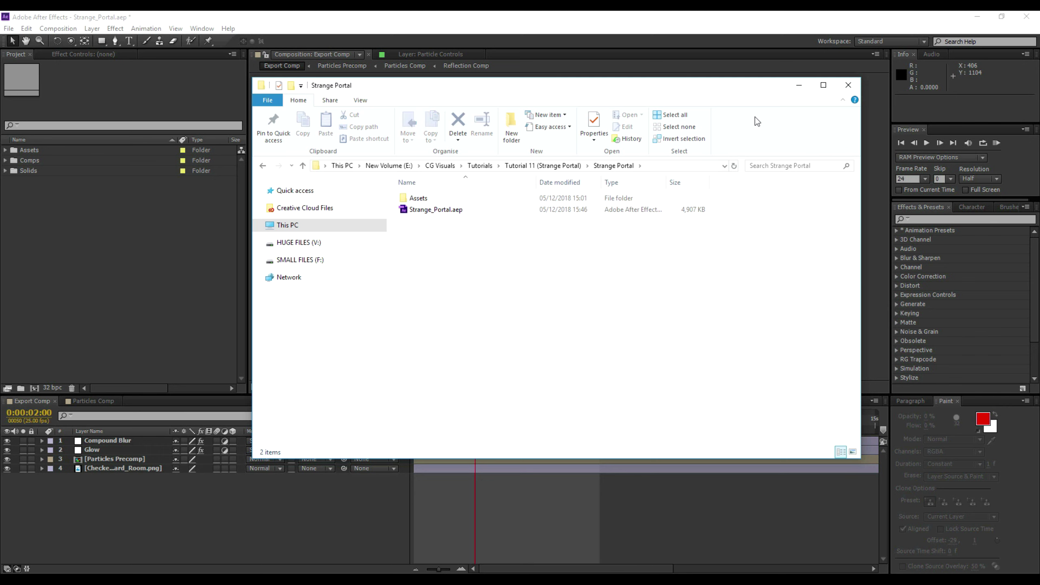
{"action": "left_click", "coordinate": [797, 91]}
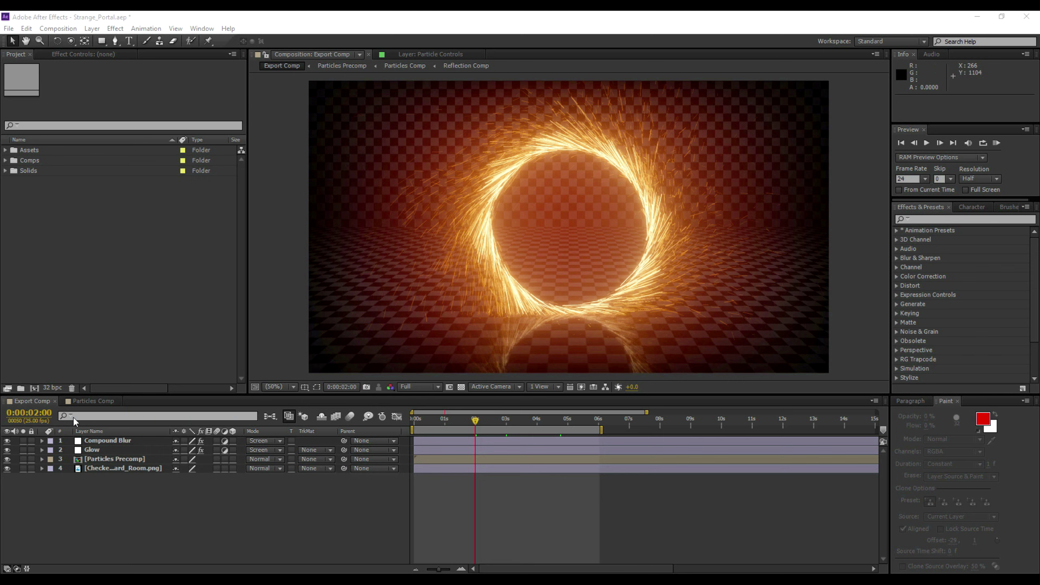
Step: Hide the Glow, Compound Blur and checkerboard room layers in Export Comp, and briefly check the particles against the transparency grid
{"action": "left_click", "coordinate": [7, 450]}
{"action": "left_click", "coordinate": [7, 441]}
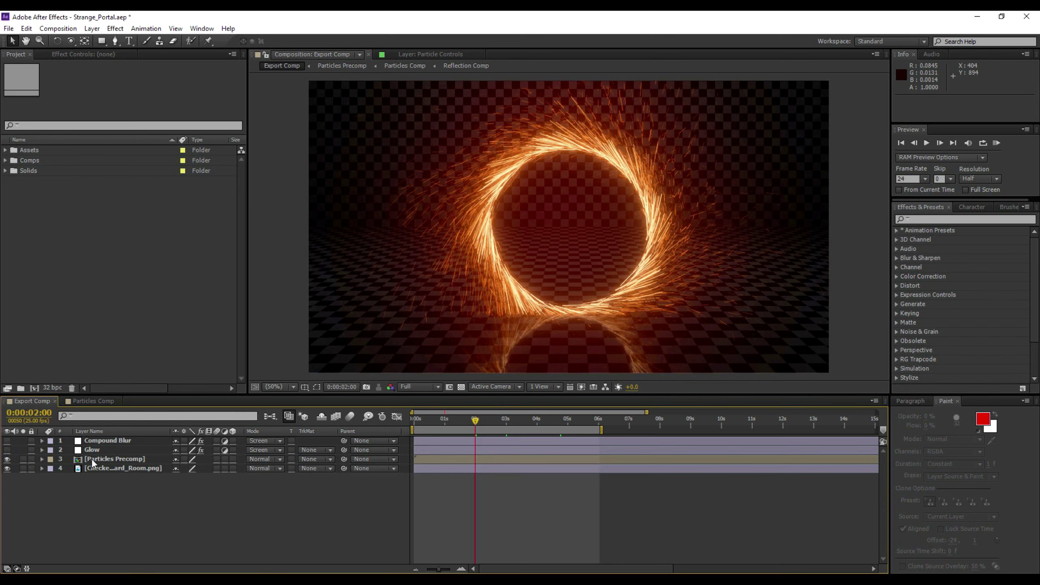
{"action": "left_click", "coordinate": [7, 468]}
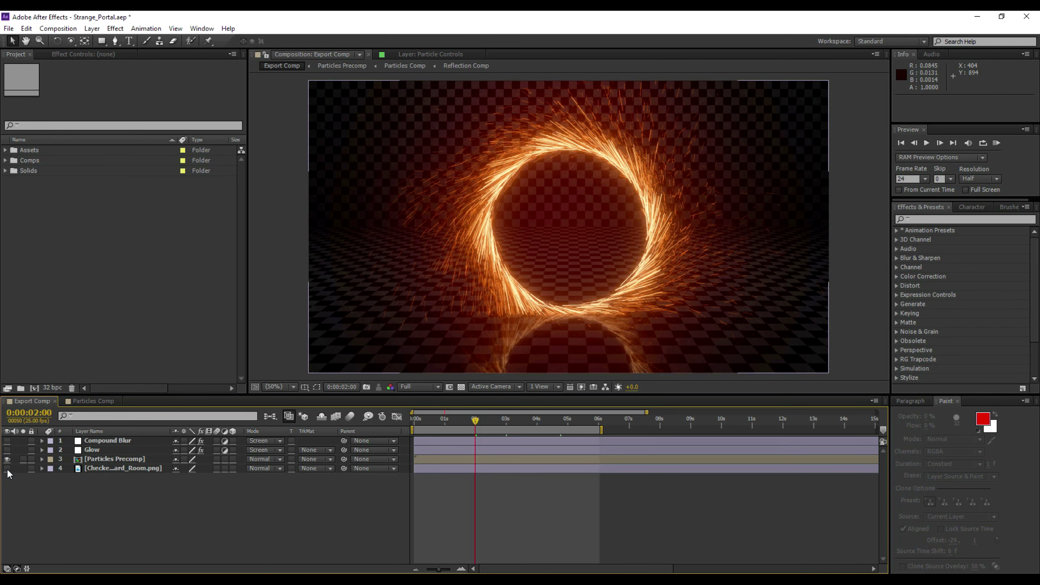
{"action": "left_click", "coordinate": [461, 387]}
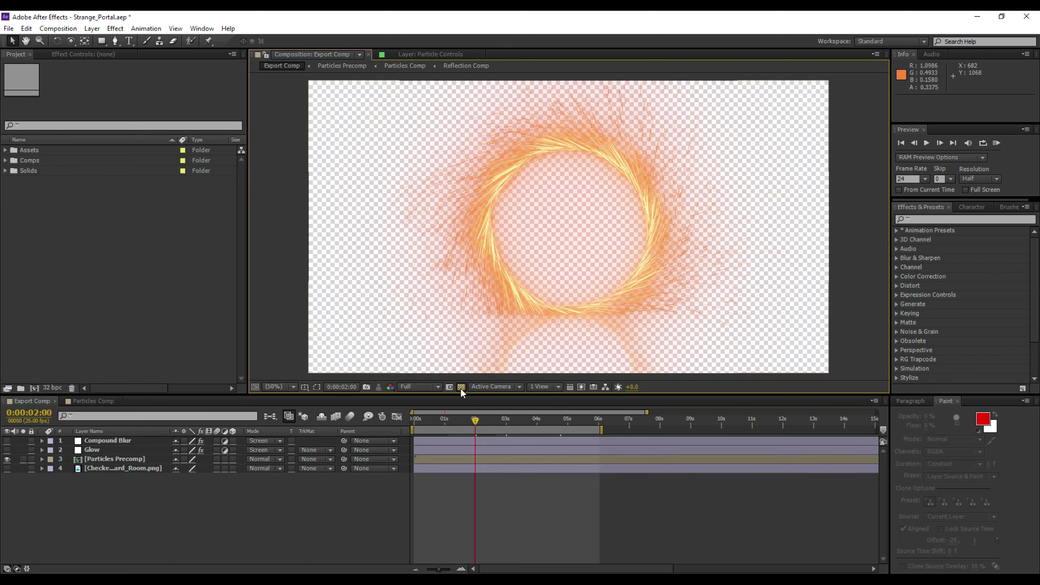
{"action": "left_click", "coordinate": [461, 387]}
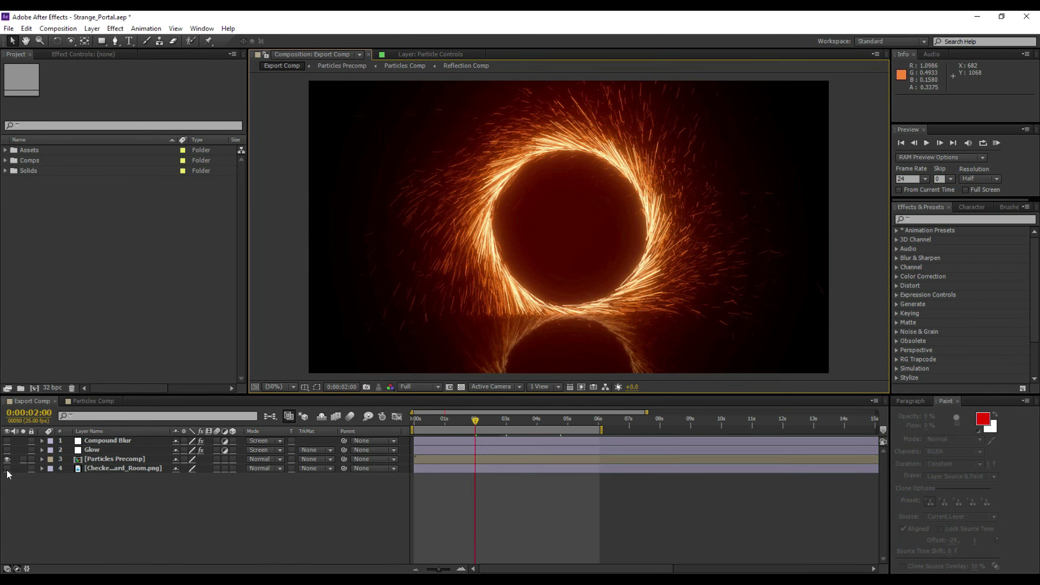
Step: Make the checkerboard room, Glow and Compound Blur layers visible again
{"action": "left_click", "coordinate": [7, 468]}
{"action": "left_click", "coordinate": [8, 450]}
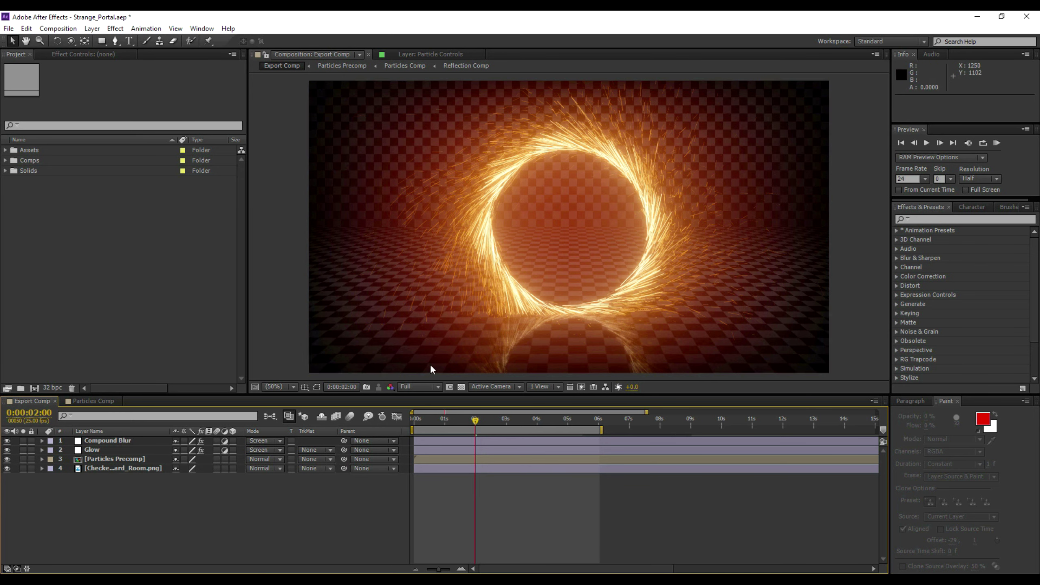
{"action": "left_click_drag", "start_coordinate": [7, 440], "coordinate": [7, 442]}
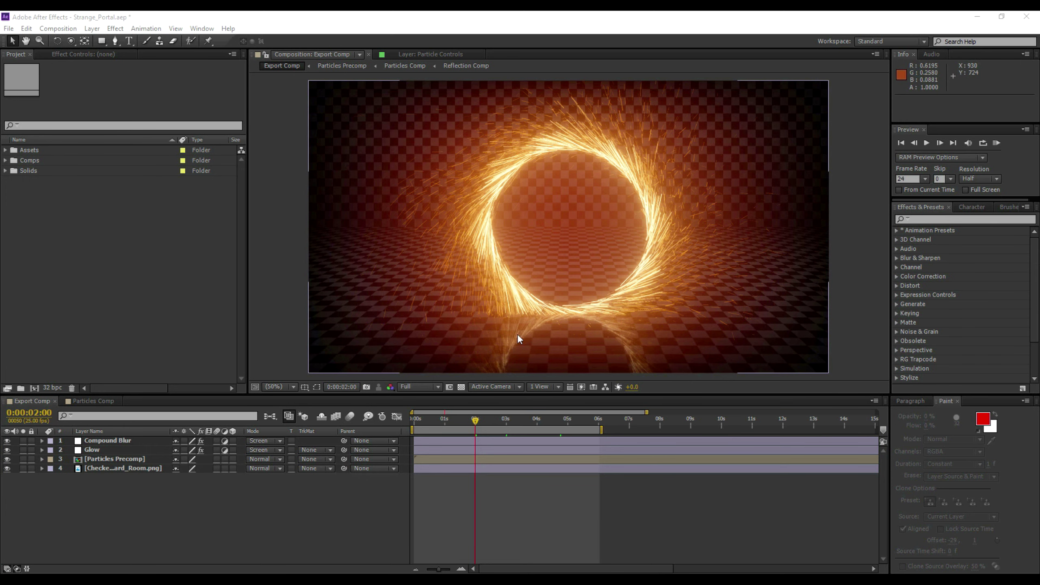
Step: Switch to Chrome to view the visual effects artist's IMDb page, and return to After Effects
{"action": "mouse_move", "coordinate": [439, 580]}
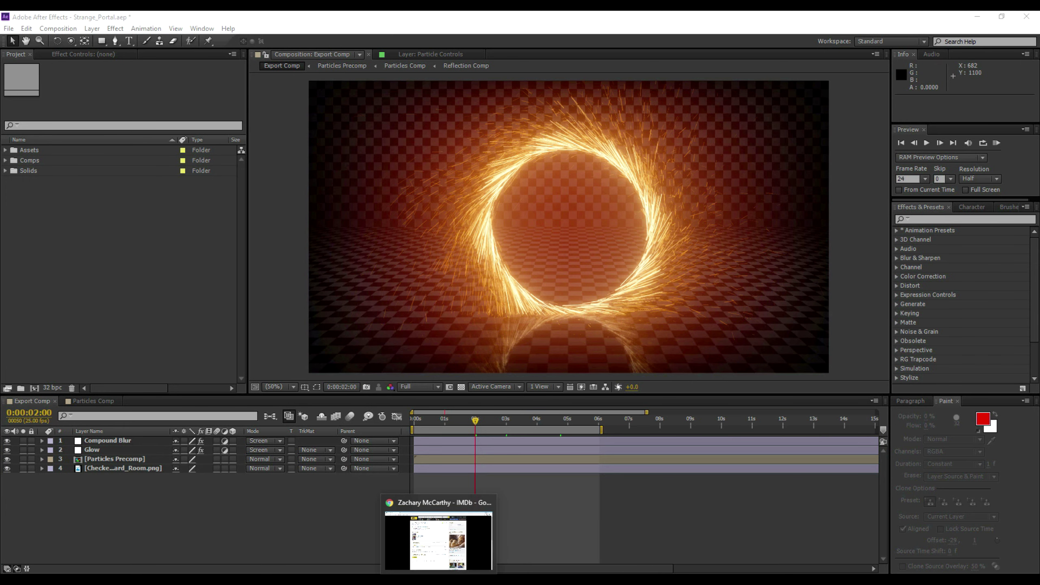
{"action": "left_click", "coordinate": [456, 547]}
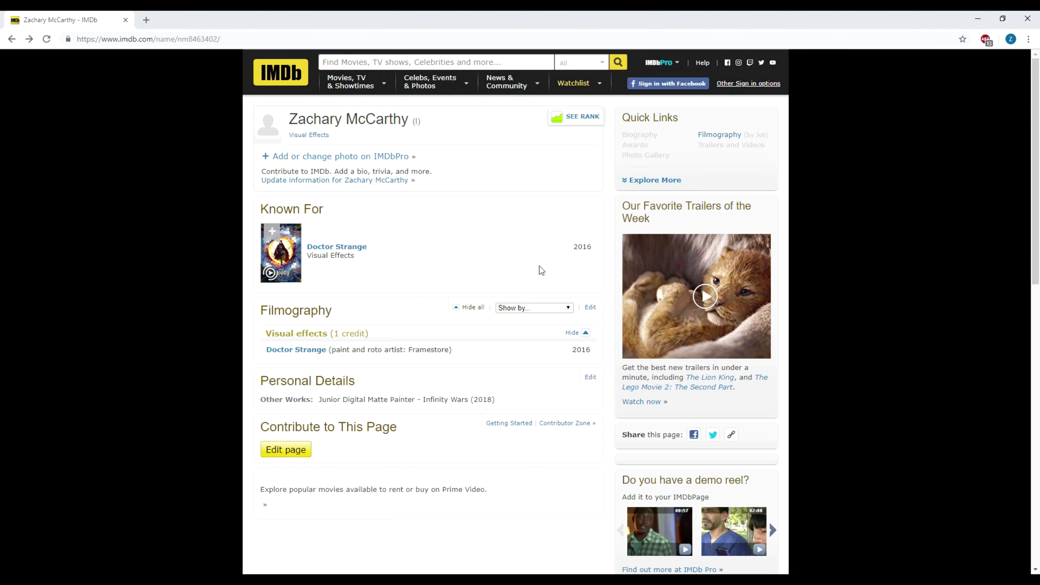
{"action": "left_click", "coordinate": [978, 18]}
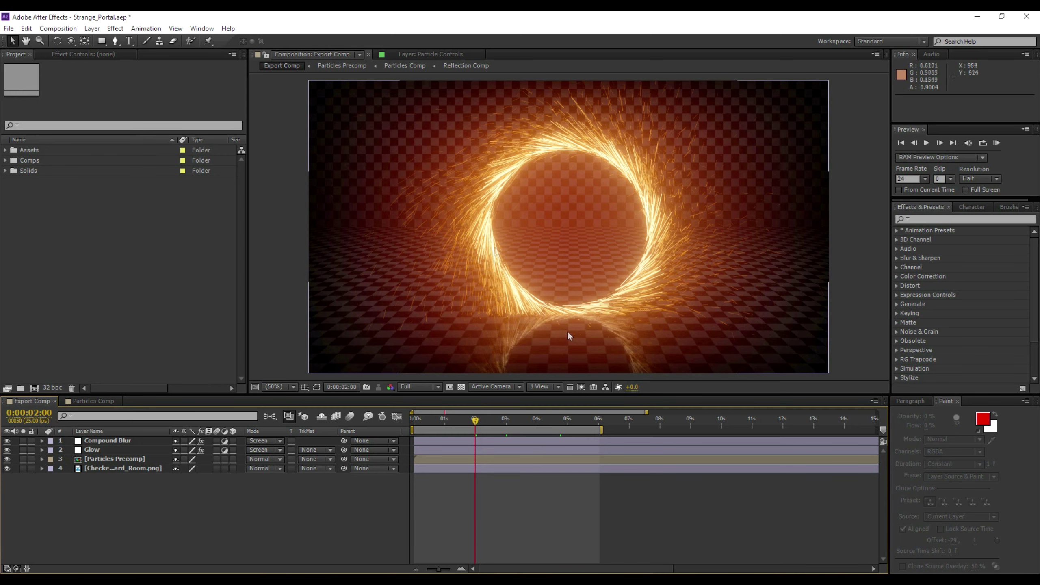
Step: Open Particles Comp and turn on the visibility of the null and emitter layers from Null 24 down to Floor
{"action": "left_click", "coordinate": [91, 401]}
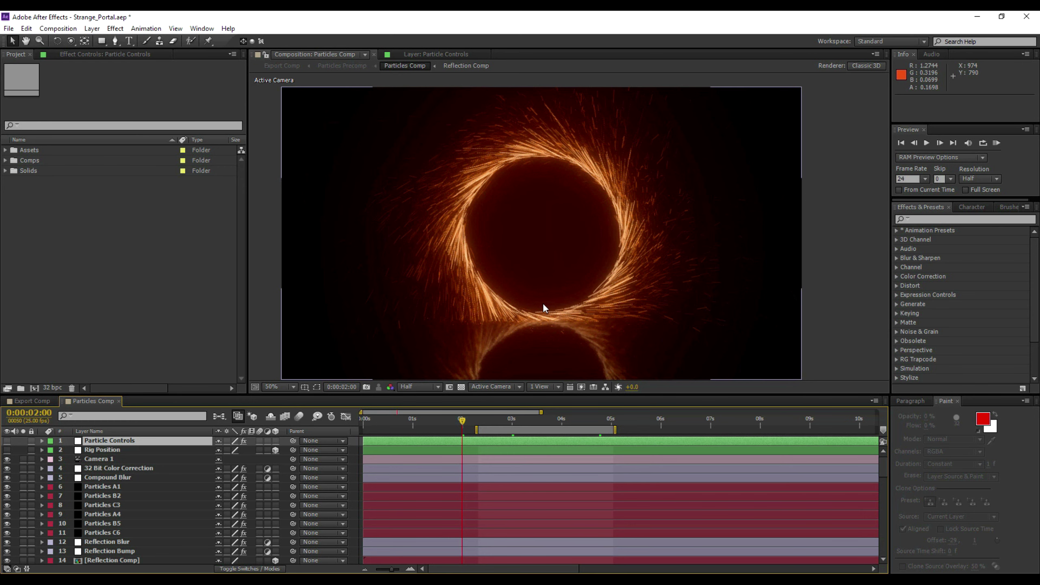
{"action": "left_click_drag", "start_coordinate": [228, 395], "coordinate": [234, 313]}
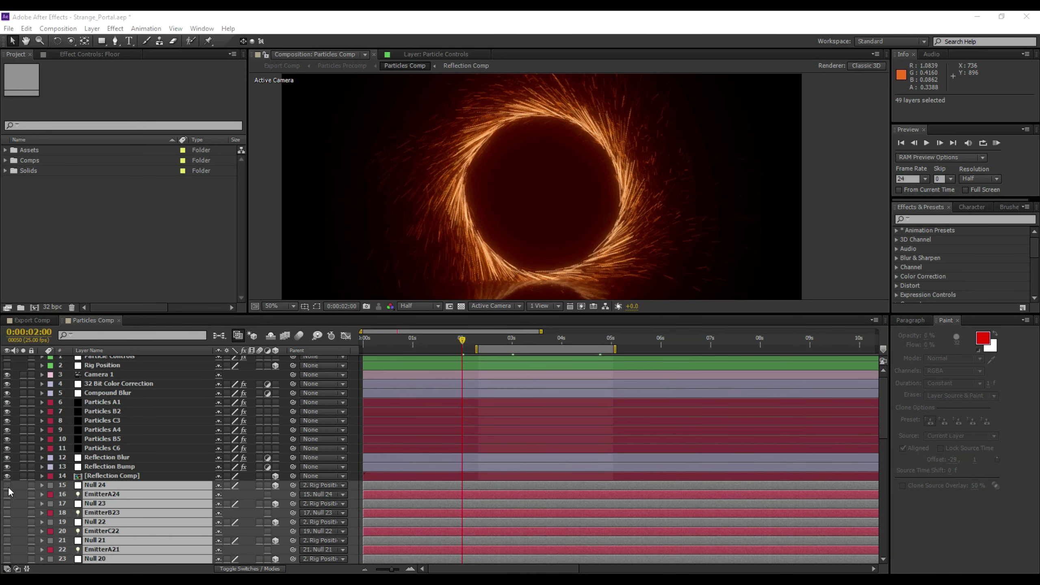
{"action": "left_click", "coordinate": [7, 484]}
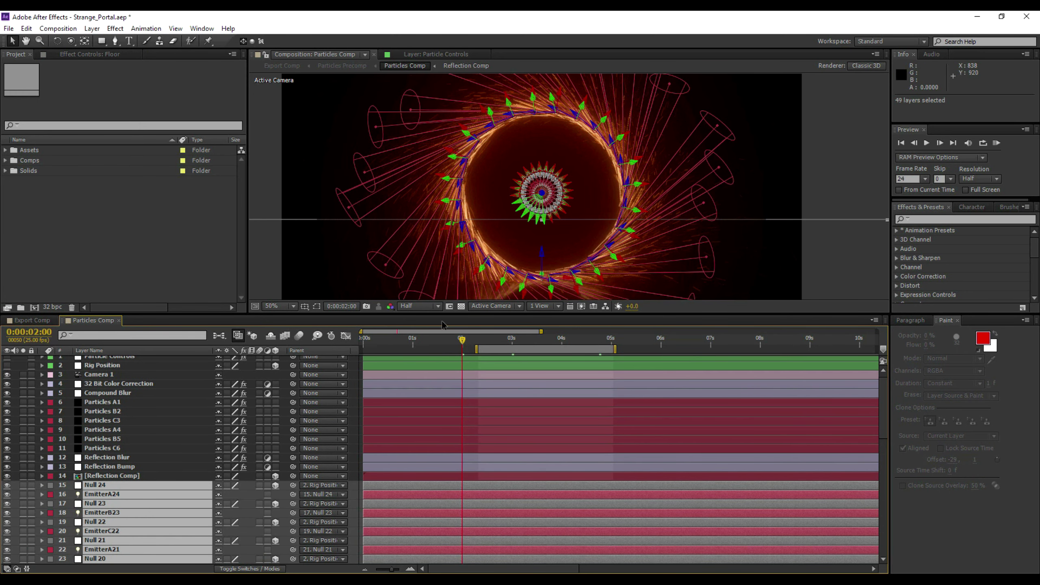
{"action": "left_click_drag", "start_coordinate": [339, 314], "coordinate": [358, 396]}
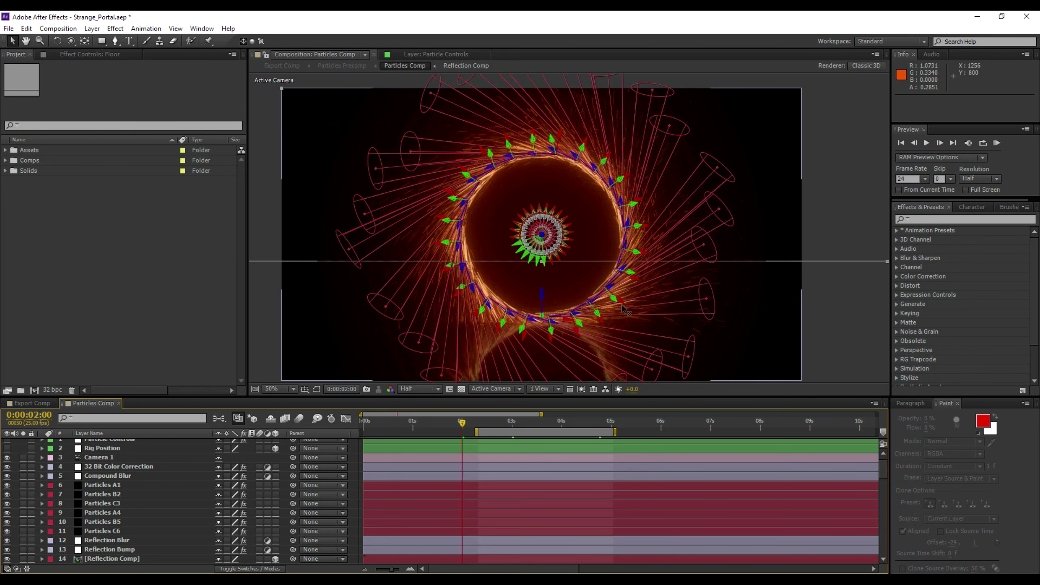
{"action": "scroll", "coordinate": [107, 471], "scroll_direction": "up", "scroll_amount": 1}
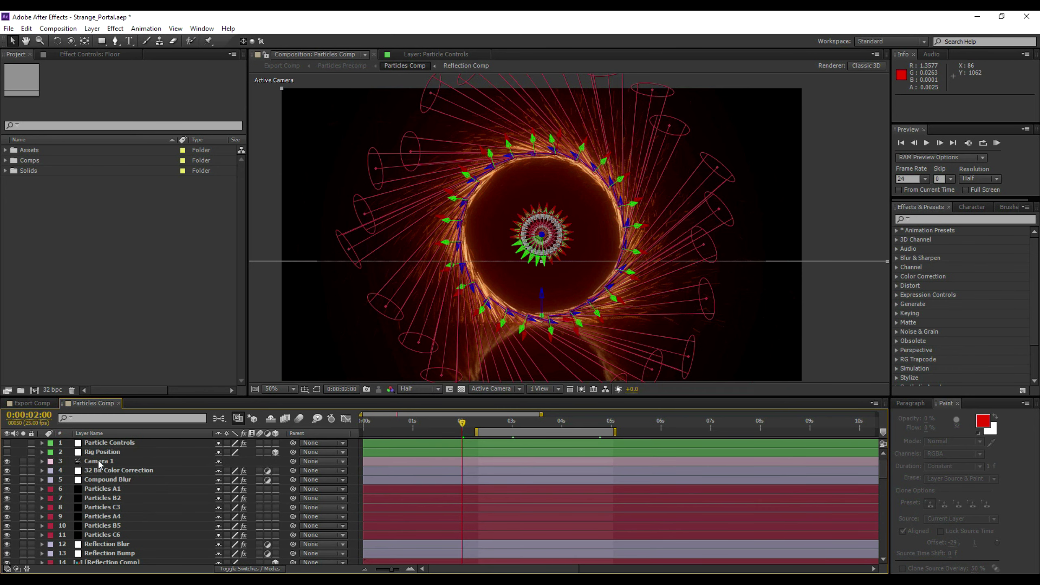
{"action": "left_click", "coordinate": [507, 311]}
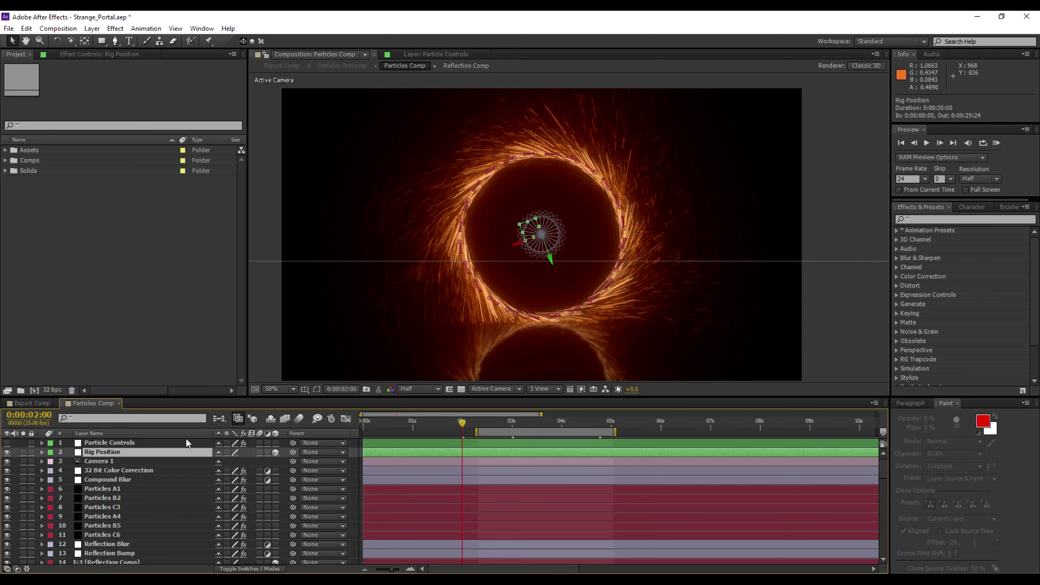
Step: Solo the 32 Bit Color Correction layer and all six particle layers, from Particles A1 to Particles C6
{"action": "left_click", "coordinate": [23, 498]}
{"action": "left_click", "coordinate": [22, 489]}
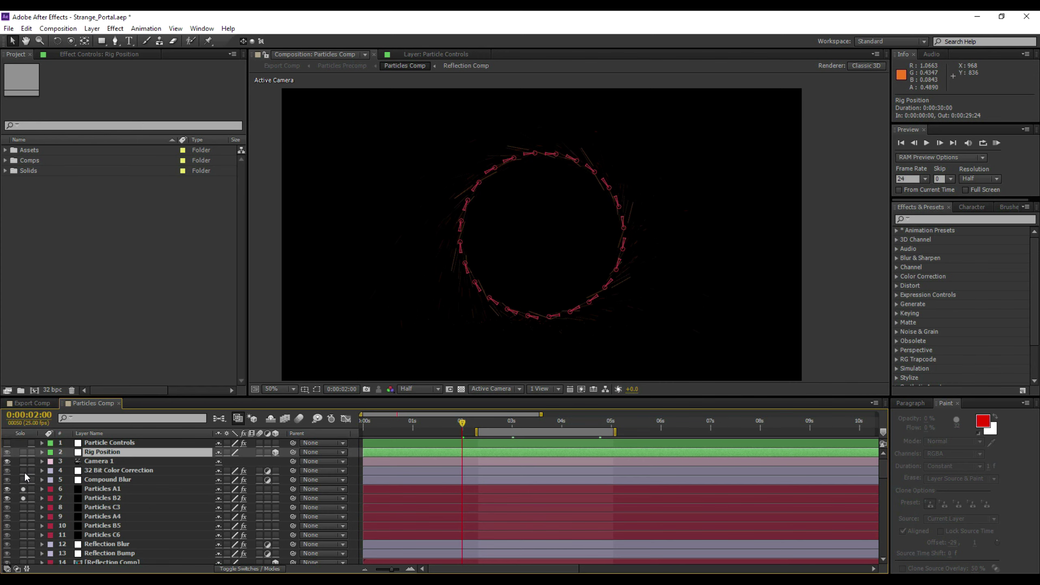
{"action": "left_click", "coordinate": [23, 470]}
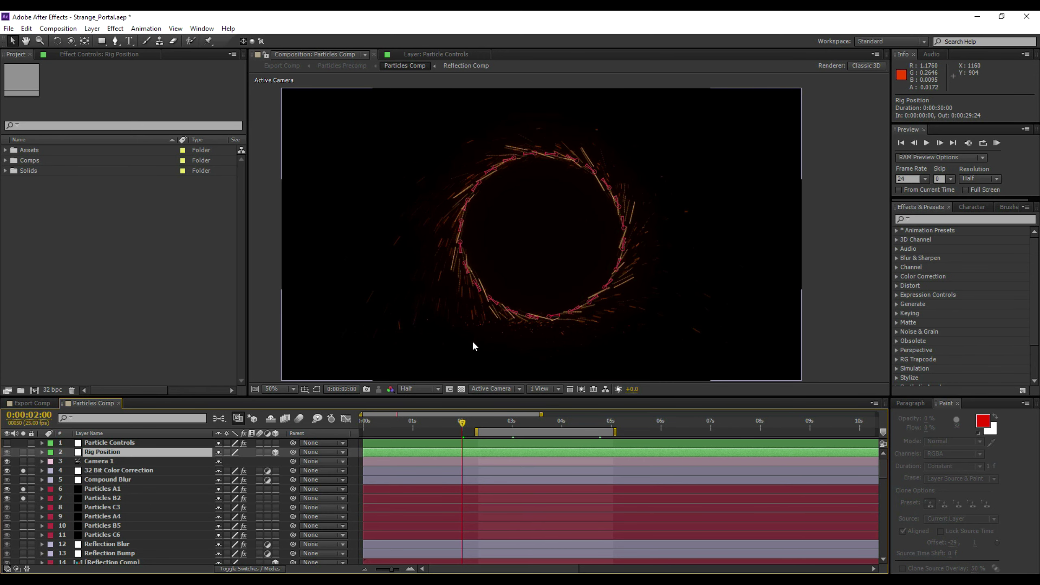
{"action": "left_click_drag", "start_coordinate": [23, 506], "coordinate": [22, 539]}
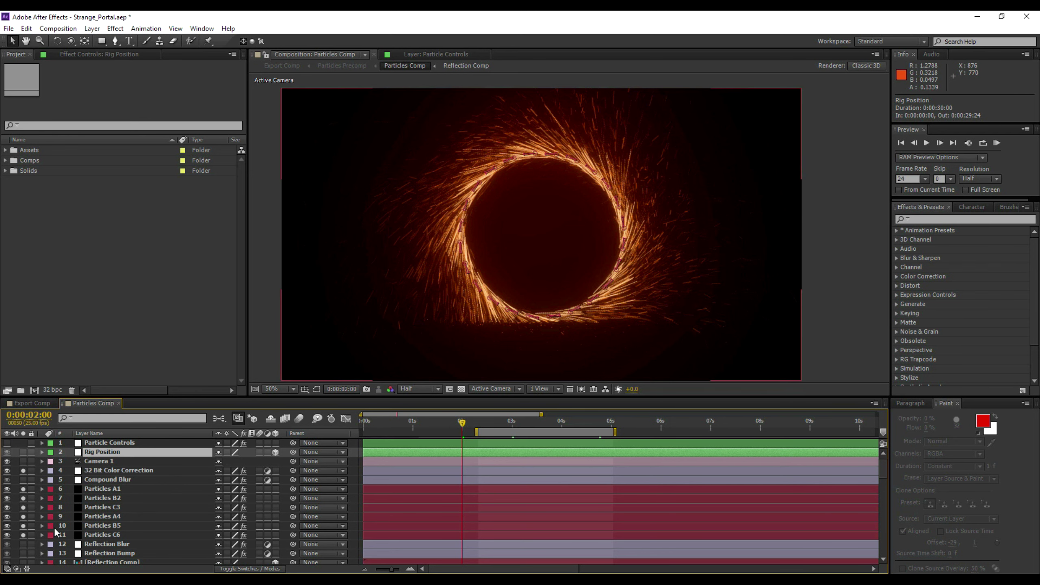
Step: Hide and lock all null and emitter layers from Null 24 down to Floor
{"action": "scroll", "coordinate": [73, 532], "scroll_direction": "down", "scroll_amount": 1}
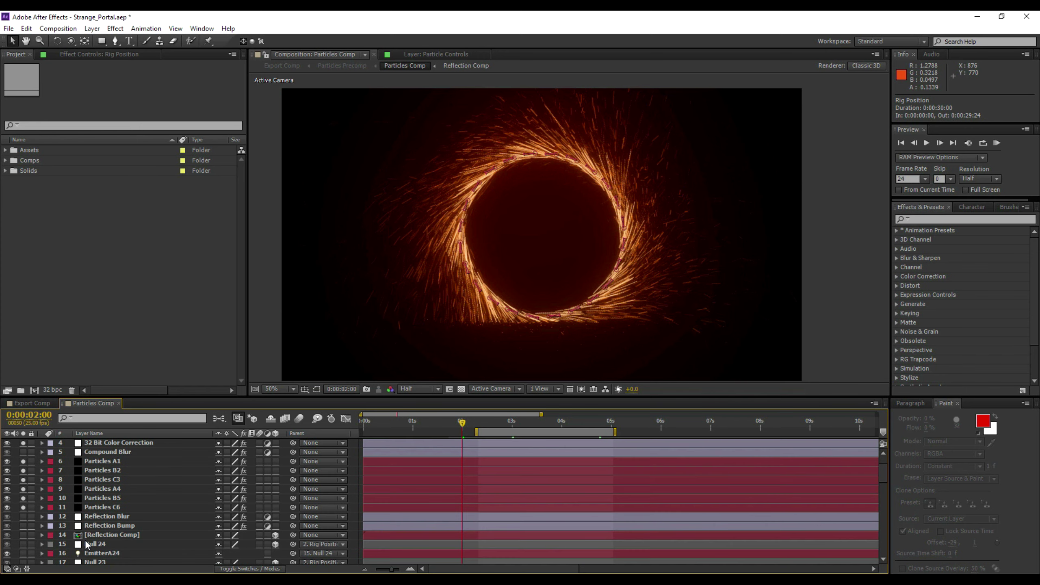
{"action": "scroll", "coordinate": [86, 539], "scroll_direction": "down", "scroll_amount": 1}
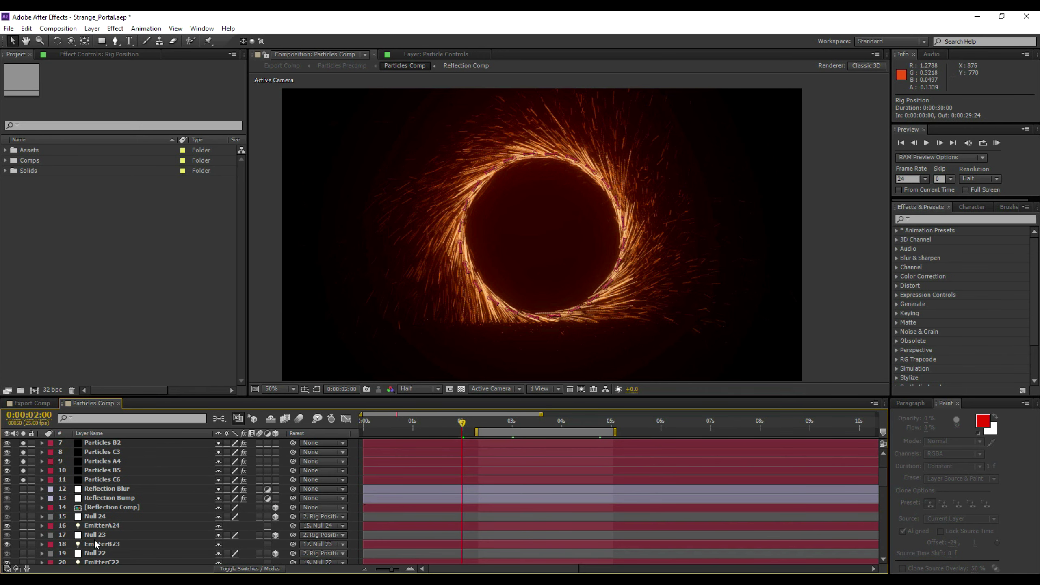
{"action": "left_click", "coordinate": [92, 518]}
{"action": "scroll", "coordinate": [92, 522], "scroll_direction": "down", "scroll_amount": 15}
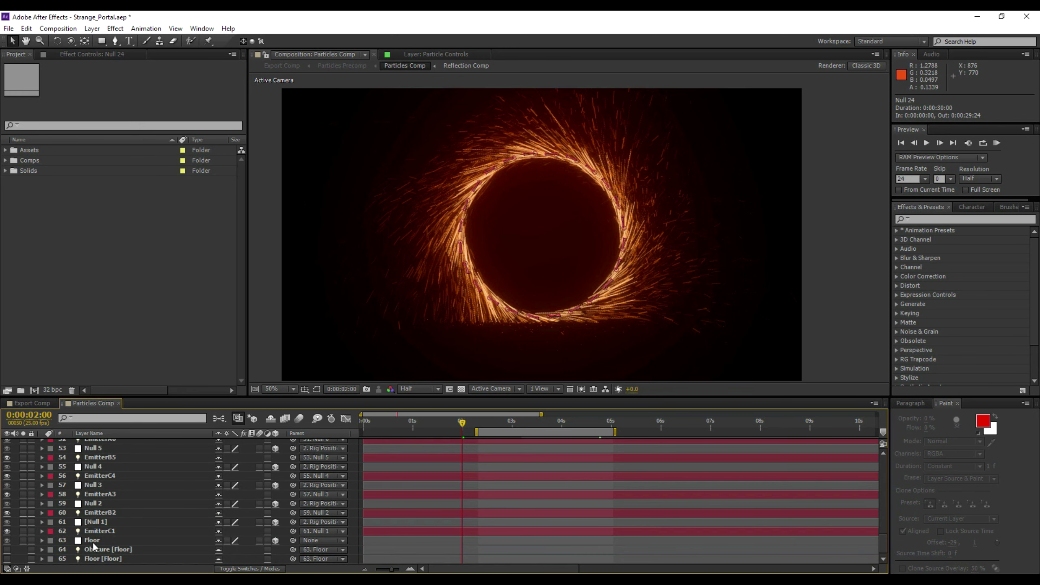
{"action": "left_click", "coordinate": [93, 542], "text": "shift"}
{"action": "left_click", "coordinate": [8, 542]}
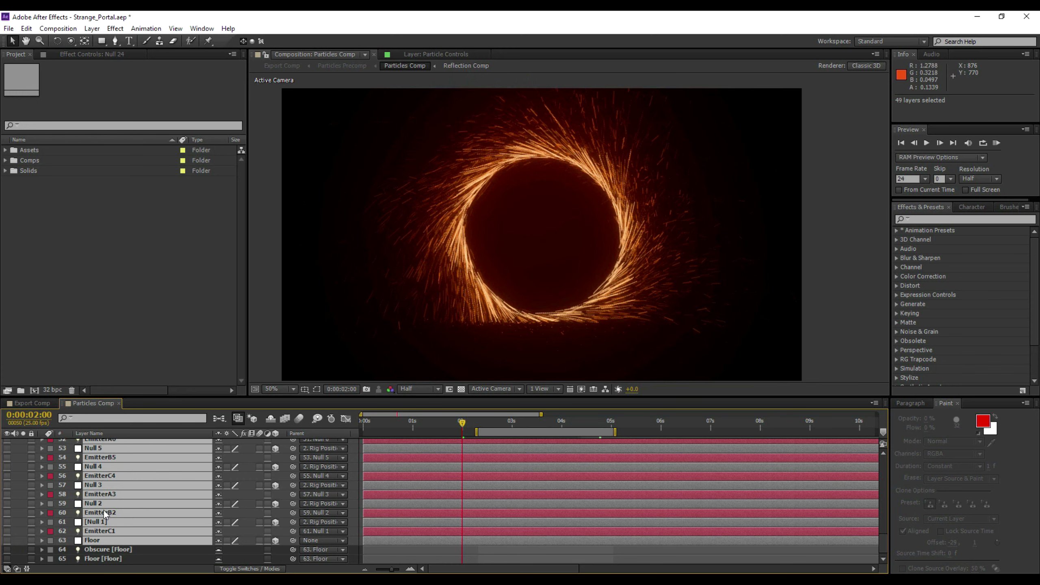
{"action": "scroll", "coordinate": [104, 510], "scroll_direction": "up", "scroll_amount": 9}
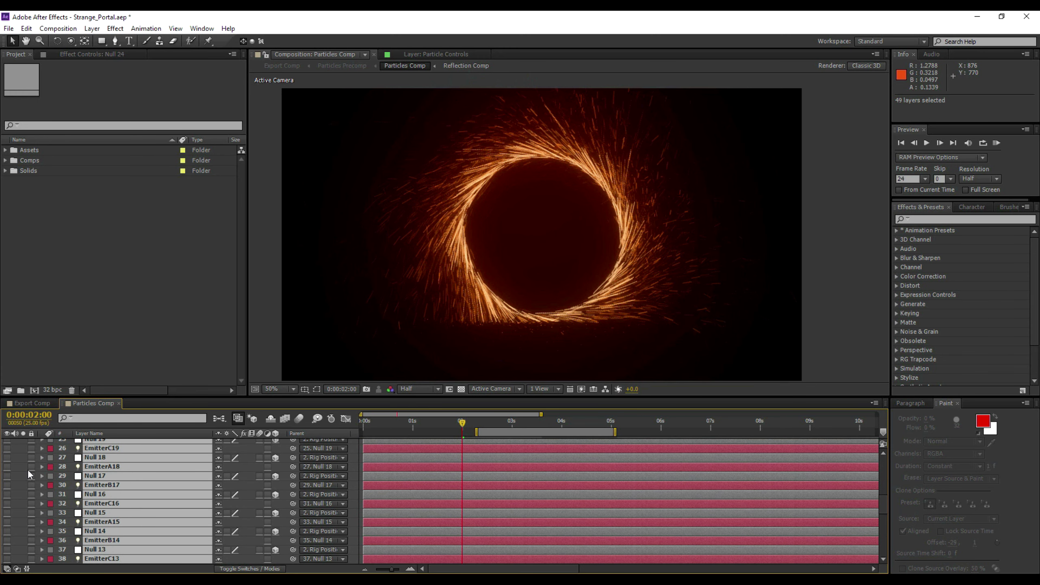
{"action": "scroll", "coordinate": [27, 470], "scroll_direction": "up", "scroll_amount": 6}
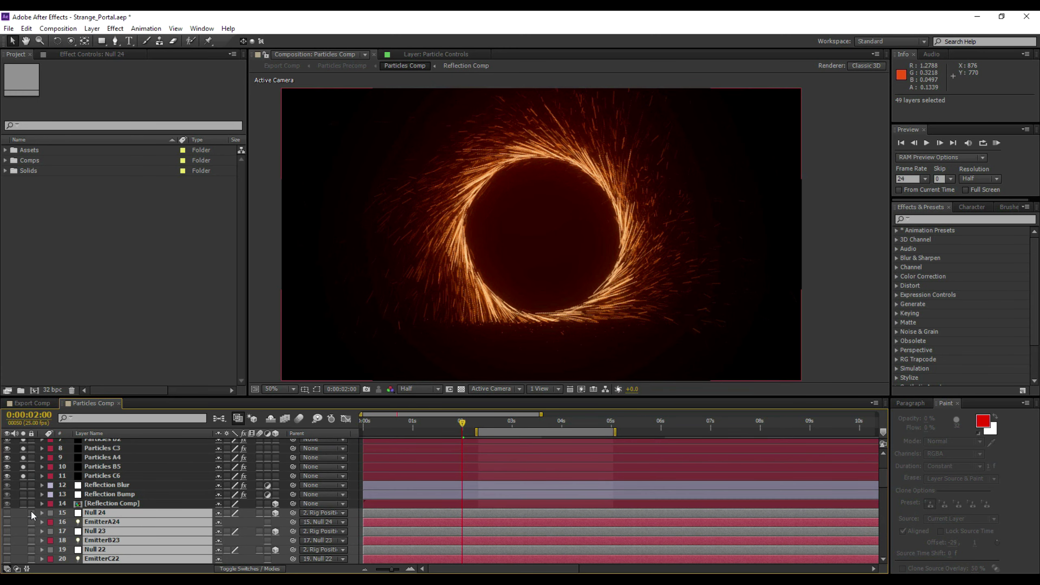
{"action": "left_click", "coordinate": [32, 514]}
Step: Solo the Reflection Comp and Camera 1 layers, leaving Camera 1 selected
{"action": "left_click", "coordinate": [102, 502]}
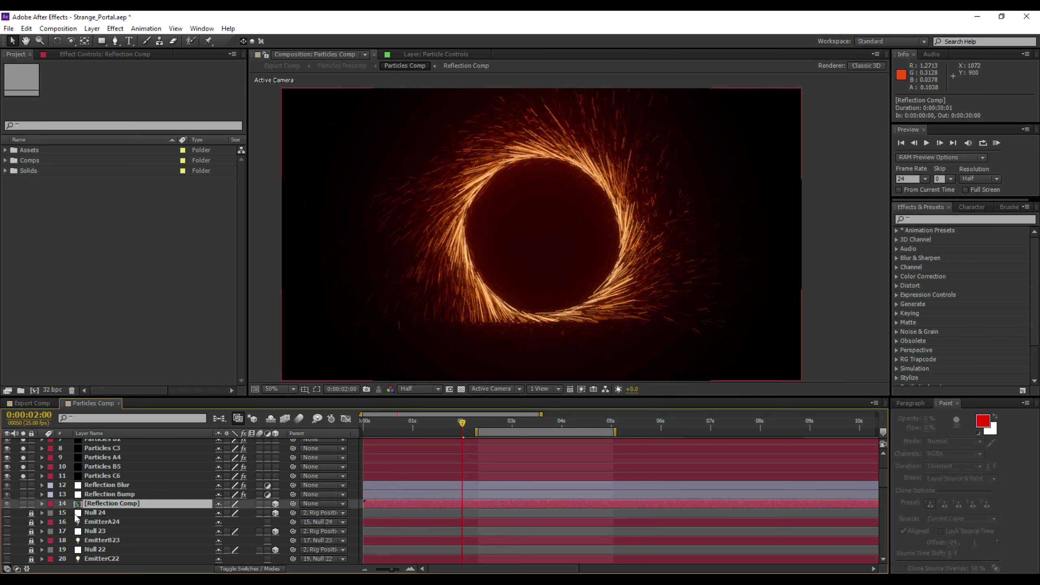
{"action": "left_click", "coordinate": [22, 504]}
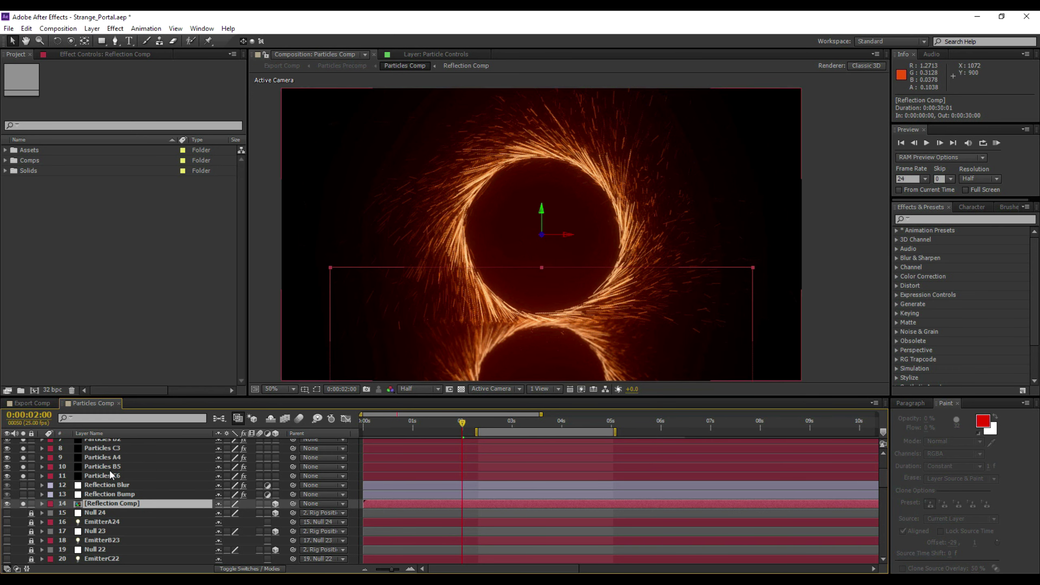
{"action": "scroll", "coordinate": [119, 467], "scroll_direction": "up", "scroll_amount": 4}
{"action": "scroll", "coordinate": [107, 473], "scroll_direction": "up", "scroll_amount": 1}
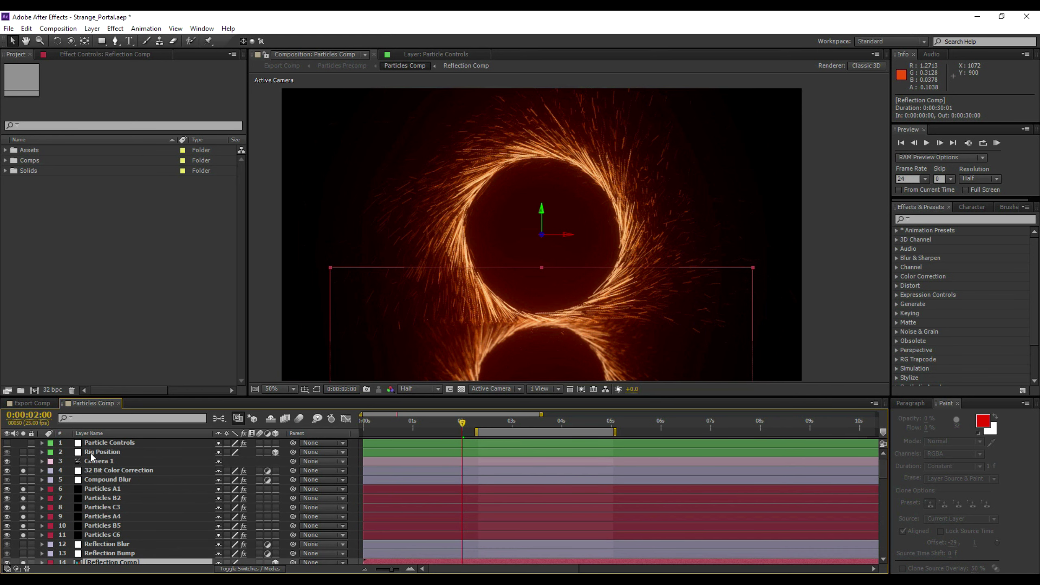
{"action": "left_click", "coordinate": [98, 462]}
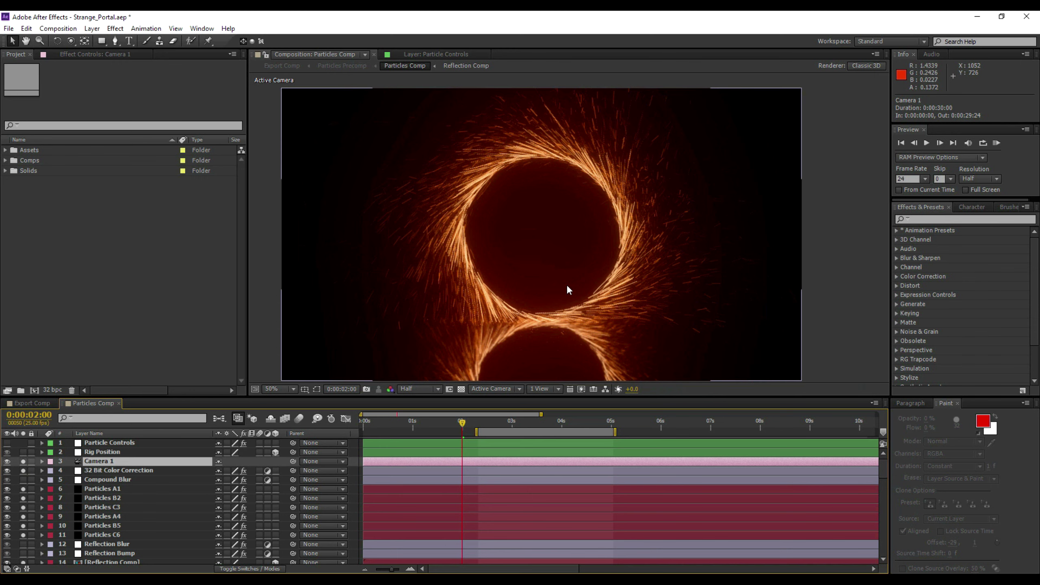
Step: Create a new two-node camera with the 50mm preset in Particles Comp
{"action": "left_click_drag", "start_coordinate": [70, 41], "coordinate": [93, 54]}
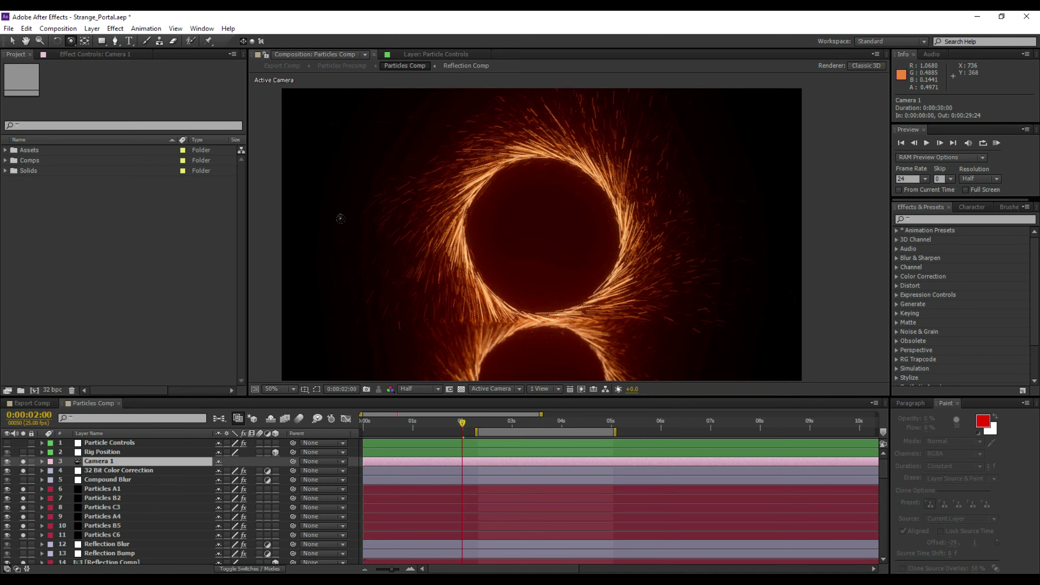
{"action": "left_click", "coordinate": [92, 29]}
{"action": "mouse_move", "coordinate": [106, 44]}
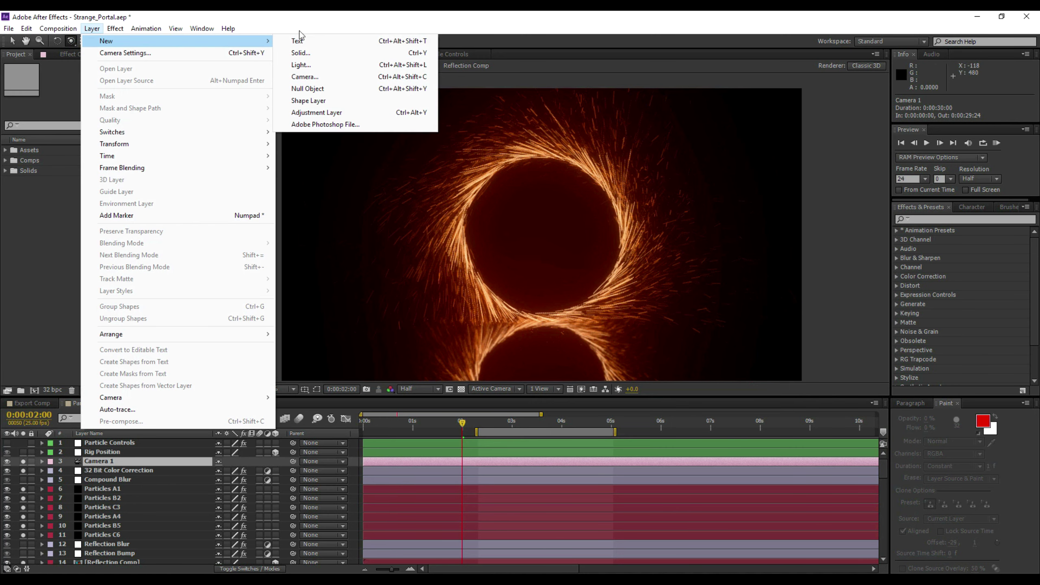
{"action": "left_click", "coordinate": [312, 77]}
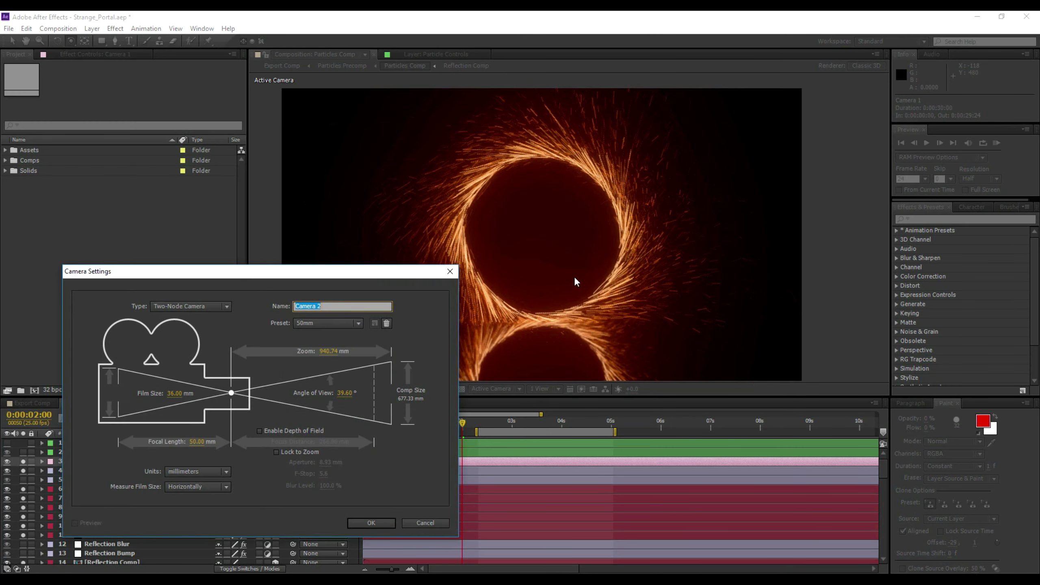
{"action": "key", "text": "Return"}
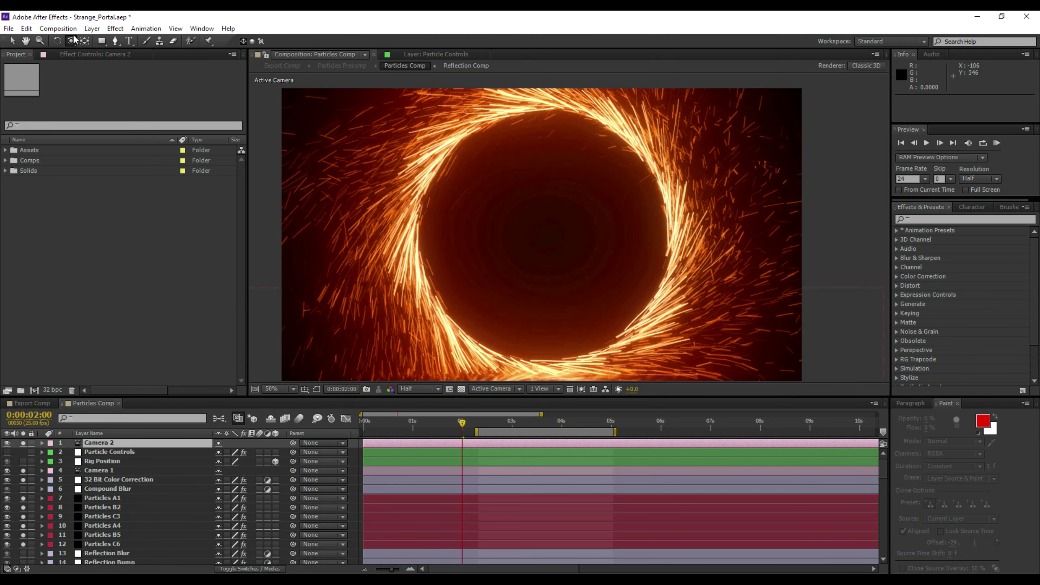
Step: Pull Camera 2 back to about Z -4323 and orbit it around the portal to about -1888, -832, -2949
{"action": "left_click_drag", "start_coordinate": [70, 41], "coordinate": [106, 75]}
{"action": "left_click_drag", "start_coordinate": [499, 204], "coordinate": [550, 163]}
{"action": "left_click_drag", "start_coordinate": [555, 213], "coordinate": [588, 269]}
{"action": "key", "text": "c"}
{"action": "key", "text": "c"}
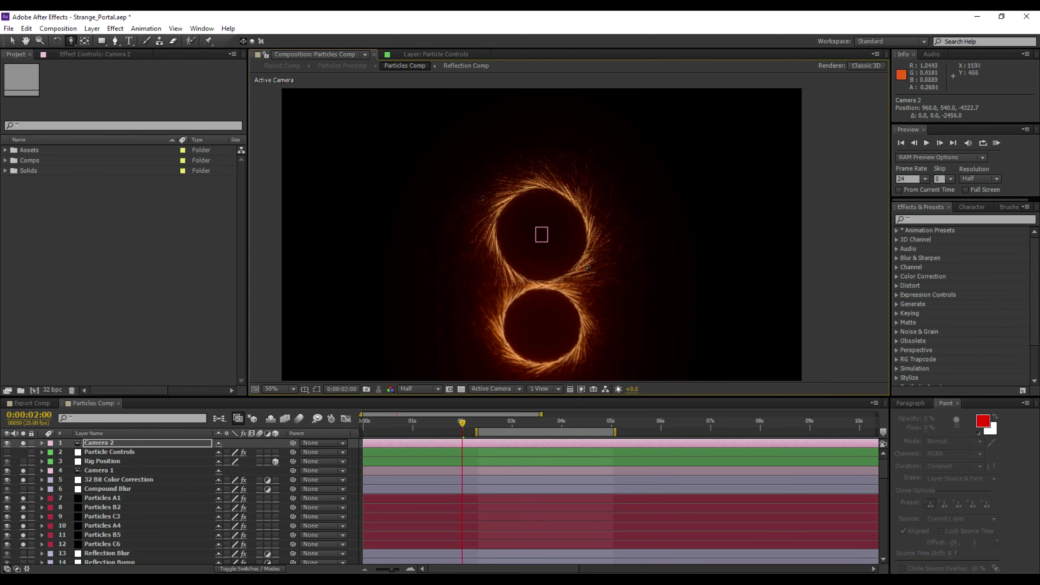
{"action": "left_click_drag", "start_coordinate": [458, 187], "coordinate": [517, 225]}
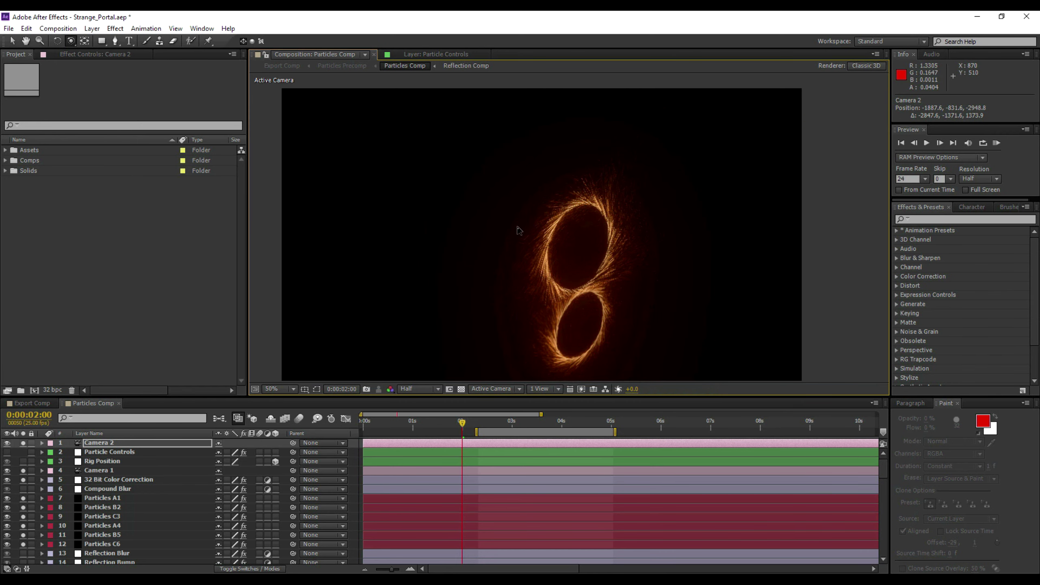
Step: Check the new camera angle in Export Comp and remove Camera 2 from Particles Comp
{"action": "left_click", "coordinate": [30, 403]}
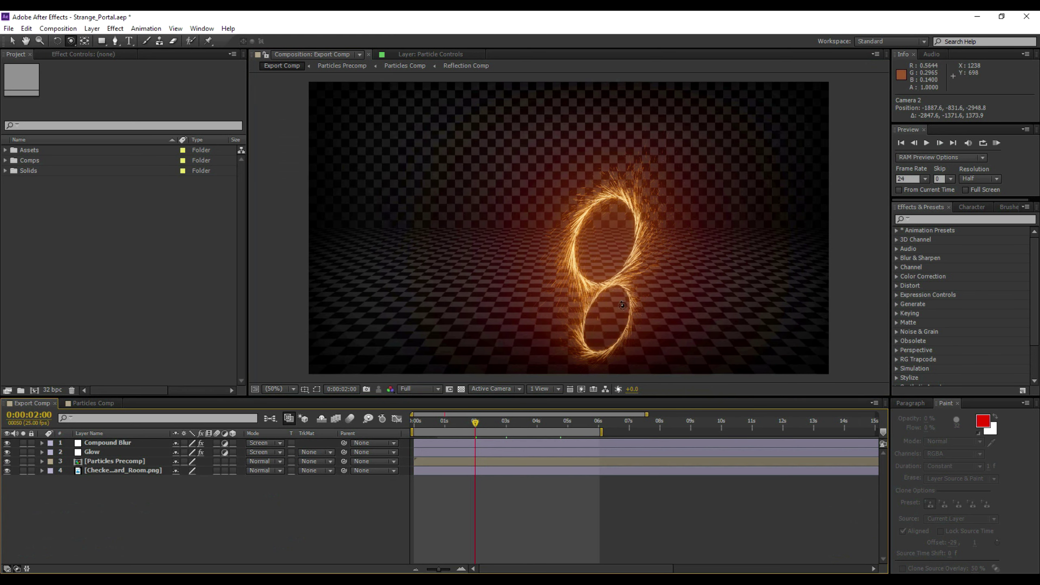
{"action": "left_click", "coordinate": [93, 403]}
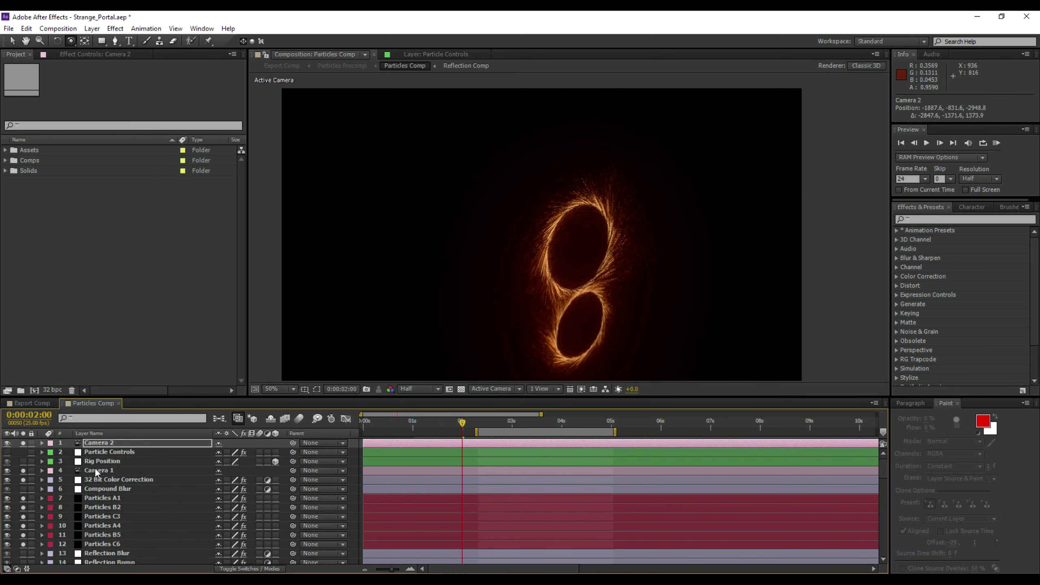
{"action": "left_click", "coordinate": [94, 471]}
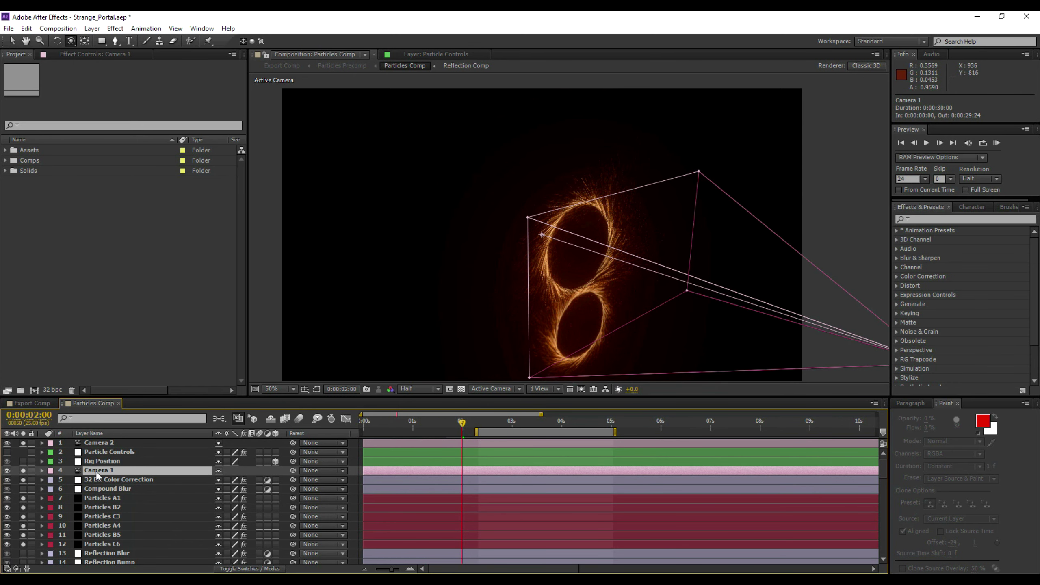
{"action": "key", "text": "Delete"}
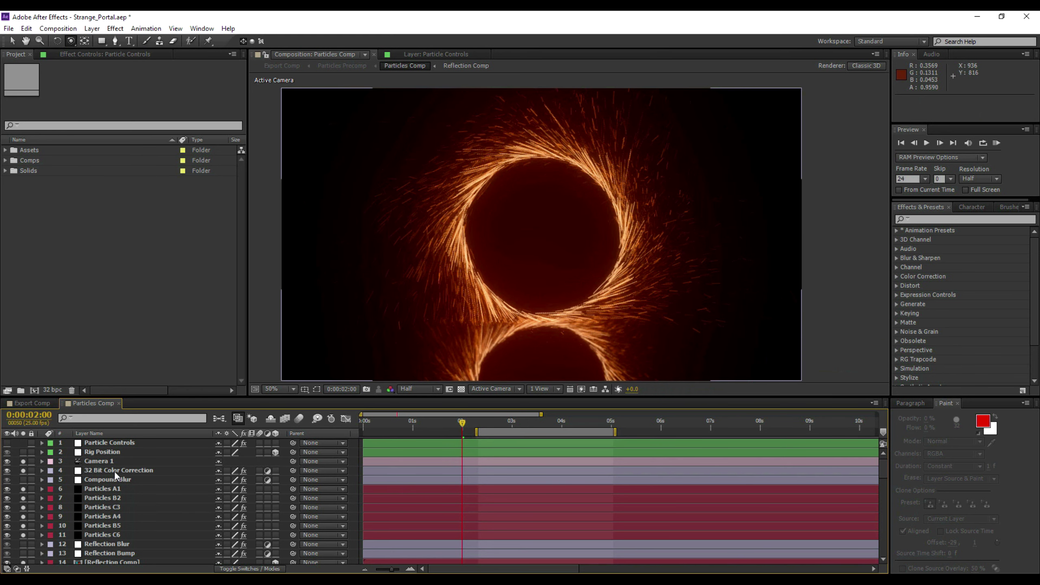
Step: Solo the Reflection Blur and Reflection Bump adjustment layers in Particles Comp
{"action": "scroll", "coordinate": [114, 472], "scroll_direction": "down", "scroll_amount": 3}
{"action": "left_click", "coordinate": [87, 489]}
{"action": "left_click_drag", "start_coordinate": [23, 495], "coordinate": [23, 488]}
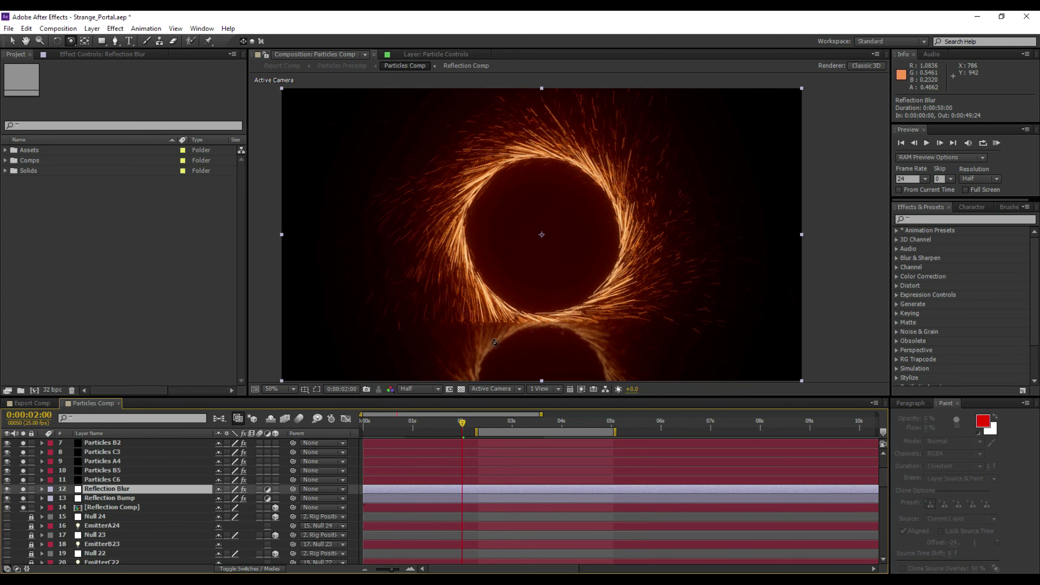
Step: Open Export Comp and examine the portal's floor reflection up close at up to 400%, ending with the whole frame fitted
{"action": "left_click", "coordinate": [12, 41]}
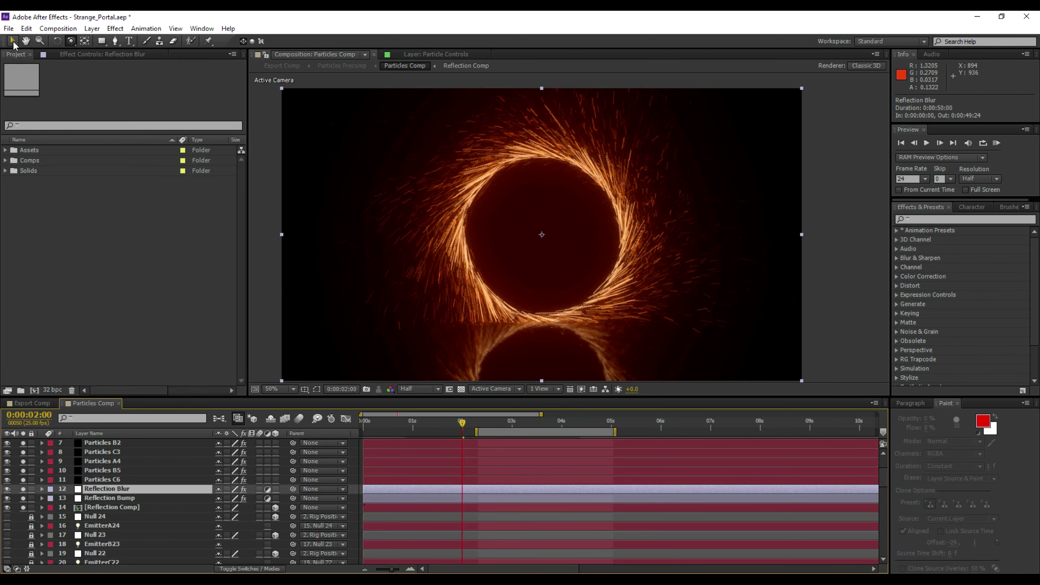
{"action": "left_click", "coordinate": [31, 403]}
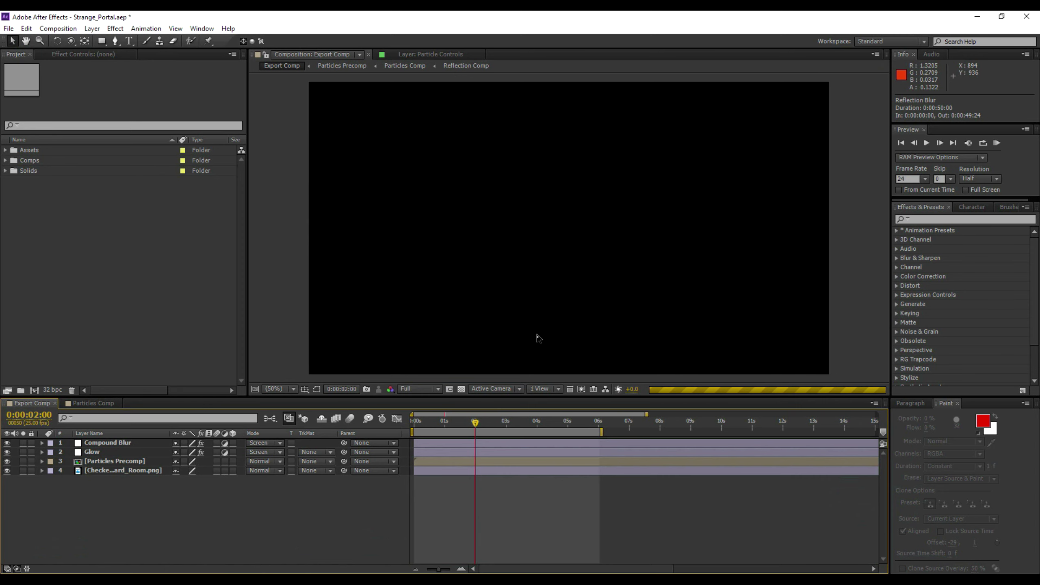
{"action": "scroll", "coordinate": [527, 342], "scroll_direction": "up", "scroll_amount": 1}
{"action": "left_click_drag", "start_coordinate": [541, 331], "coordinate": [565, 142]}
{"action": "scroll", "coordinate": [539, 209], "scroll_direction": "up", "scroll_amount": 1}
{"action": "left_click_drag", "start_coordinate": [464, 227], "coordinate": [593, 261]}
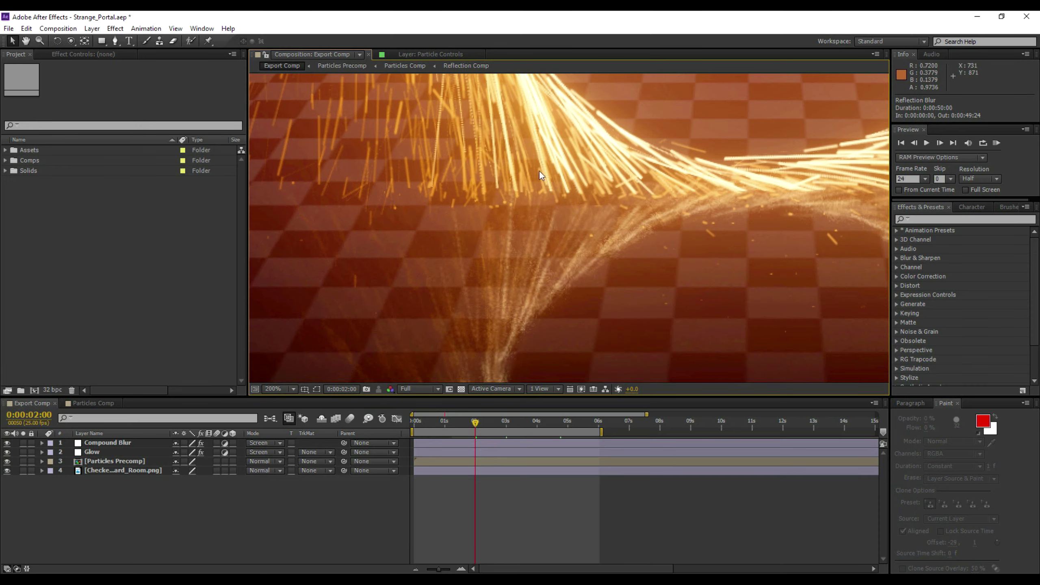
{"action": "left_click_drag", "start_coordinate": [779, 185], "coordinate": [360, 180]}
{"action": "left_click_drag", "start_coordinate": [483, 210], "coordinate": [573, 164]}
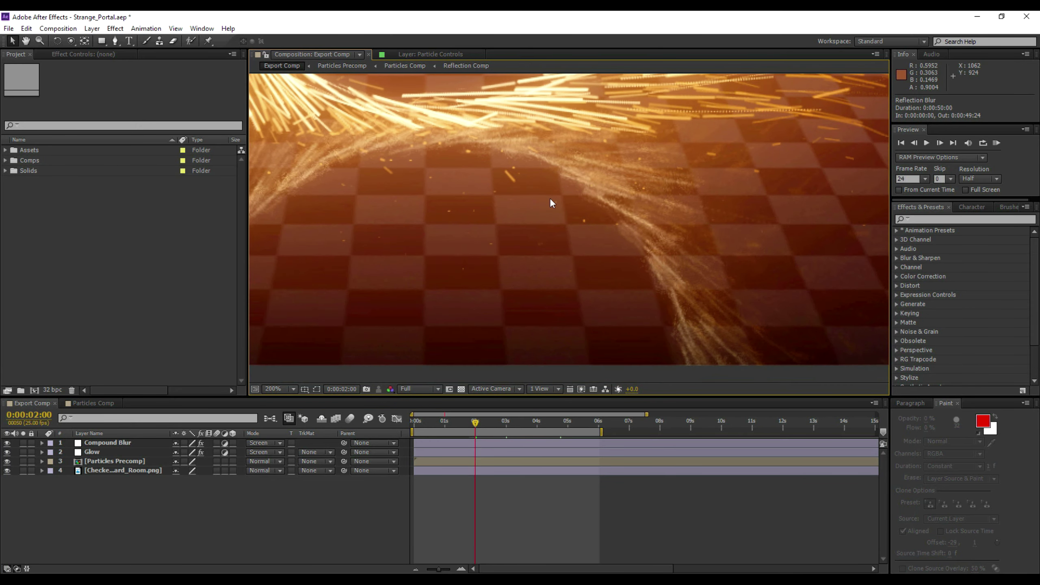
{"action": "scroll", "coordinate": [553, 201], "scroll_direction": "up", "scroll_amount": 1}
{"action": "left_click_drag", "start_coordinate": [697, 217], "coordinate": [885, 209]}
{"action": "left_click_drag", "start_coordinate": [417, 211], "coordinate": [839, 198]}
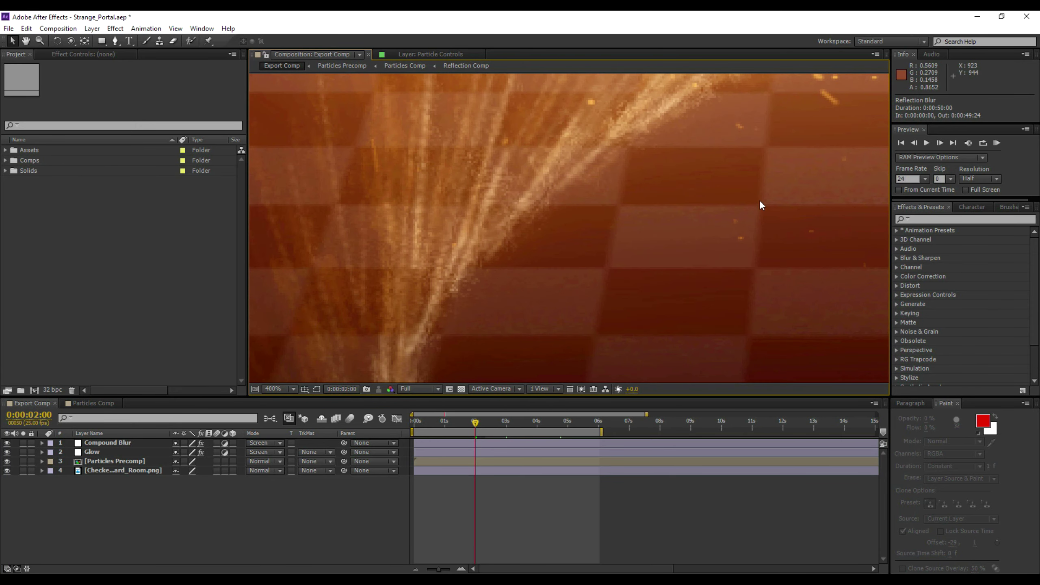
{"action": "left_click_drag", "start_coordinate": [499, 182], "coordinate": [415, 256]}
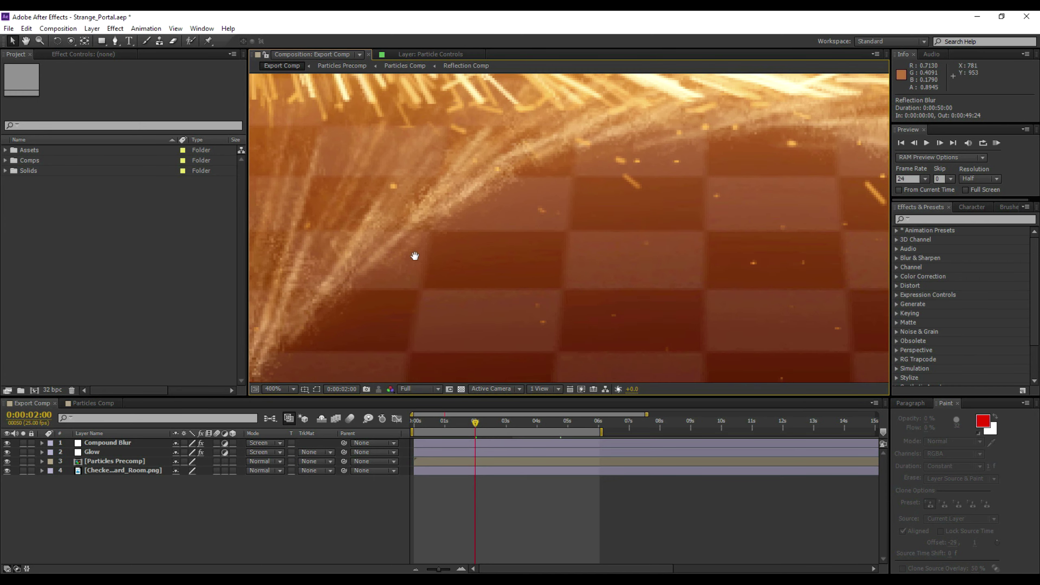
{"action": "left_click", "coordinate": [287, 389]}
{"action": "left_click", "coordinate": [283, 194]}
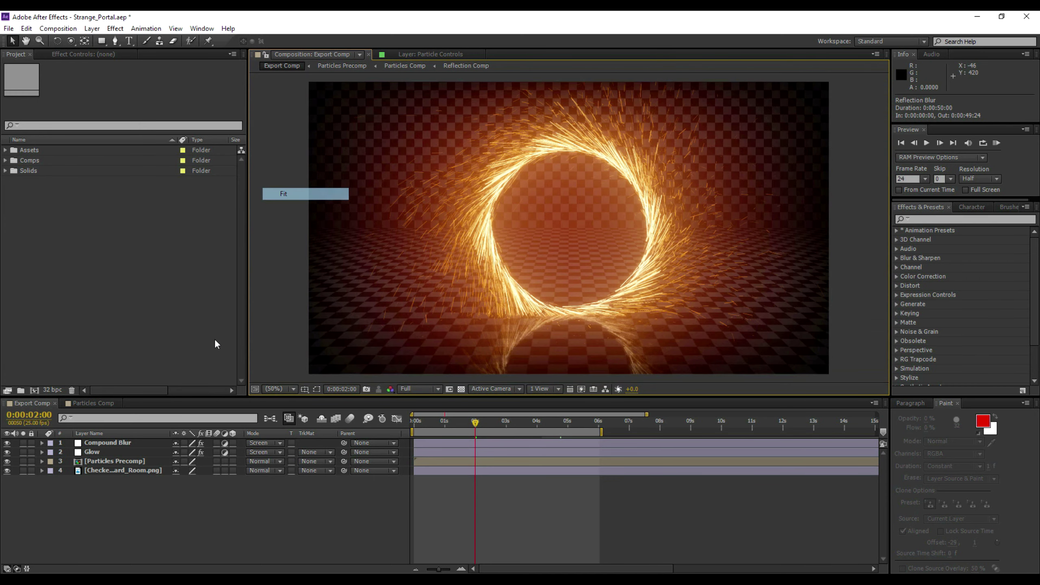
Step: Turn off solo for the camera, color correction, particle and reflection layers in Particles Comp
{"action": "left_click", "coordinate": [93, 403]}
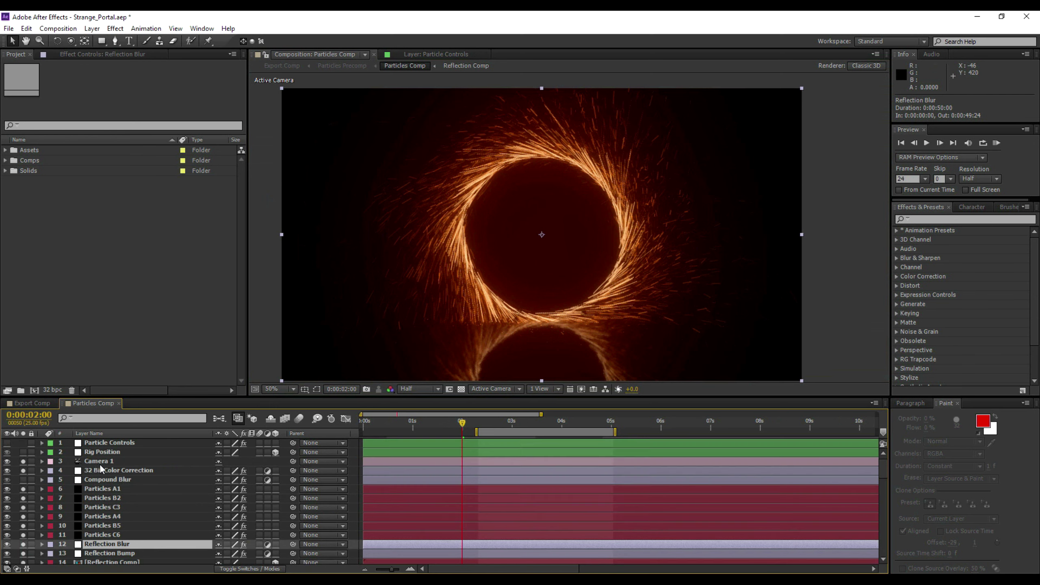
{"action": "left_click_drag", "start_coordinate": [23, 494], "coordinate": [23, 553]}
{"action": "left_click_drag", "start_coordinate": [24, 470], "coordinate": [24, 461]}
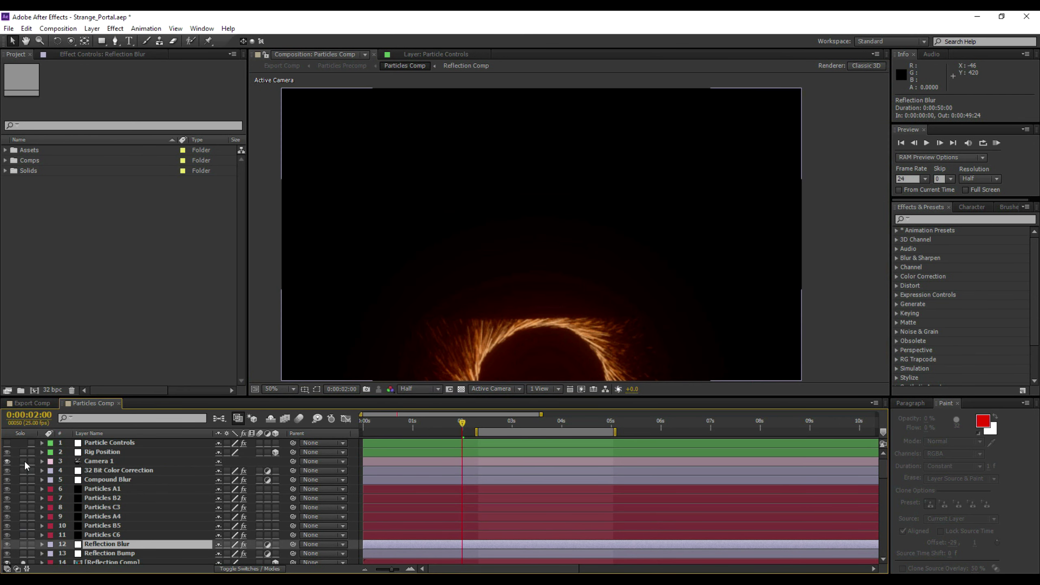
{"action": "scroll", "coordinate": [64, 541], "scroll_direction": "down", "scroll_amount": 3}
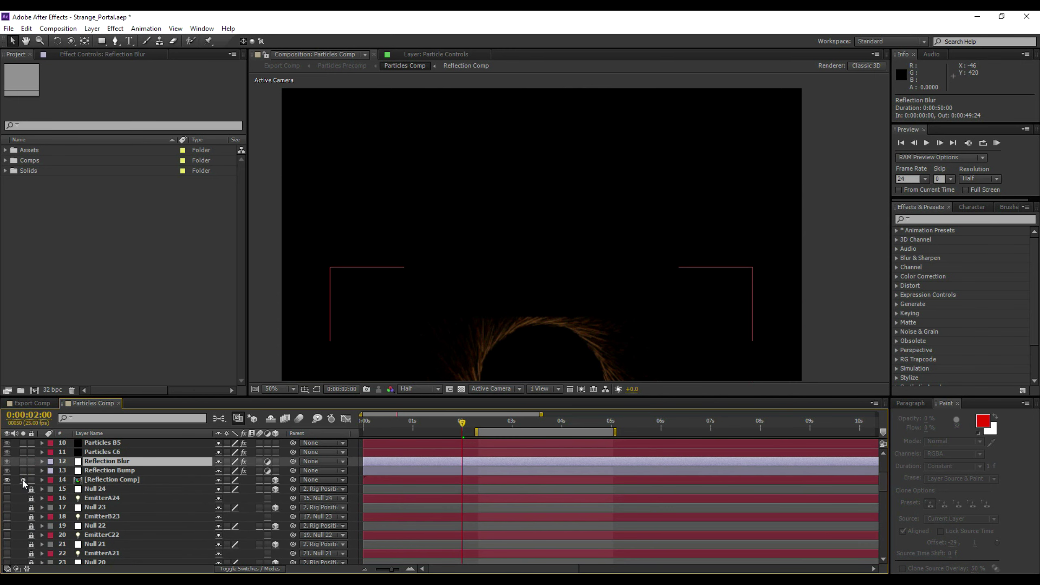
{"action": "scroll", "coordinate": [102, 467], "scroll_direction": "up", "scroll_amount": 3}
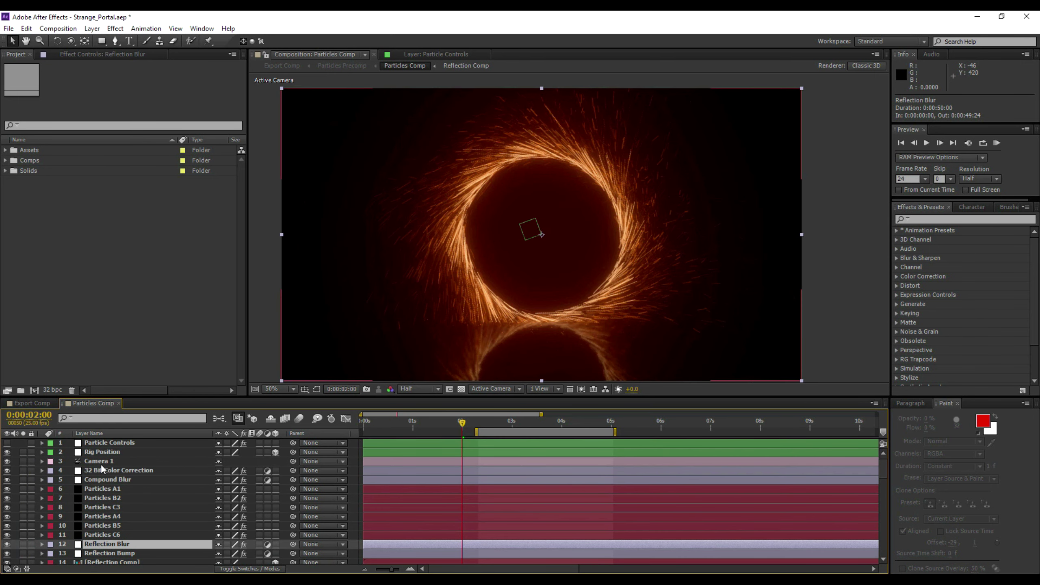
Step: Open the Particle Controls layer's effect settings and set Reflection Roughness to 0
{"action": "left_click", "coordinate": [102, 444]}
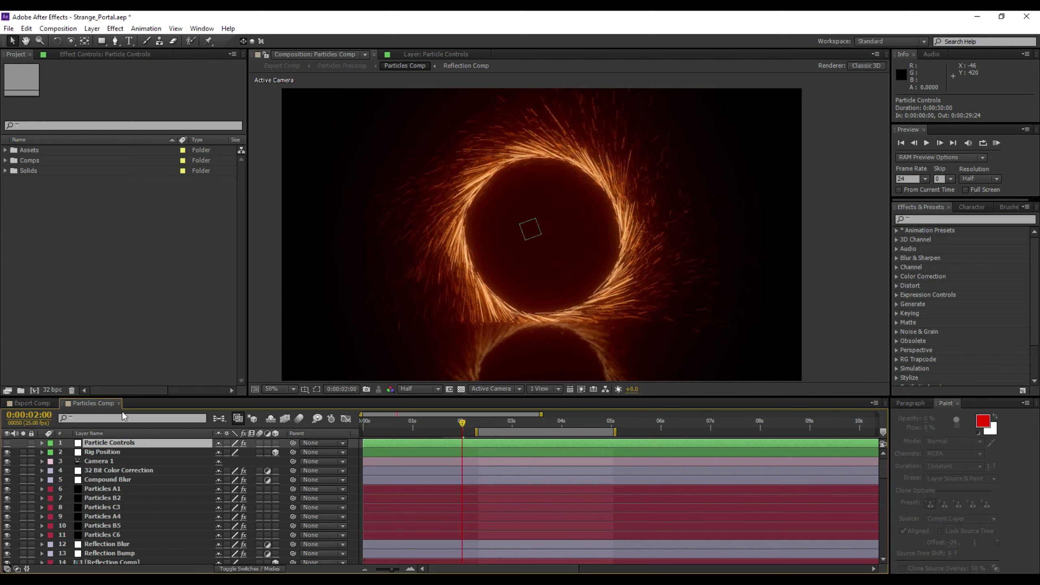
{"action": "left_click", "coordinate": [94, 56]}
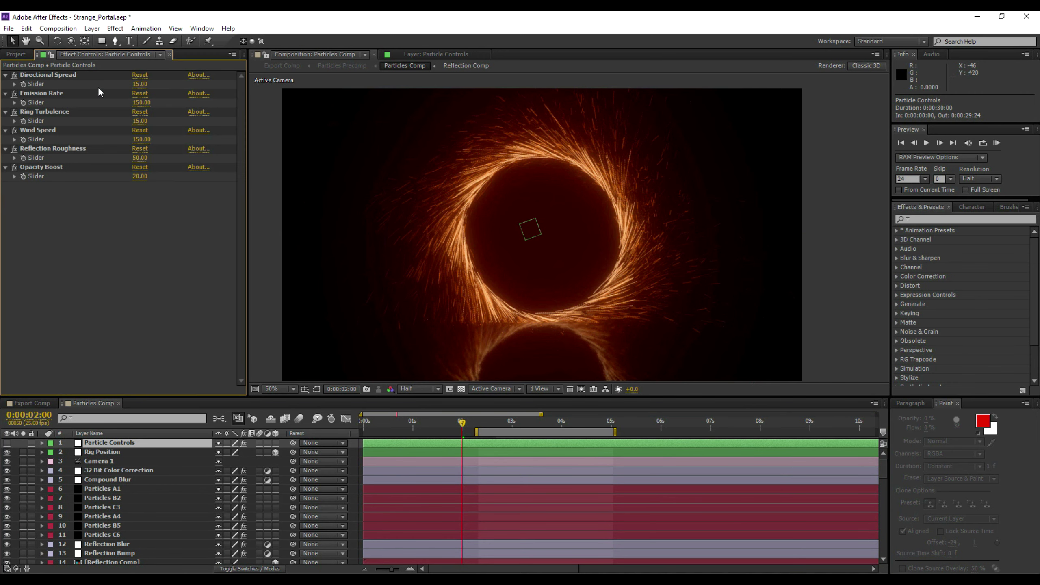
{"action": "left_click", "coordinate": [139, 158]}
{"action": "type", "text": "0"}
{"action": "key", "text": "Return"}
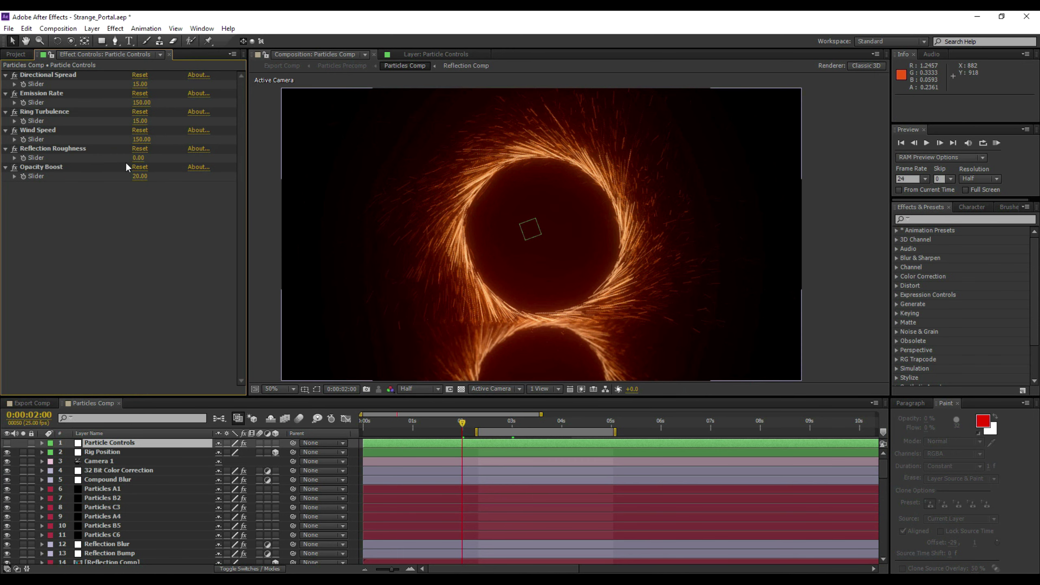
Step: Try Reflection Roughness values of 75 and 100 on the Particle Controls layer
{"action": "left_click", "coordinate": [138, 158]}
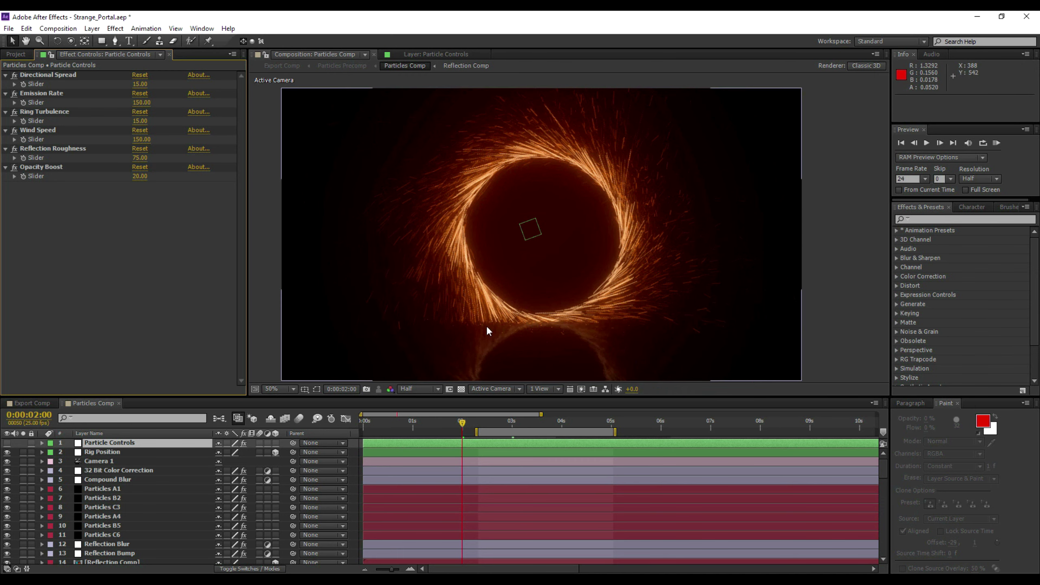
{"action": "left_click", "coordinate": [140, 160]}
{"action": "type", "text": "1"}
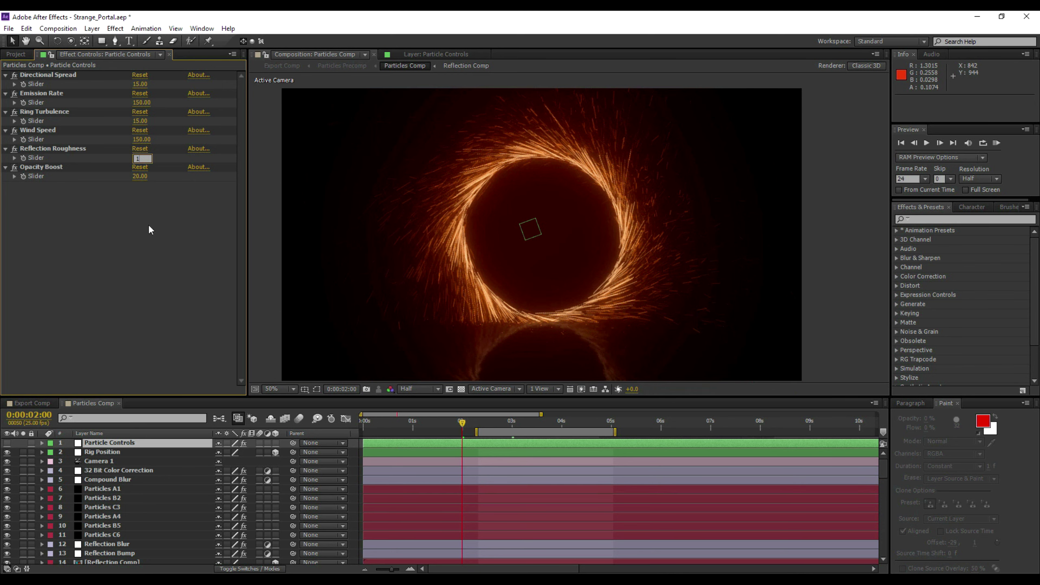
{"action": "key", "text": "Return"}
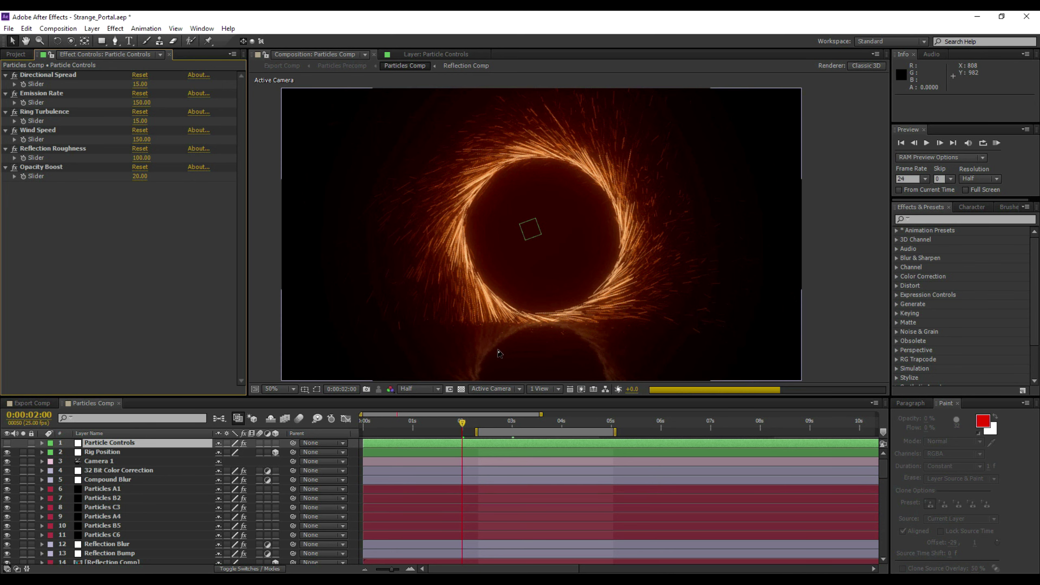
Step: Set Reflection Roughness to 50 on the Particle Controls layer
{"action": "left_click", "coordinate": [140, 157]}
{"action": "type", "text": "50"}
{"action": "key", "text": "Return"}
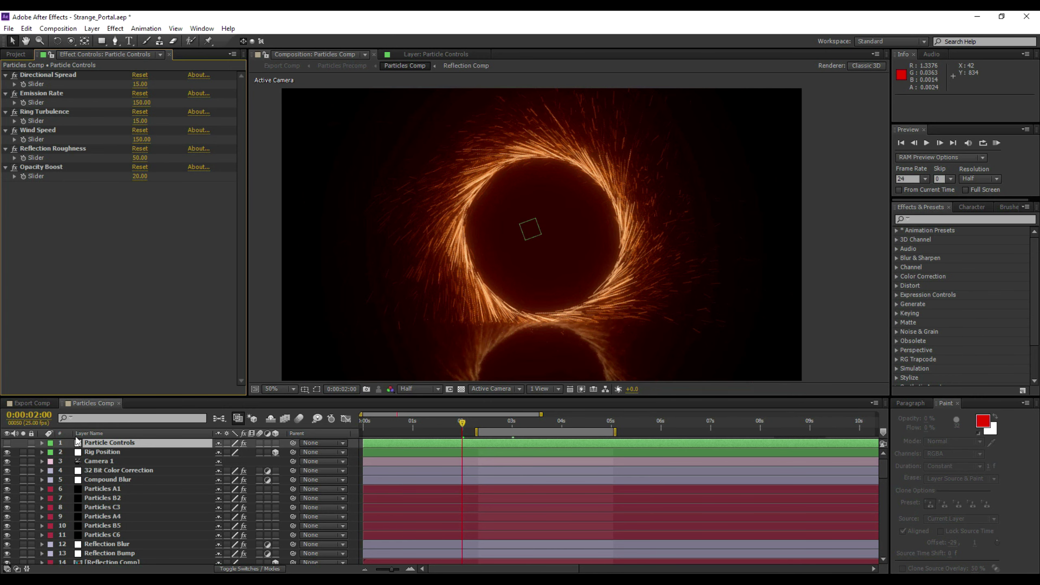
Step: Move the Rig Position null along Z to -2797.6 and step one frame forward and back to refresh the view
{"action": "left_click", "coordinate": [91, 452]}
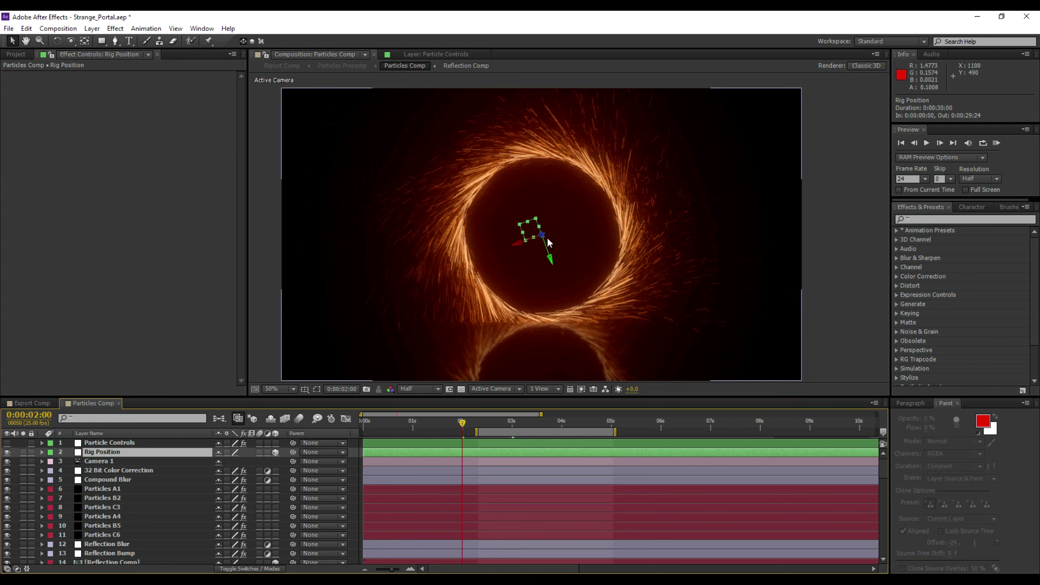
{"action": "left_click_drag", "start_coordinate": [542, 236], "coordinate": [597, 199]}
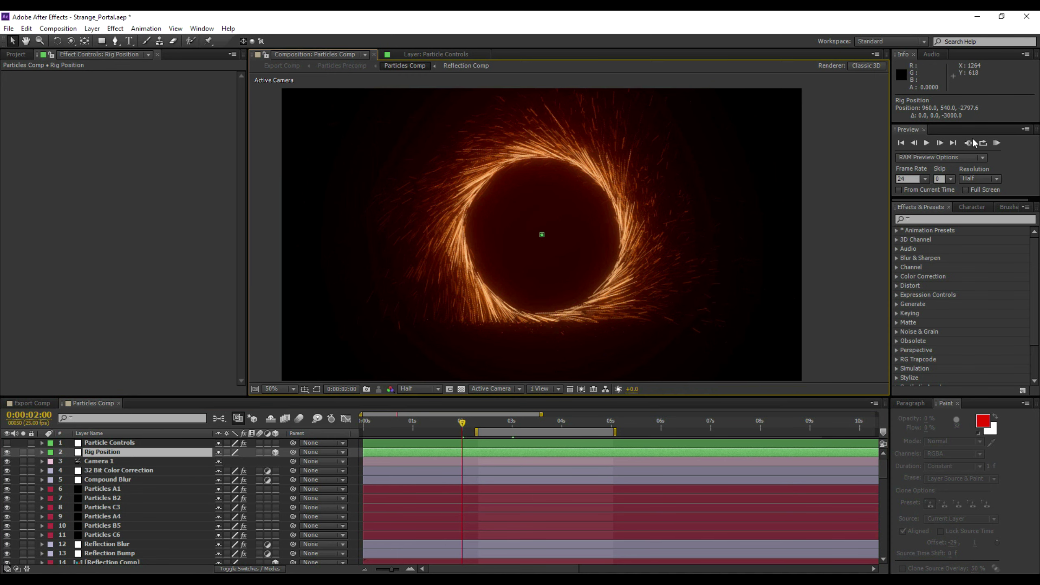
{"action": "left_click", "coordinate": [939, 143]}
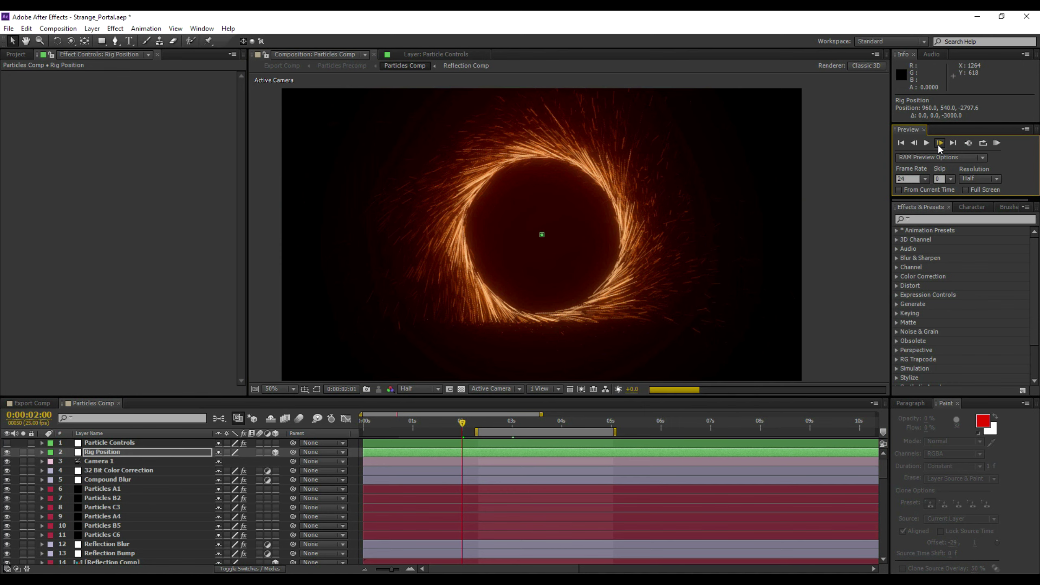
{"action": "left_click", "coordinate": [915, 143]}
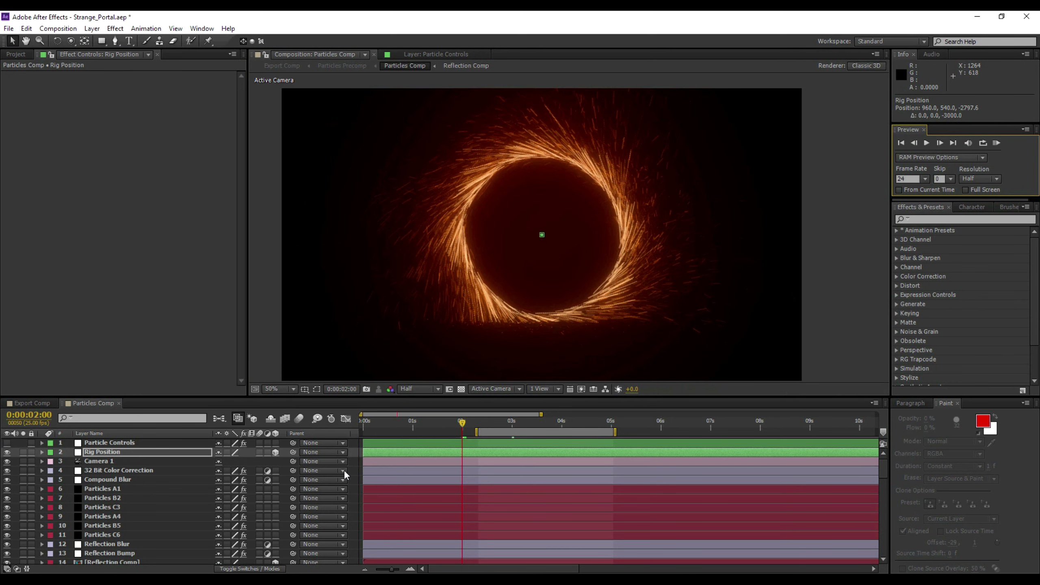
Step: Reveal the Rig Position layer's Position property and undo the null's last move
{"action": "key", "text": "p"}
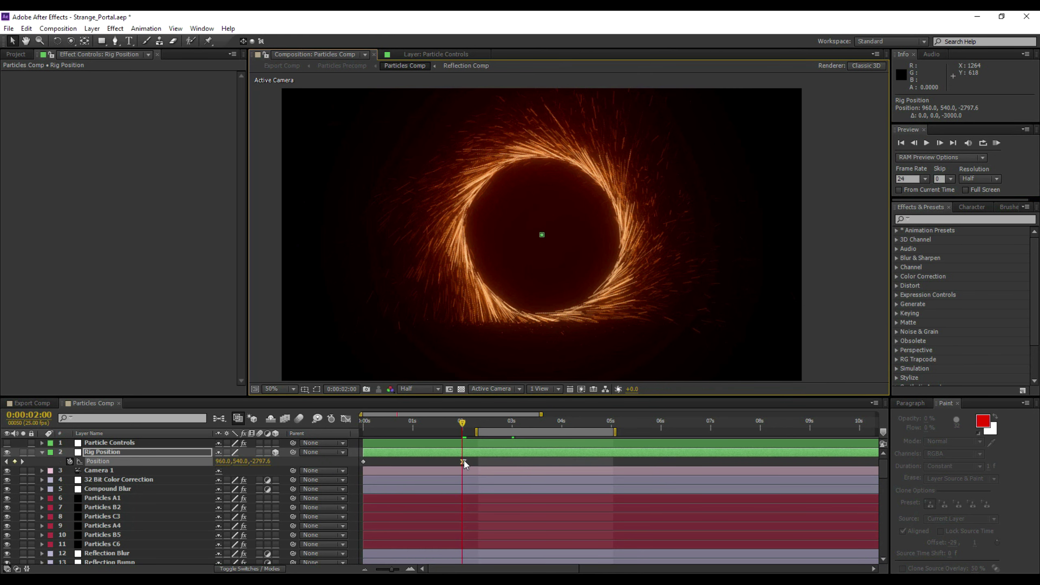
{"action": "key", "text": "ctrl+z"}
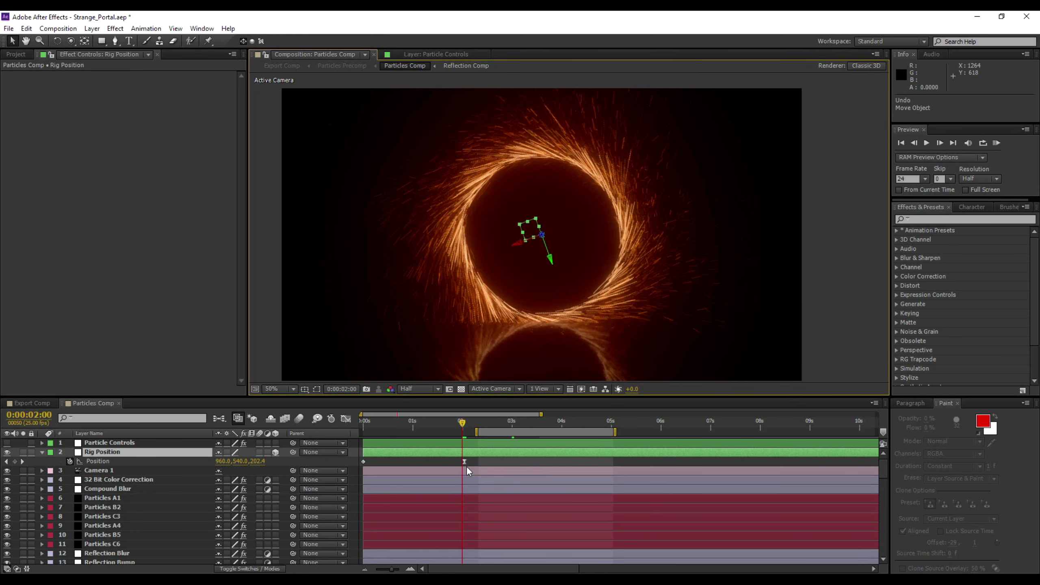
Step: Scrub Particles Comp from its start to 0:00:02:04 to review the Rig Position null's keyframed movement
{"action": "left_click", "coordinate": [368, 427]}
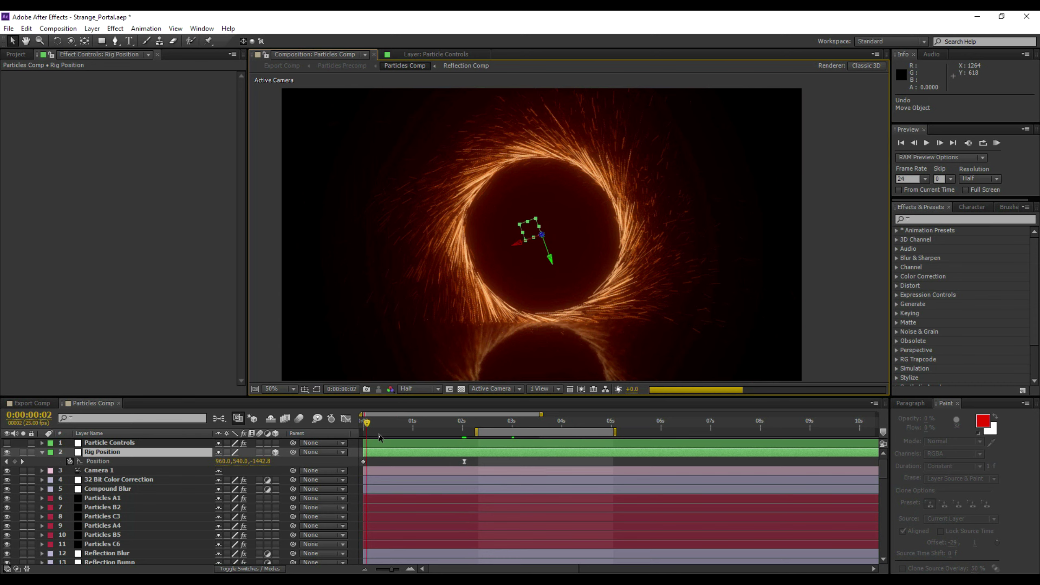
{"action": "left_click_drag", "start_coordinate": [375, 429], "coordinate": [415, 427]}
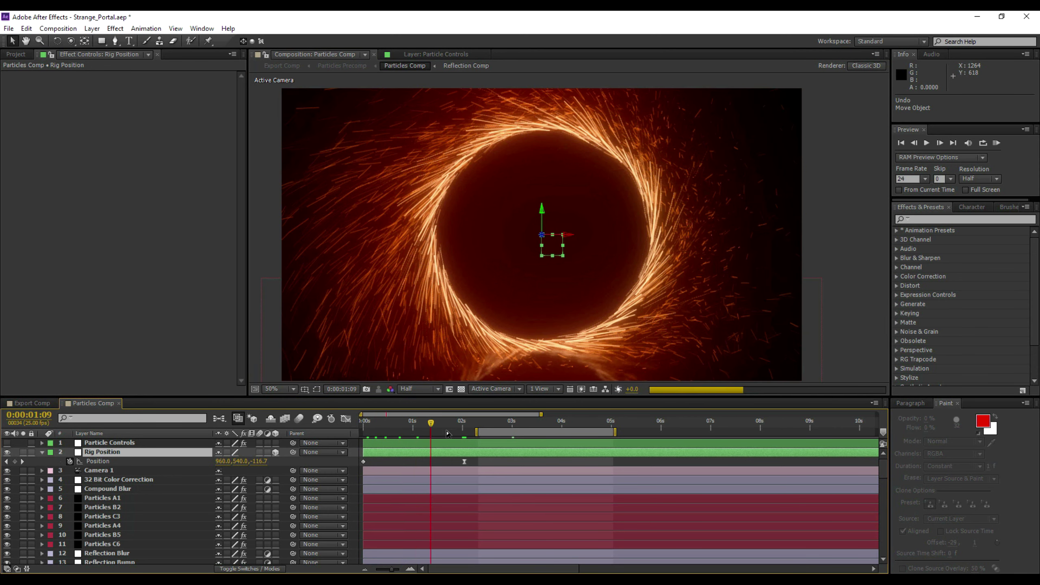
{"action": "left_click", "coordinate": [471, 422]}
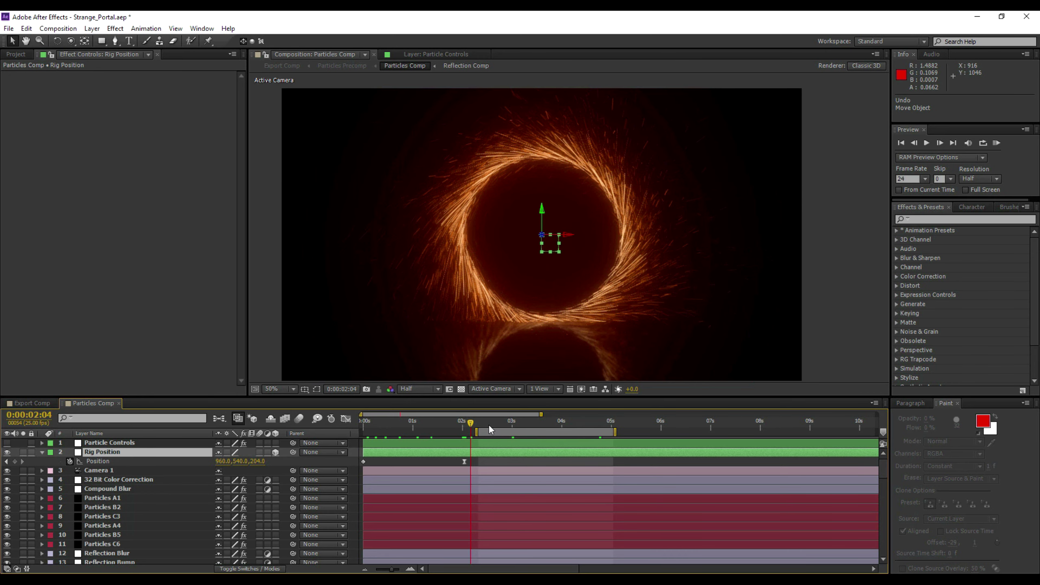
Step: Toggle the Compound Blur layer's visibility off and on, and check Export Comp before returning to Particles Comp
{"action": "left_click", "coordinate": [101, 443]}
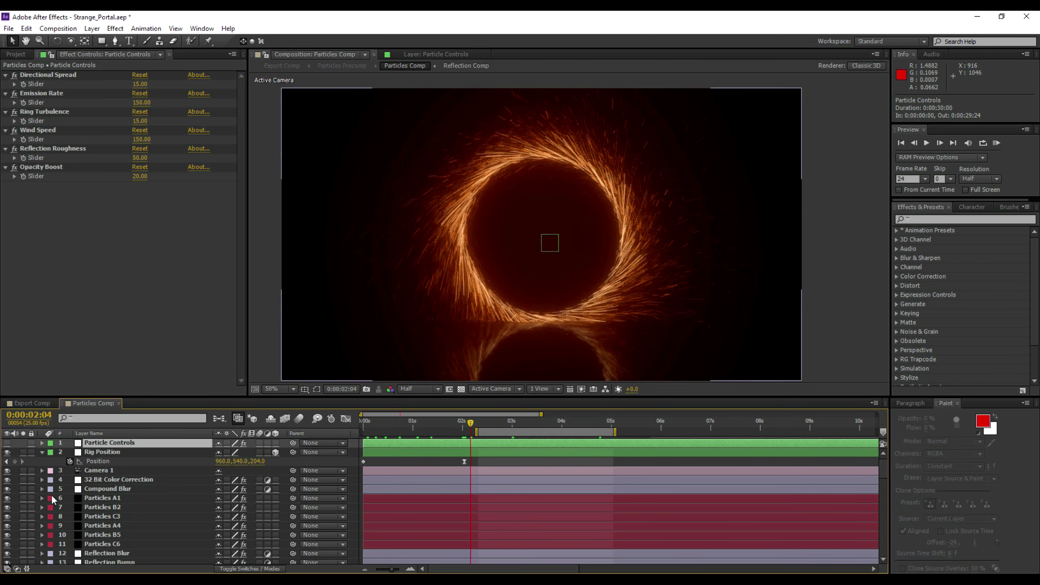
{"action": "left_click", "coordinate": [92, 489]}
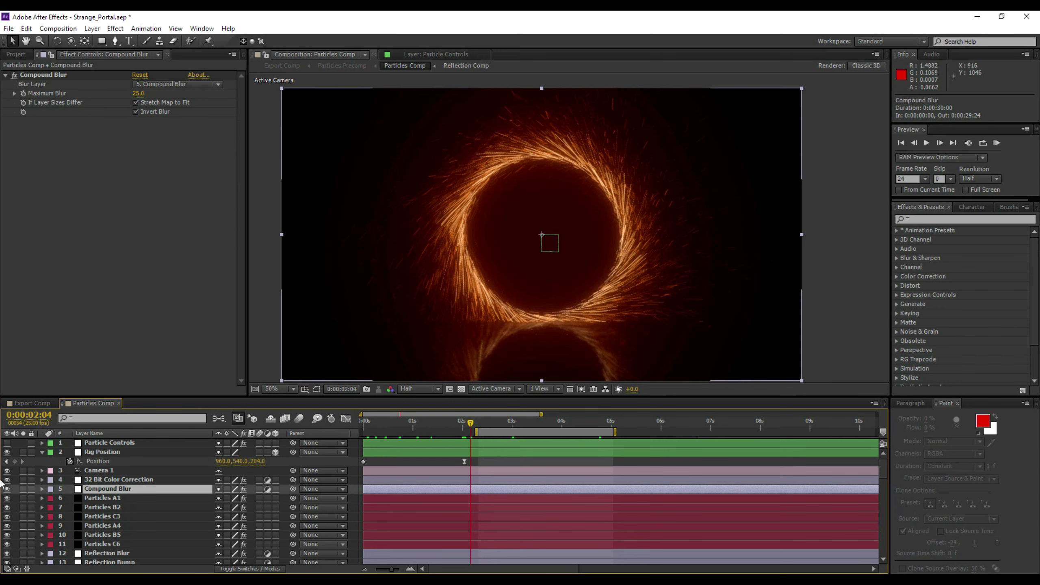
{"action": "left_click", "coordinate": [7, 489]}
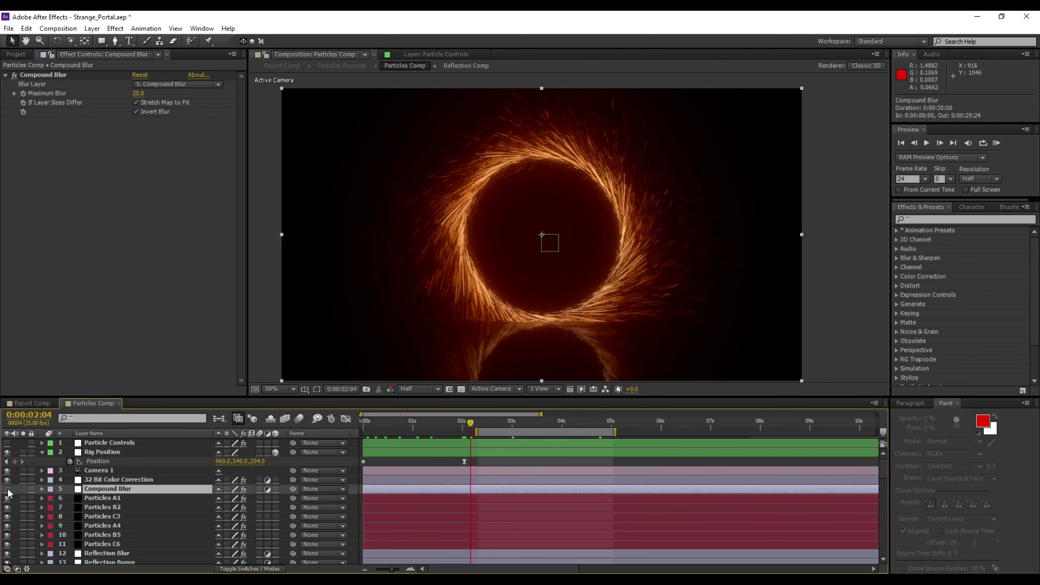
{"action": "left_click", "coordinate": [7, 489]}
{"action": "left_click", "coordinate": [29, 404]}
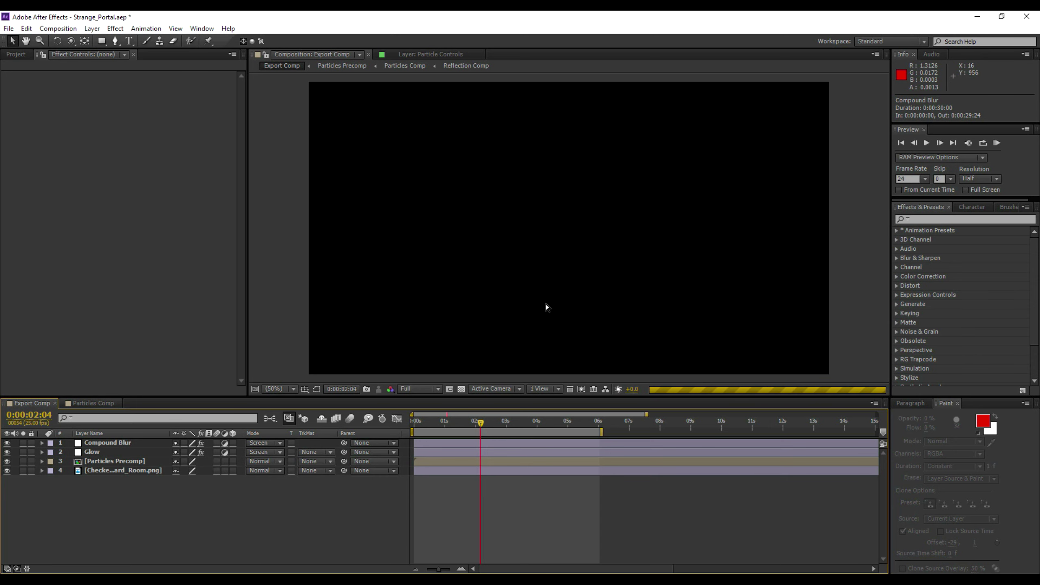
{"action": "left_click", "coordinate": [91, 404]}
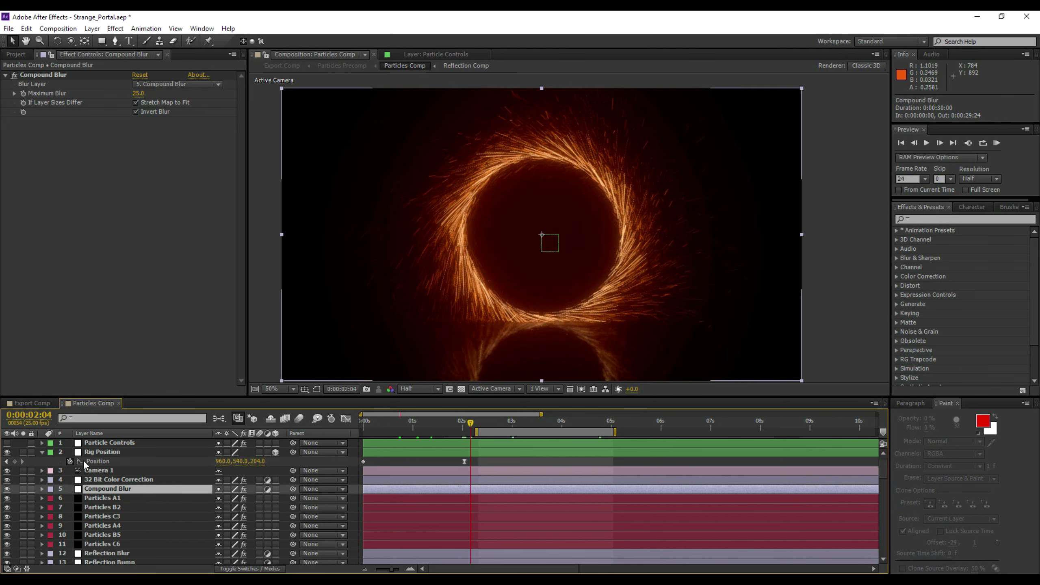
Step: Try a Directional Spread of 90 on the Particle Controls layer and step two frames forward to 0:00:02:06
{"action": "left_click", "coordinate": [97, 453]}
{"action": "left_click", "coordinate": [115, 444]}
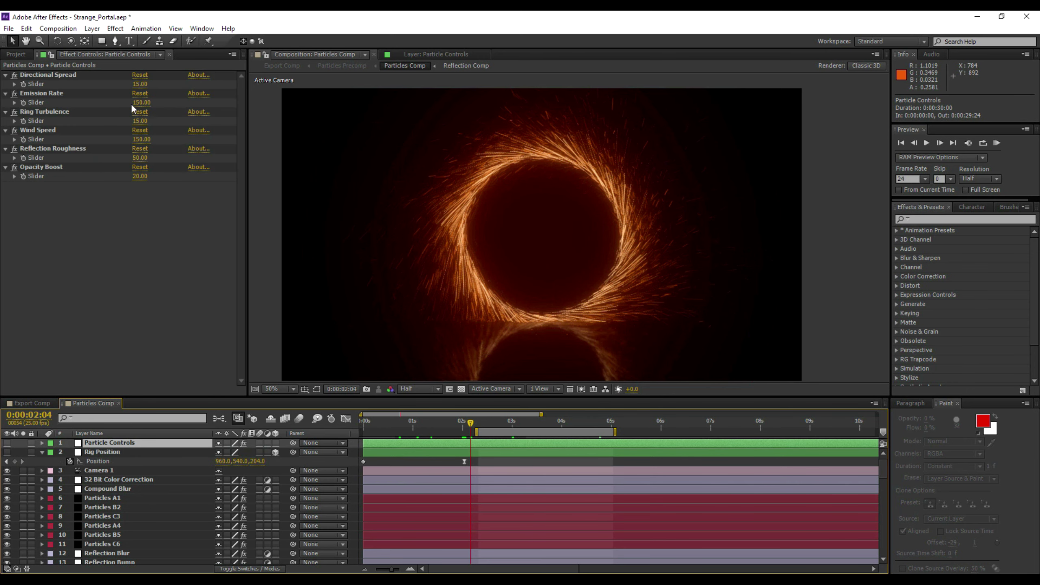
{"action": "left_click", "coordinate": [141, 85]}
{"action": "type", "text": "90"}
{"action": "left_click", "coordinate": [136, 240]}
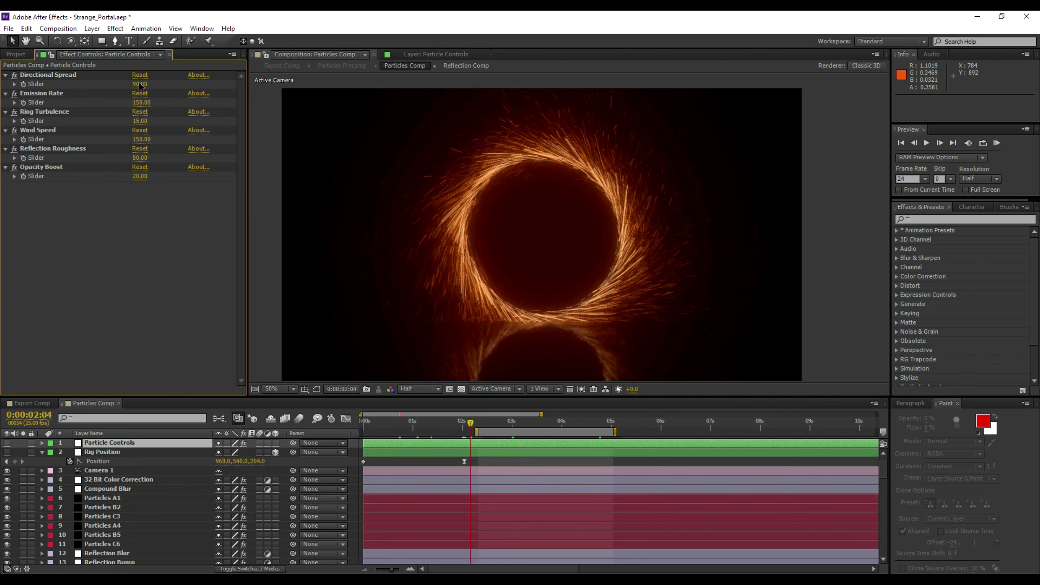
{"action": "left_click", "coordinate": [940, 143]}
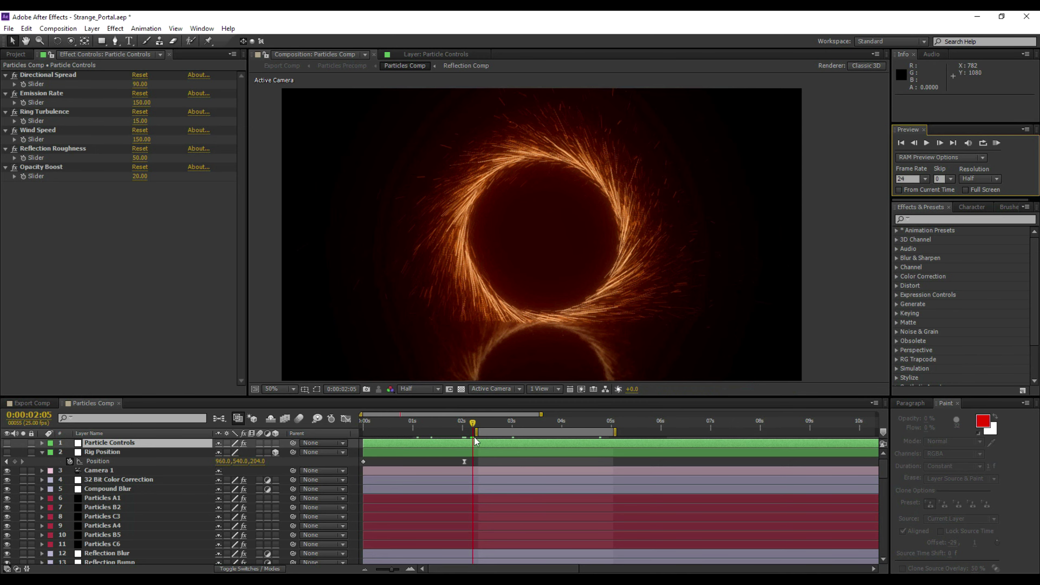
{"action": "left_click", "coordinate": [939, 143]}
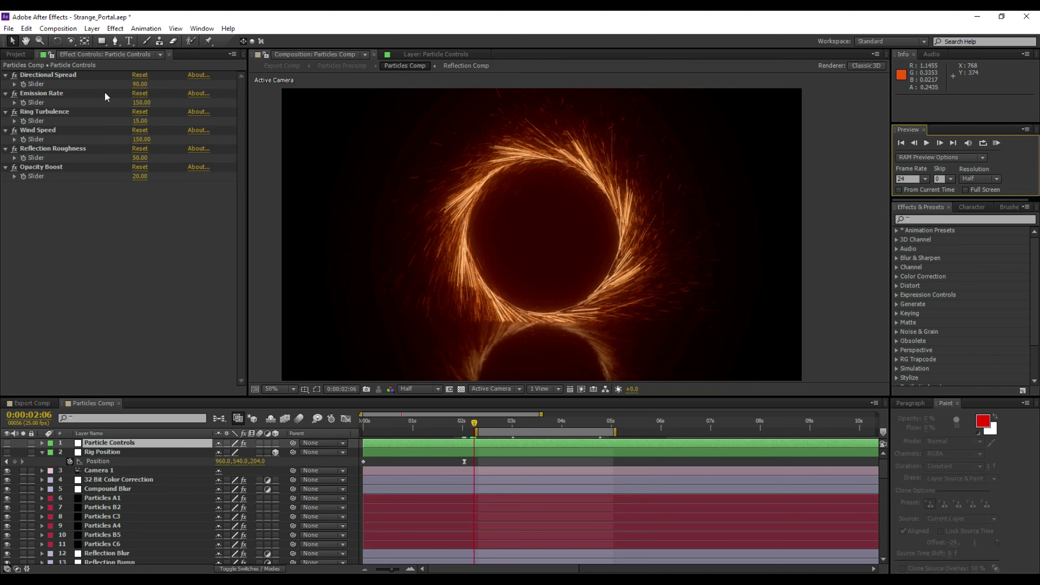
Step: Try a Directional Spread of 0 on the Particle Controls layer and set it back to 15
{"action": "left_click", "coordinate": [141, 84]}
{"action": "type", "text": "0"}
{"action": "key", "text": "Return"}
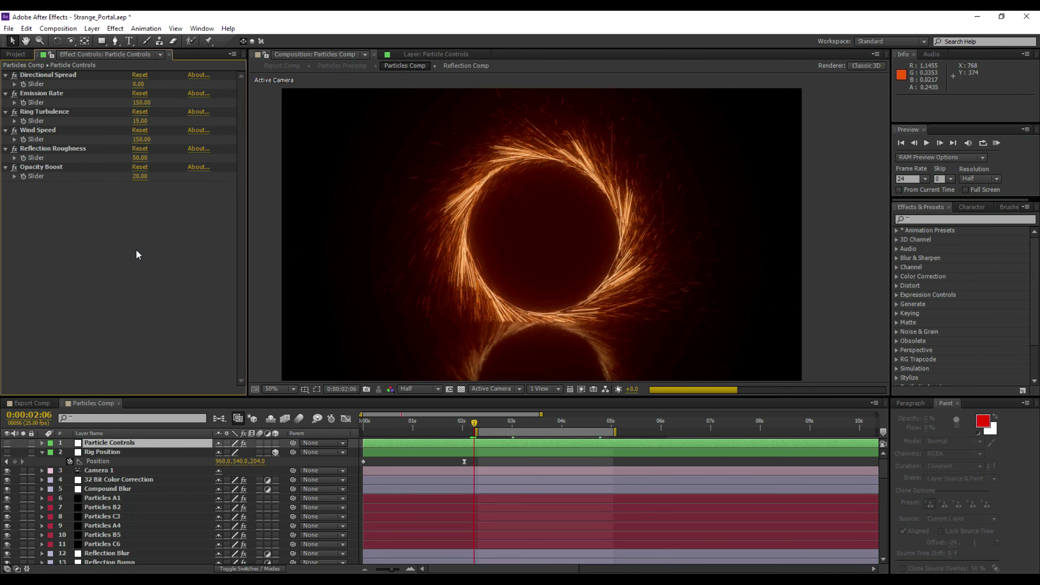
{"action": "left_click", "coordinate": [140, 85]}
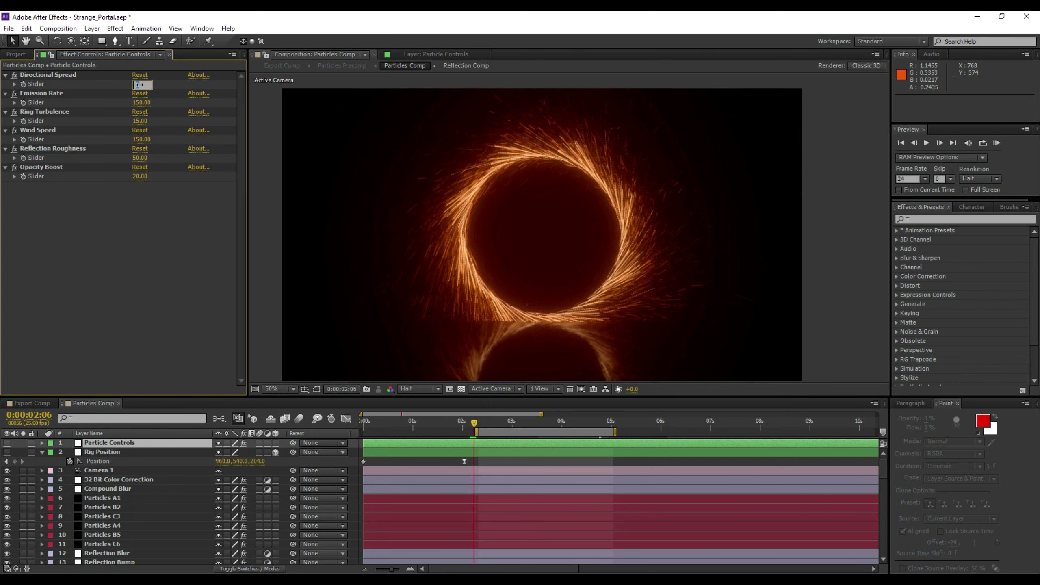
{"action": "type", "text": "15"}
{"action": "key", "text": "Return"}
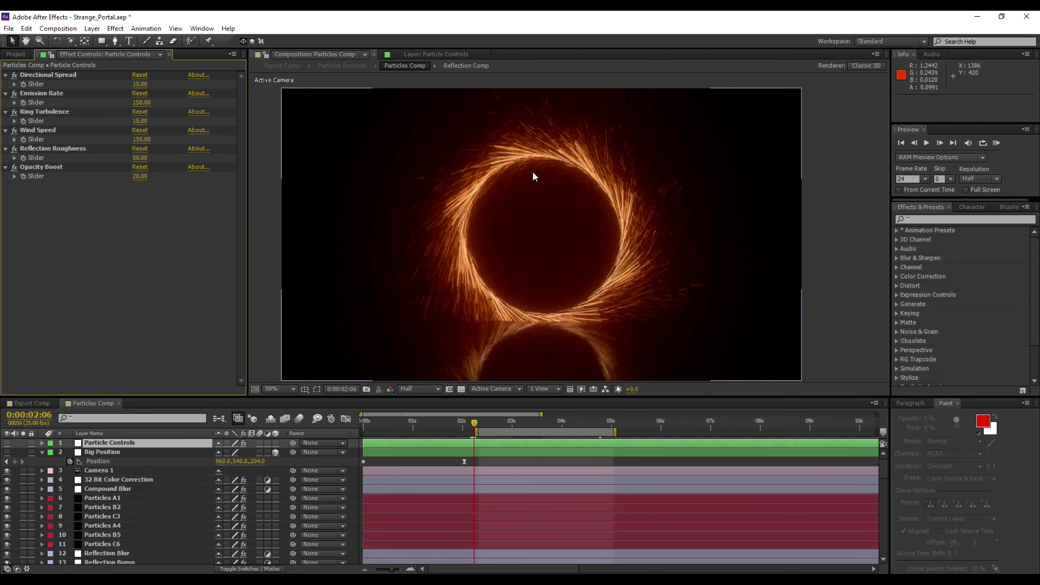
Step: Try Emission Rate values of 25, 15 and again 25 on the Particle Controls layer
{"action": "left_click", "coordinate": [141, 103]}
{"action": "type", "text": "25"}
{"action": "key", "text": "Return"}
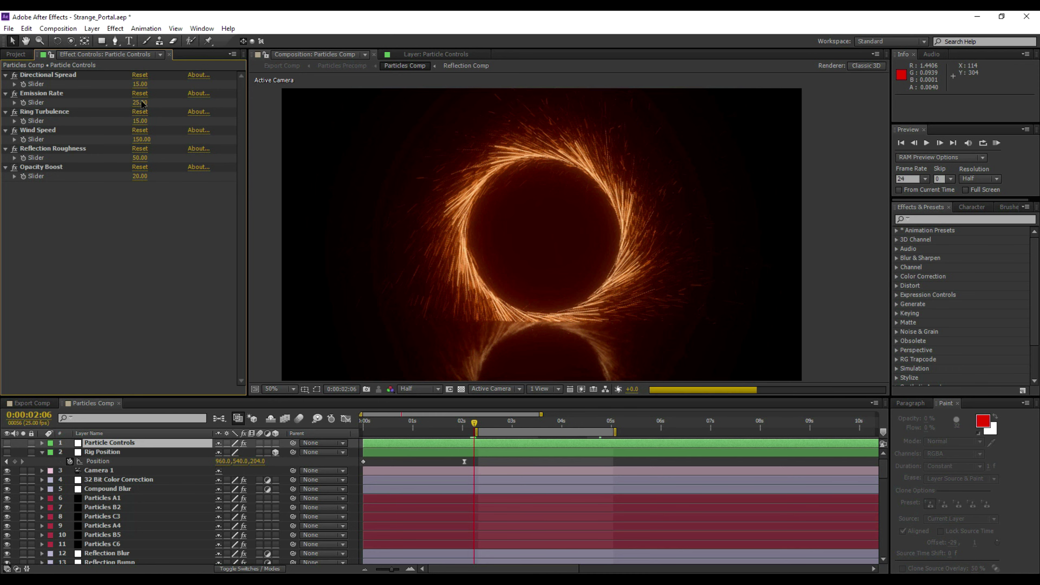
{"action": "left_click", "coordinate": [142, 103]}
{"action": "type", "text": "15"}
{"action": "key", "text": "Return"}
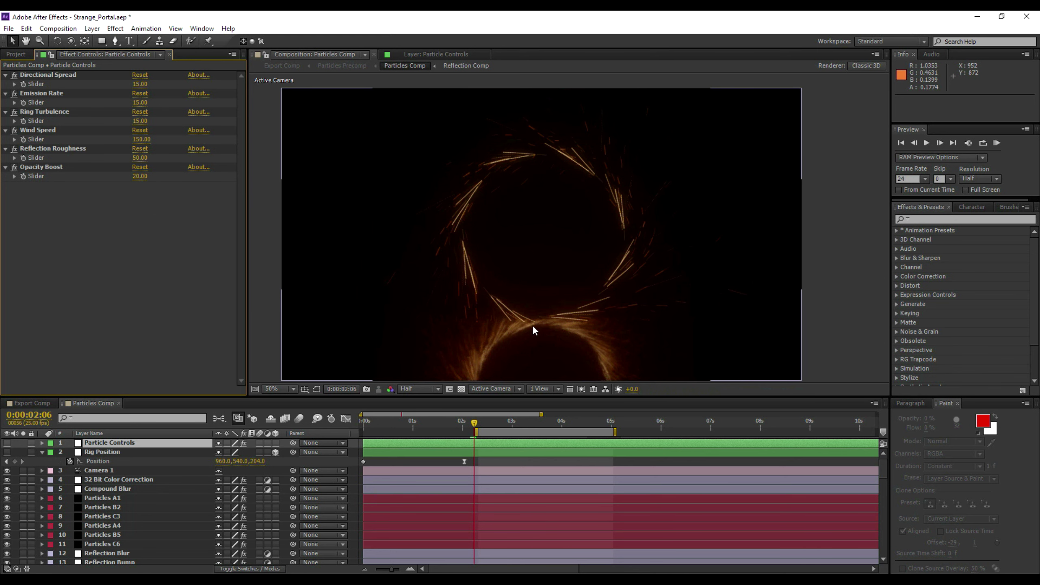
{"action": "left_click", "coordinate": [140, 103]}
{"action": "type", "text": "25"}
{"action": "key", "text": "Return"}
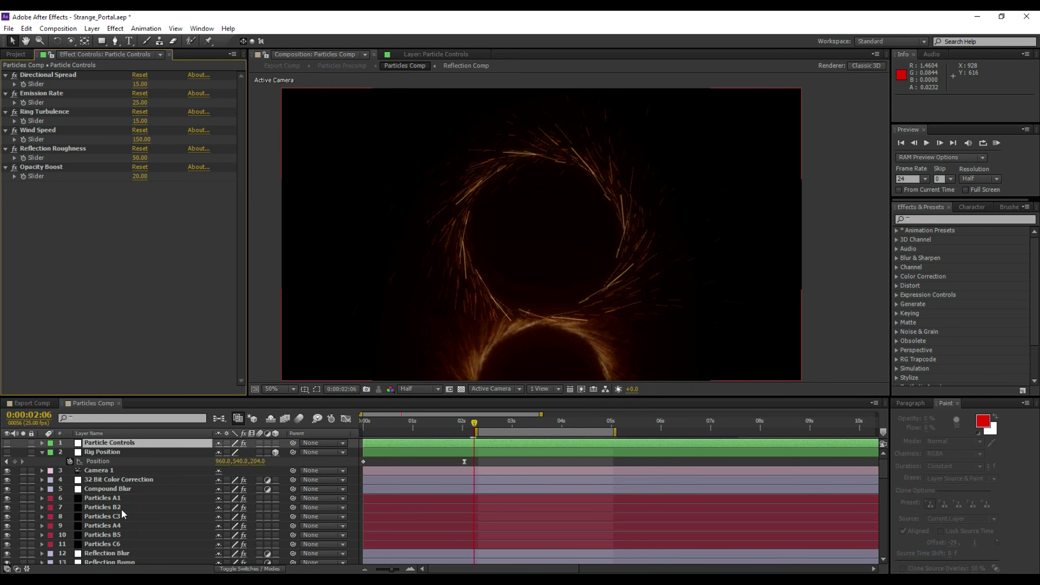
Step: Look through the layer stack, try a Reflection Roughness of 75, and set it back to 50
{"action": "scroll", "coordinate": [121, 509], "scroll_direction": "down", "scroll_amount": 5}
{"action": "scroll", "coordinate": [106, 520], "scroll_direction": "up", "scroll_amount": 5}
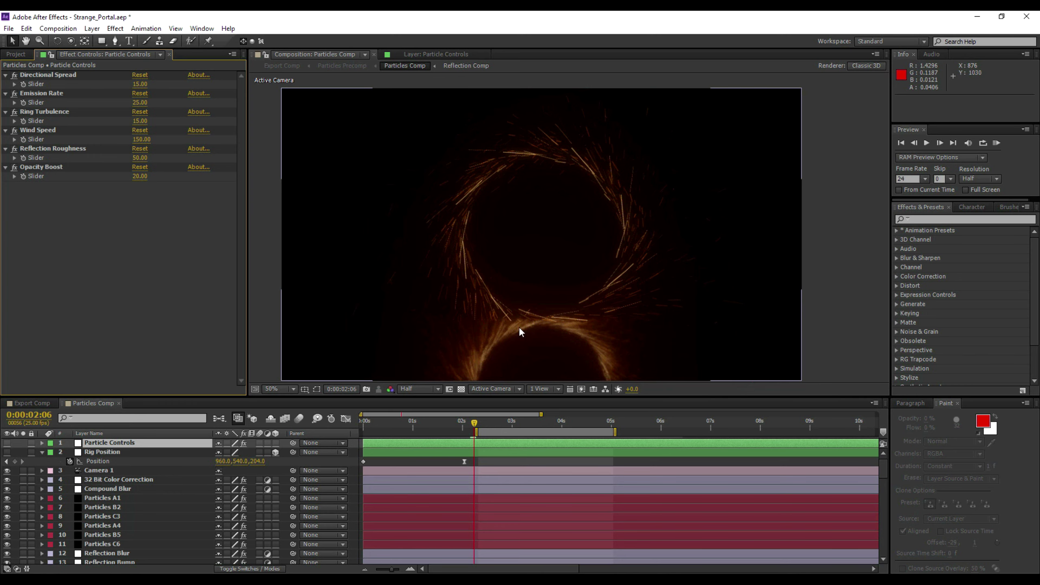
{"action": "scroll", "coordinate": [116, 520], "scroll_direction": "down", "scroll_amount": 3}
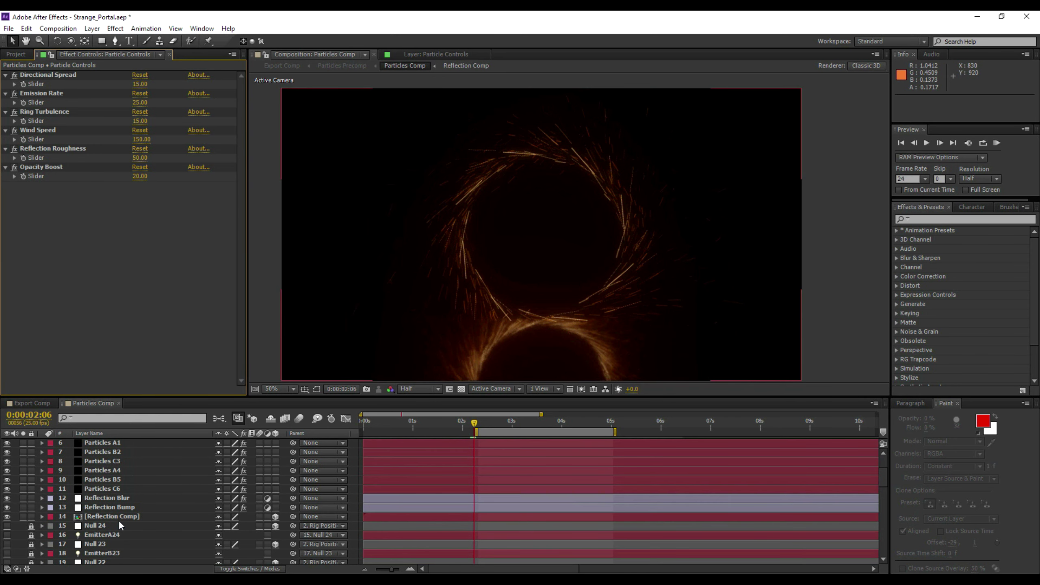
{"action": "scroll", "coordinate": [114, 487], "scroll_direction": "up", "scroll_amount": 3}
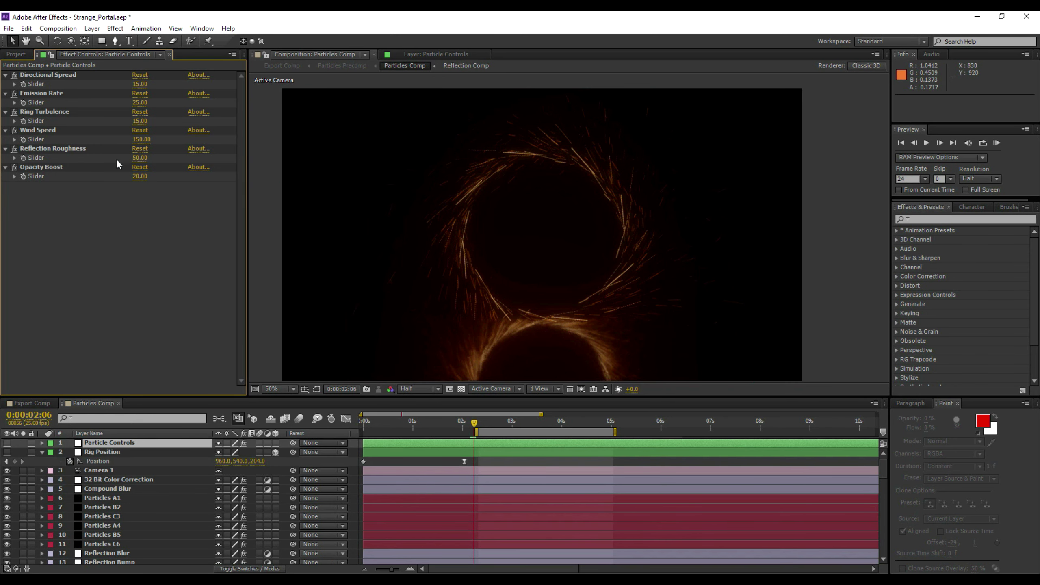
{"action": "left_click", "coordinate": [140, 157]}
{"action": "type", "text": "75"}
{"action": "key", "text": "Return"}
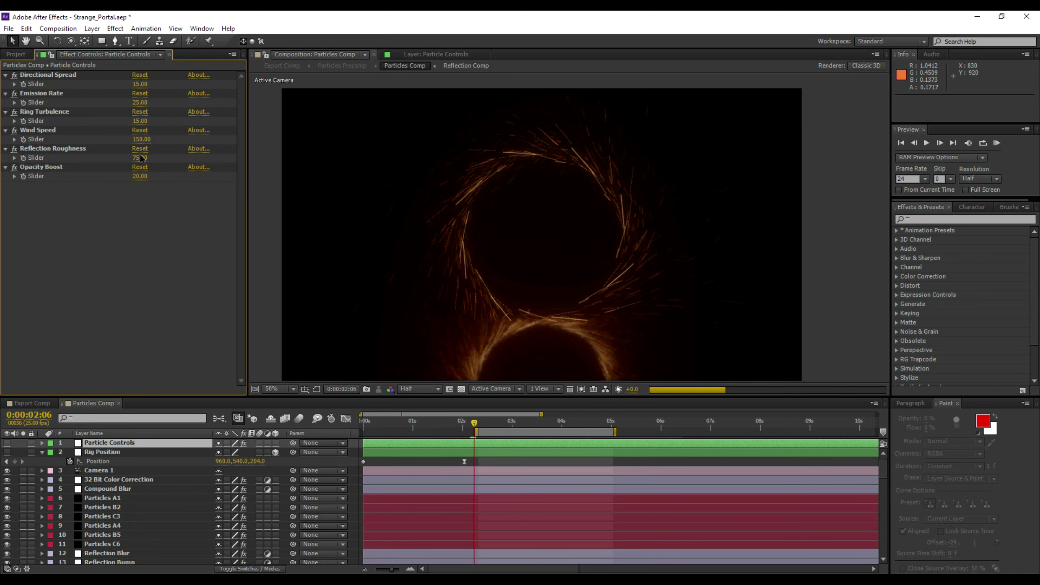
{"action": "left_click", "coordinate": [140, 157]}
{"action": "type", "text": "50"}
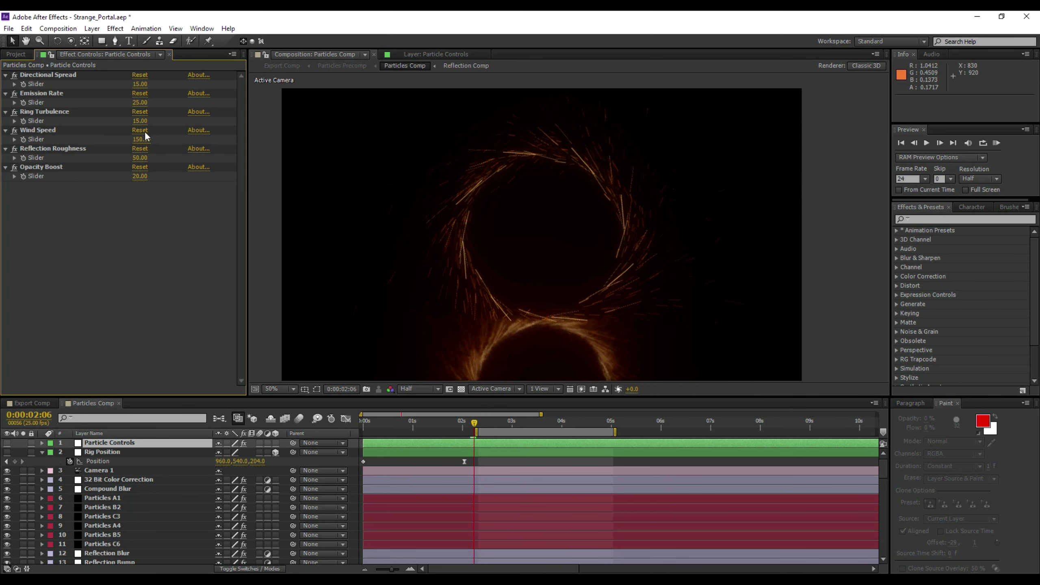
Step: Set Emission Rate to 300 and Reflection Roughness to 25 on the Particle Controls layer
{"action": "left_click", "coordinate": [140, 103]}
{"action": "type", "text": "300"}
{"action": "key", "text": "Return"}
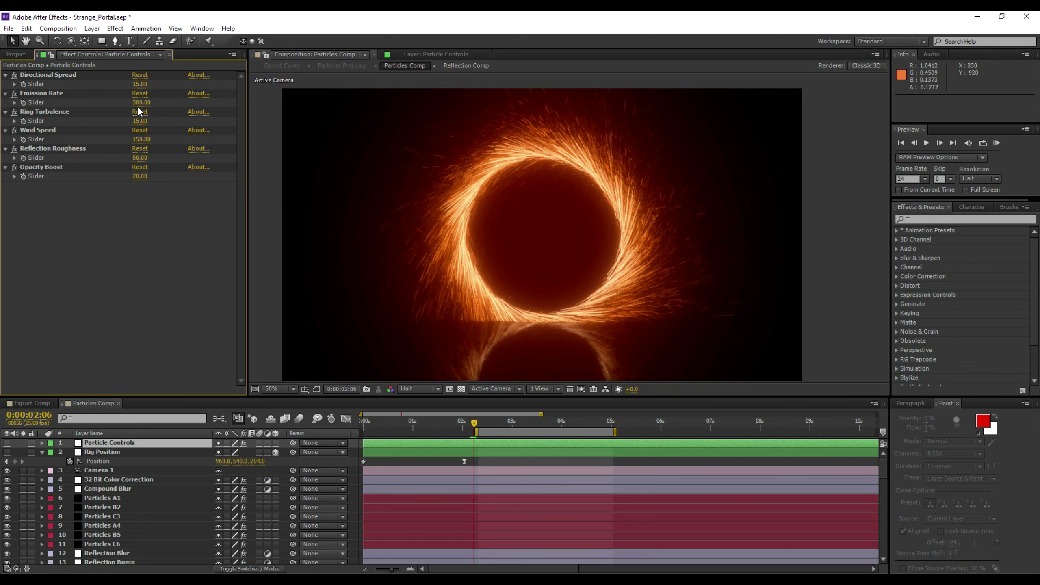
{"action": "left_click", "coordinate": [139, 102]}
{"action": "key", "text": "Return"}
{"action": "left_click", "coordinate": [140, 158]}
{"action": "type", "text": "2"}
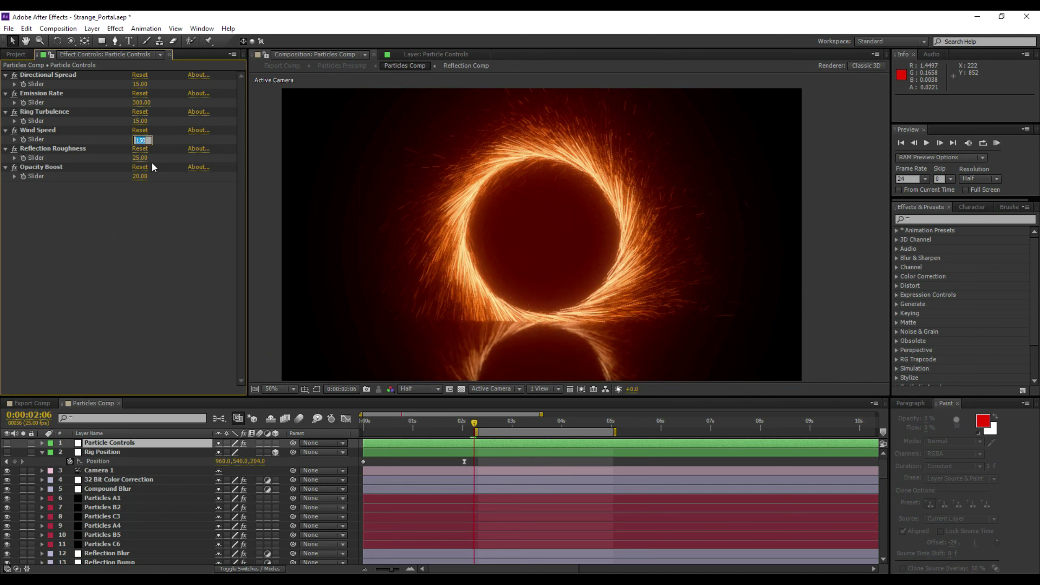
Step: Try Wind Speed values of 500, 1000 and 1500 on the Particle Controls layer and set it back to 150
{"action": "type", "text": "5.00"}
{"action": "key", "text": "Return"}
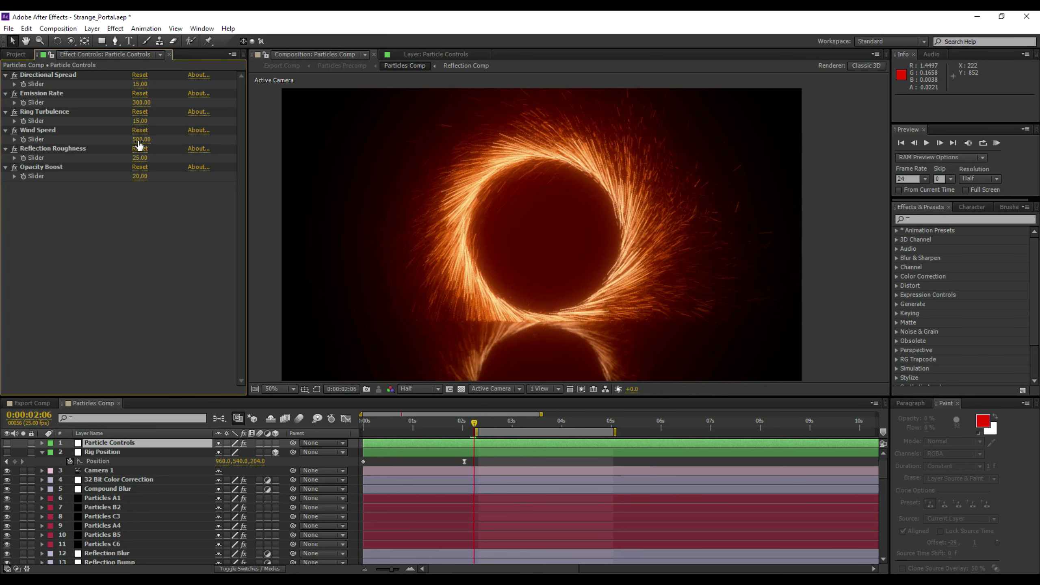
{"action": "type", "text": "1000"}
{"action": "key", "text": "Return"}
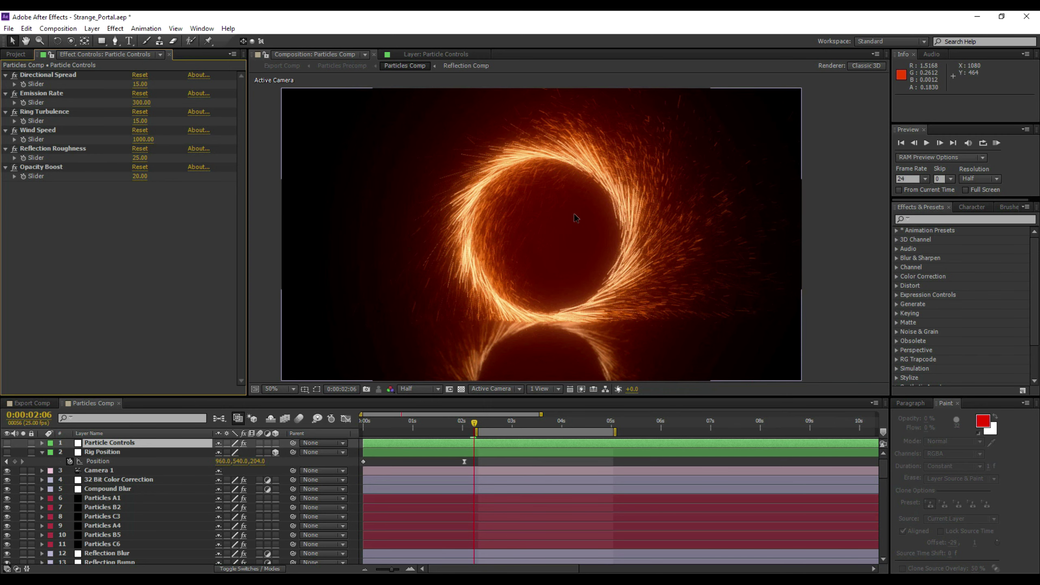
{"action": "left_click", "coordinate": [141, 140]}
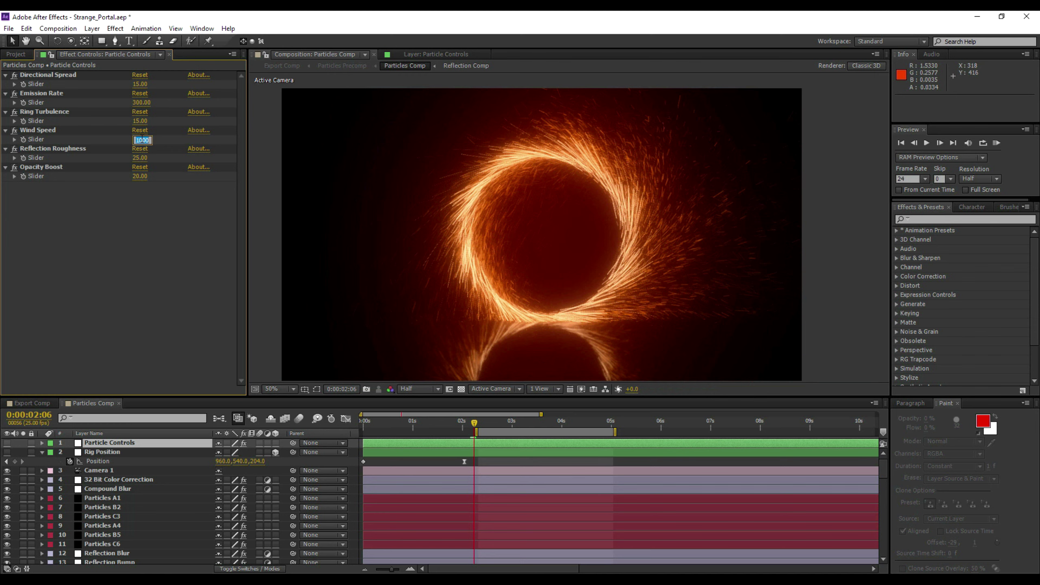
{"action": "type", "text": "1500"}
{"action": "key", "text": "Return"}
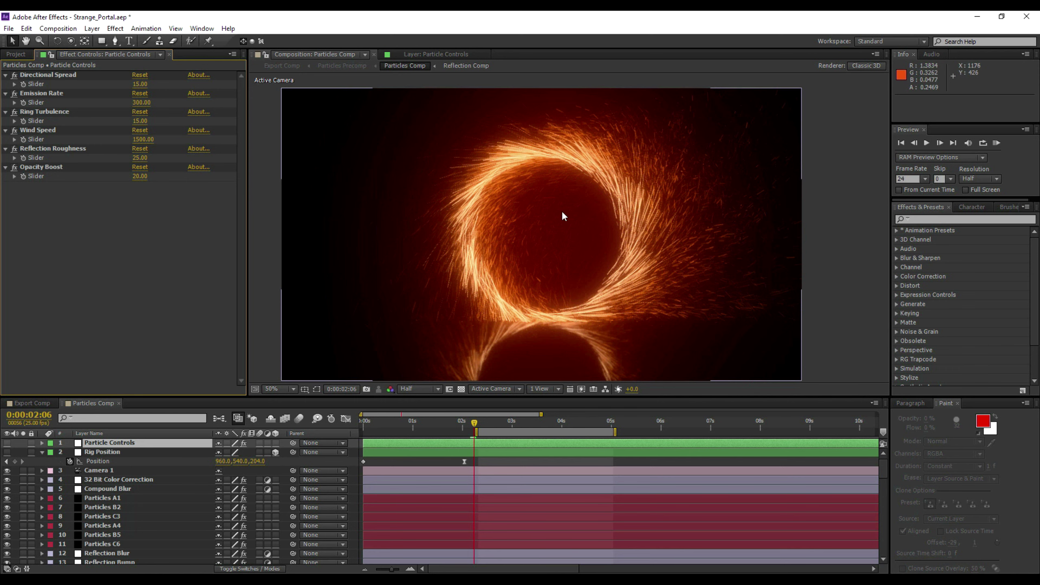
{"action": "left_click", "coordinate": [143, 139]}
{"action": "type", "text": "150"}
{"action": "key", "text": "Return"}
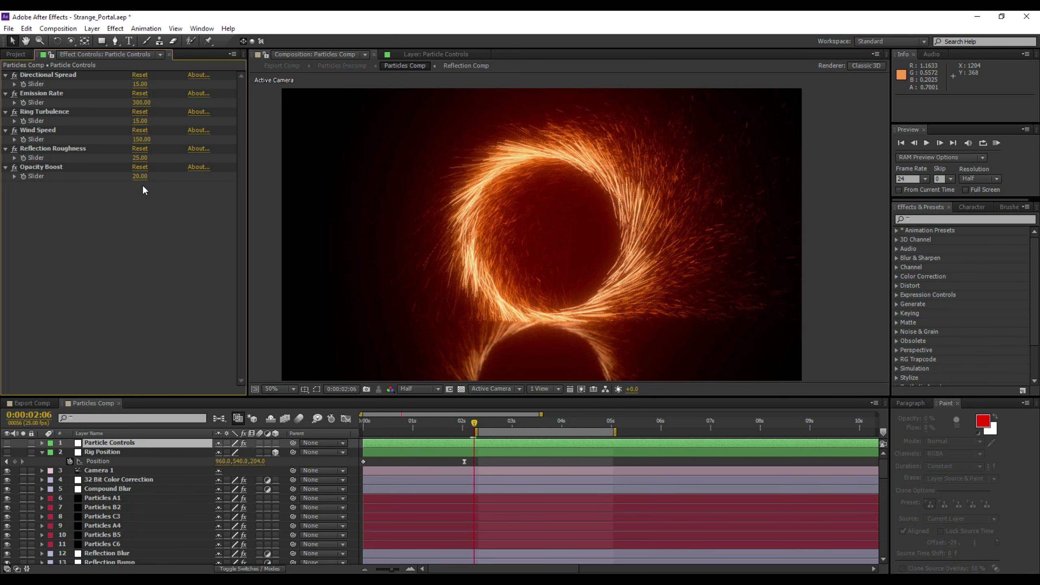
Step: Try Opacity Boost values of 5 and 25 on the Particle Controls layer
{"action": "left_click", "coordinate": [140, 177]}
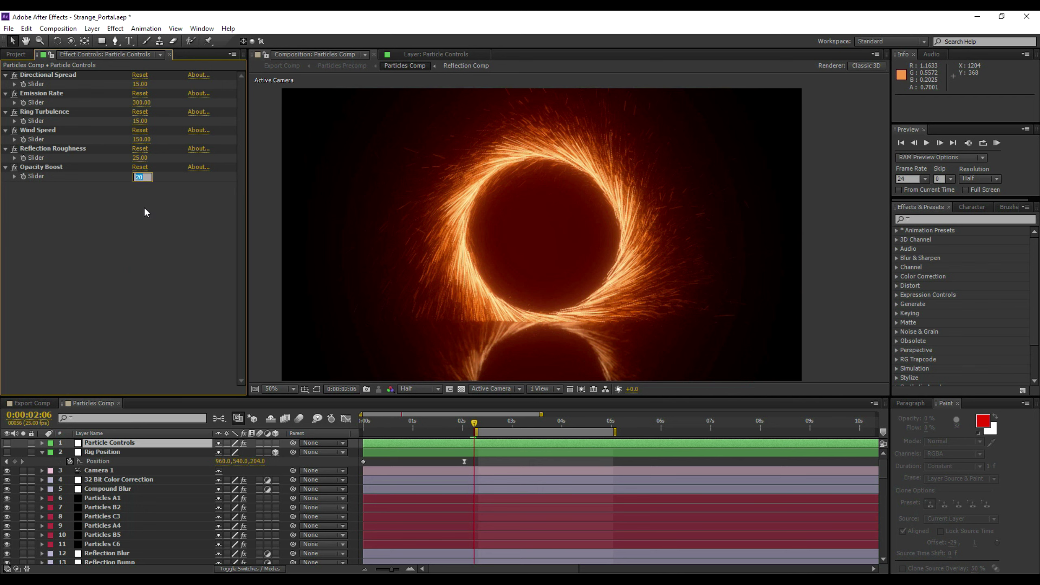
{"action": "type", "text": "1"}
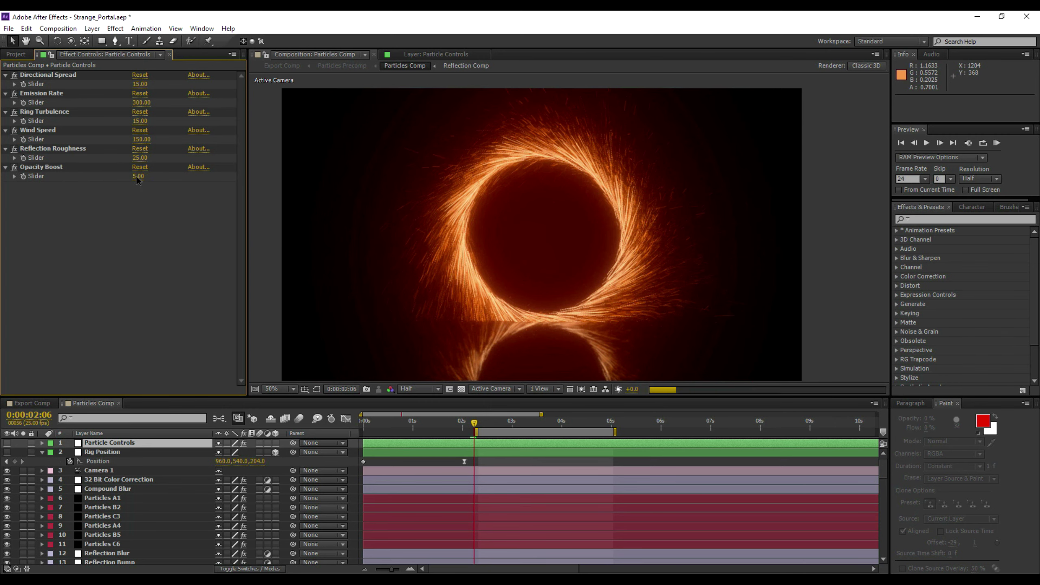
{"action": "left_click", "coordinate": [137, 177]}
{"action": "type", "text": "25"}
{"action": "key", "text": "Return"}
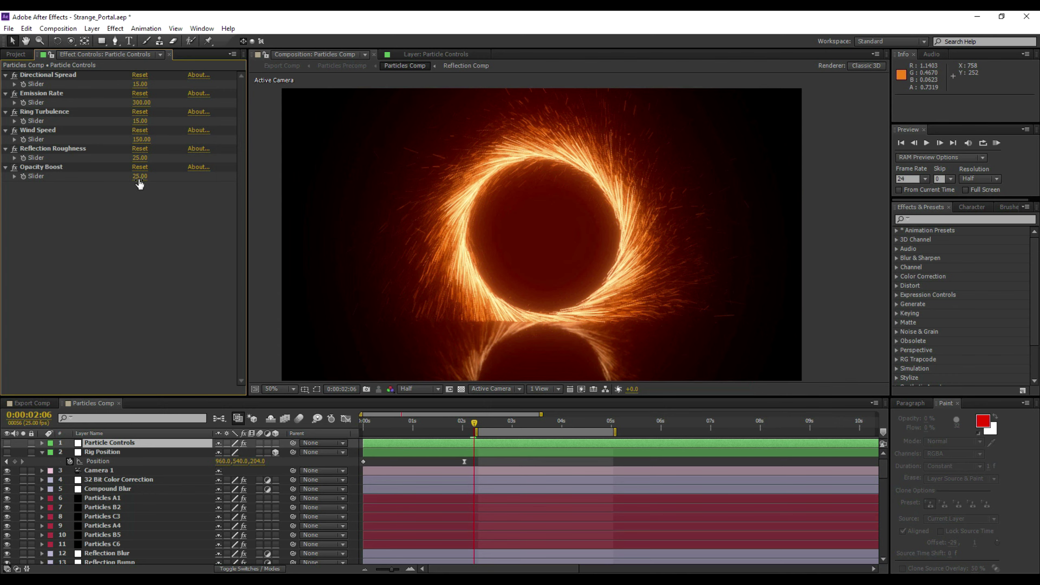
Step: Set Opacity Boost to 15 on the Particle Controls layer
{"action": "left_click", "coordinate": [139, 178]}
{"action": "type", "text": "15"}
{"action": "key", "text": "Return"}
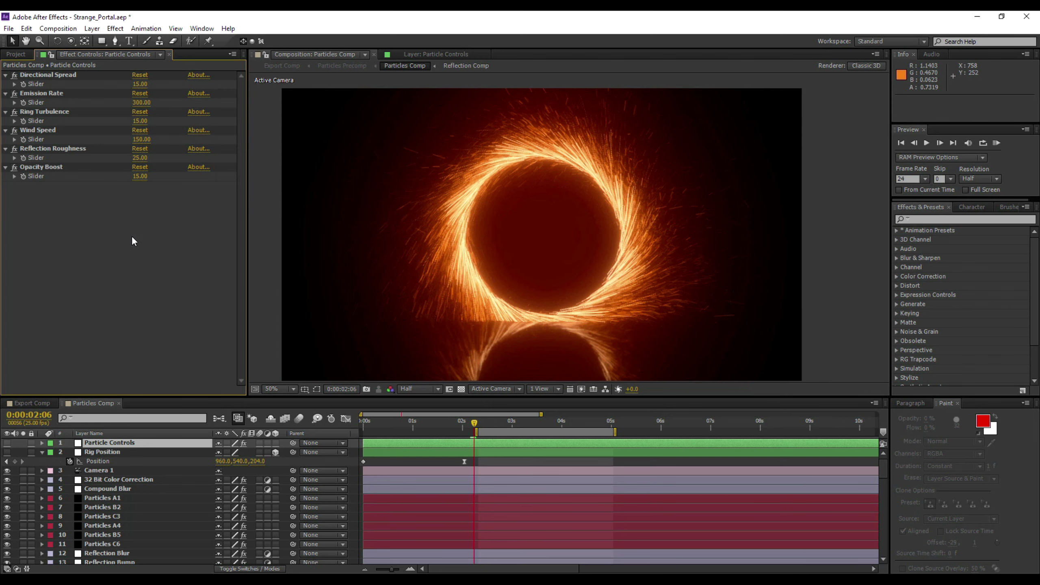
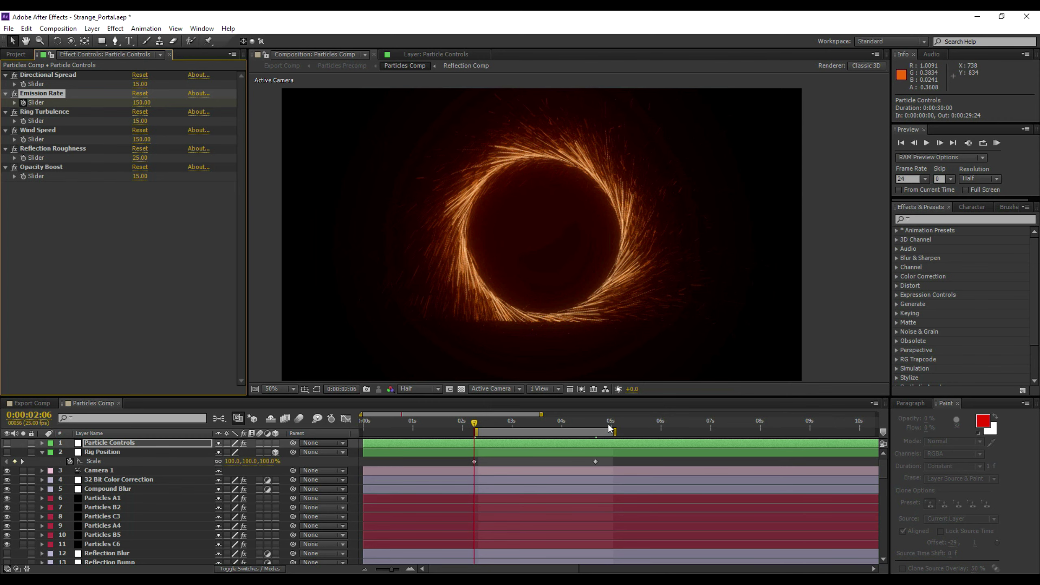
Step: Set the Particle Controls layer's Emission Rate to 0 at 0:00:05:00
{"action": "left_click", "coordinate": [610, 423]}
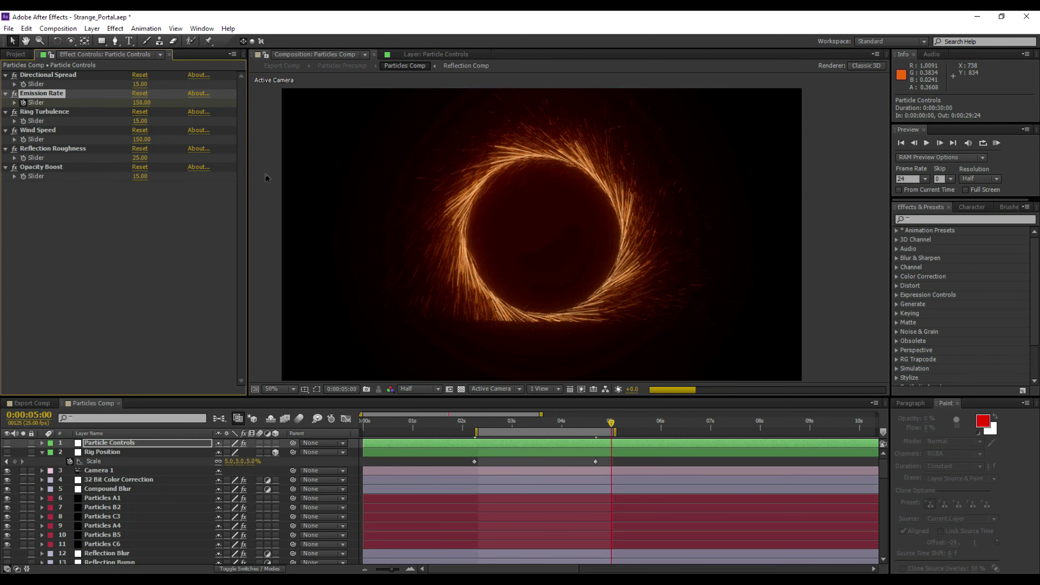
{"action": "left_click", "coordinate": [148, 103]}
{"action": "type", "text": "0"}
{"action": "left_click", "coordinate": [128, 226]}
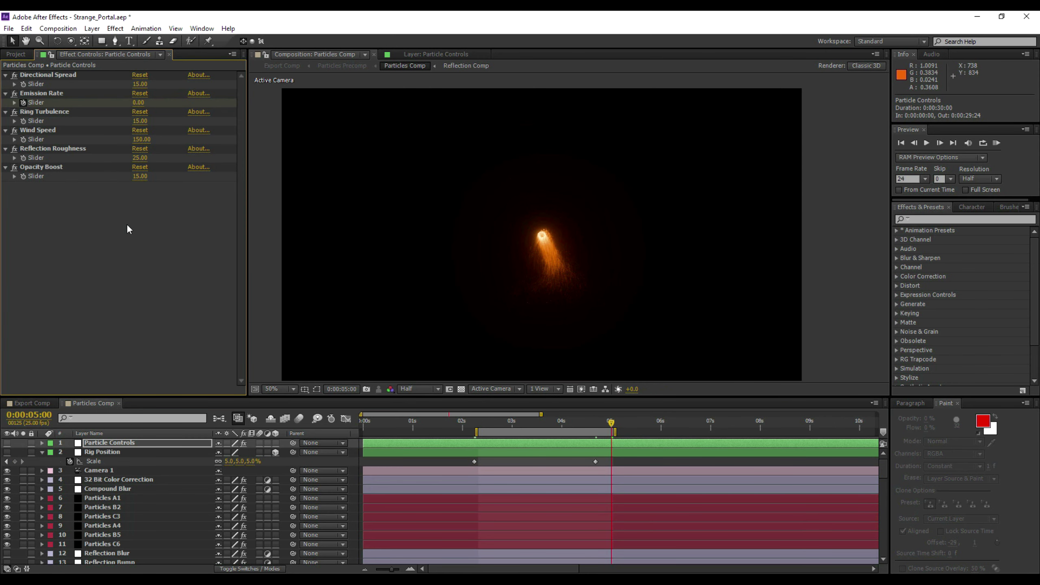
Step: Apply Easy Ease to both Emission Rate slider keyframes on the Particle Controls layer
{"action": "left_click", "coordinate": [42, 451]}
{"action": "left_click", "coordinate": [42, 442]}
{"action": "left_click", "coordinate": [43, 470]}
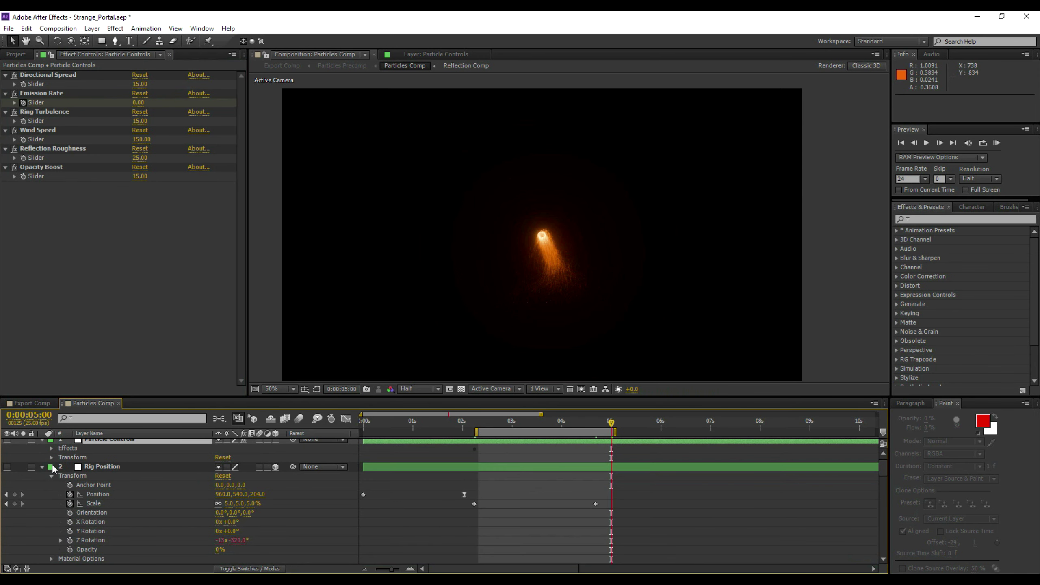
{"action": "left_click", "coordinate": [51, 448]}
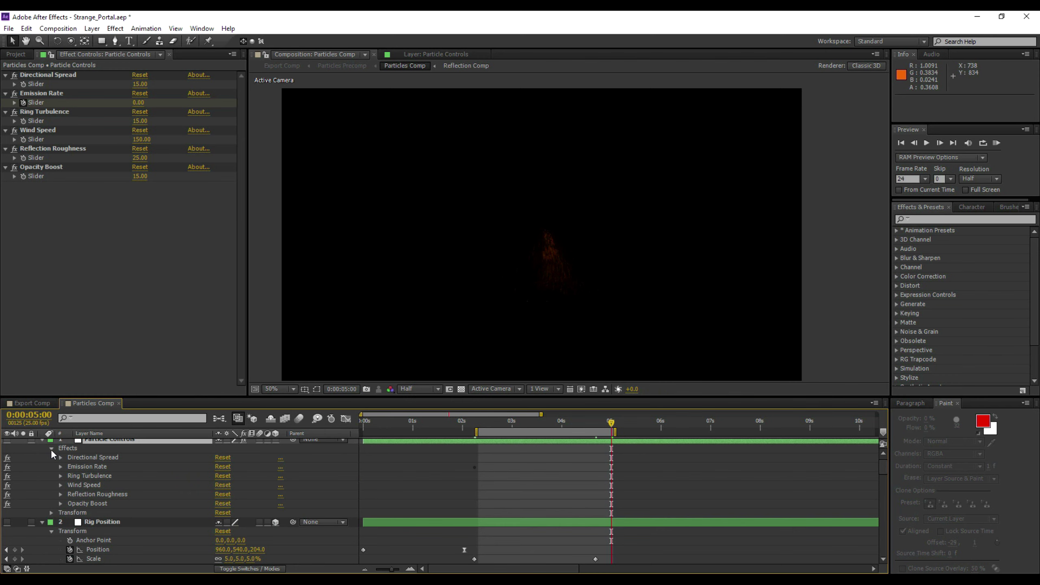
{"action": "left_click", "coordinate": [61, 467]}
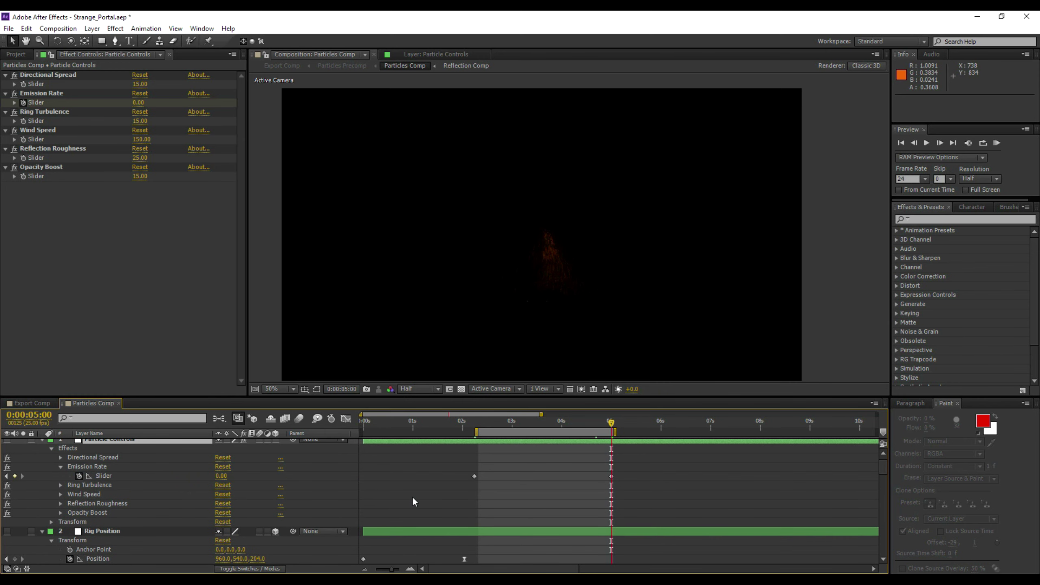
{"action": "scroll", "coordinate": [473, 480], "scroll_direction": "down", "scroll_amount": 2}
{"action": "scroll", "coordinate": [468, 466], "scroll_direction": "up", "scroll_amount": 1}
{"action": "left_click_drag", "start_coordinate": [460, 446], "coordinate": [624, 447]}
{"action": "right_click", "coordinate": [613, 449]}
{"action": "mouse_move", "coordinate": [647, 445]}
{"action": "left_click", "coordinate": [758, 467]}
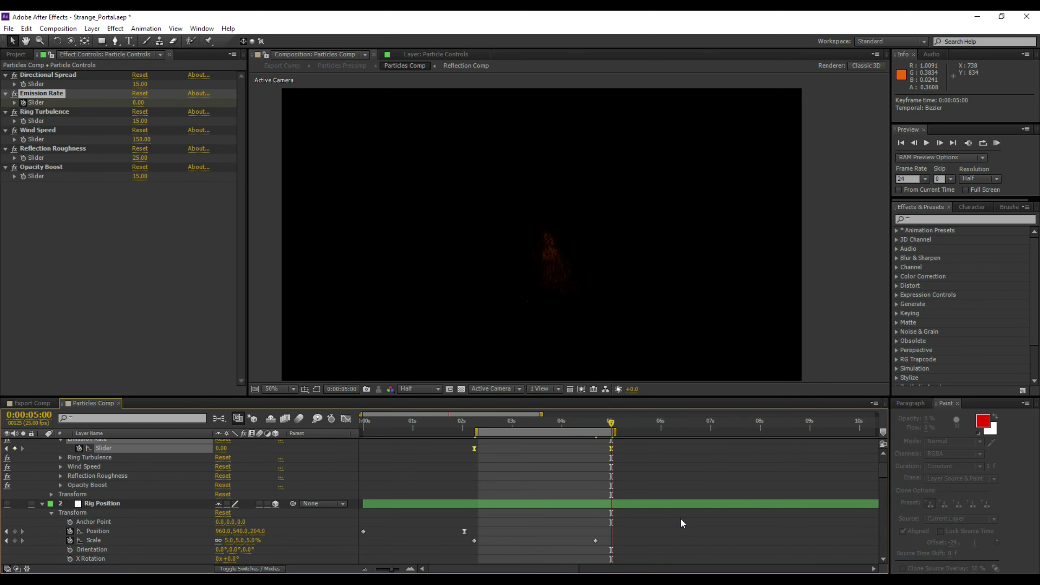
Step: Apply Easy Ease to both Scale keyframes of the Rig Position layer
{"action": "left_click", "coordinate": [680, 519]}
{"action": "left_click_drag", "start_coordinate": [463, 548], "coordinate": [615, 537]}
{"action": "right_click", "coordinate": [596, 540]}
{"action": "mouse_move", "coordinate": [646, 533]}
{"action": "left_click", "coordinate": [746, 460]}
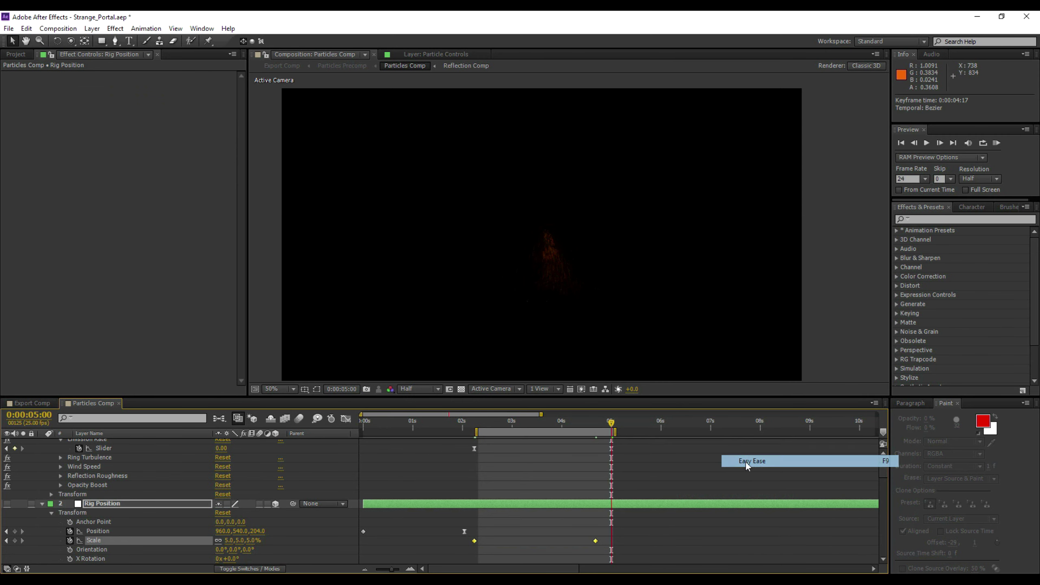
{"action": "left_click", "coordinate": [526, 461]}
{"action": "scroll", "coordinate": [435, 465], "scroll_direction": "up", "scroll_amount": 2}
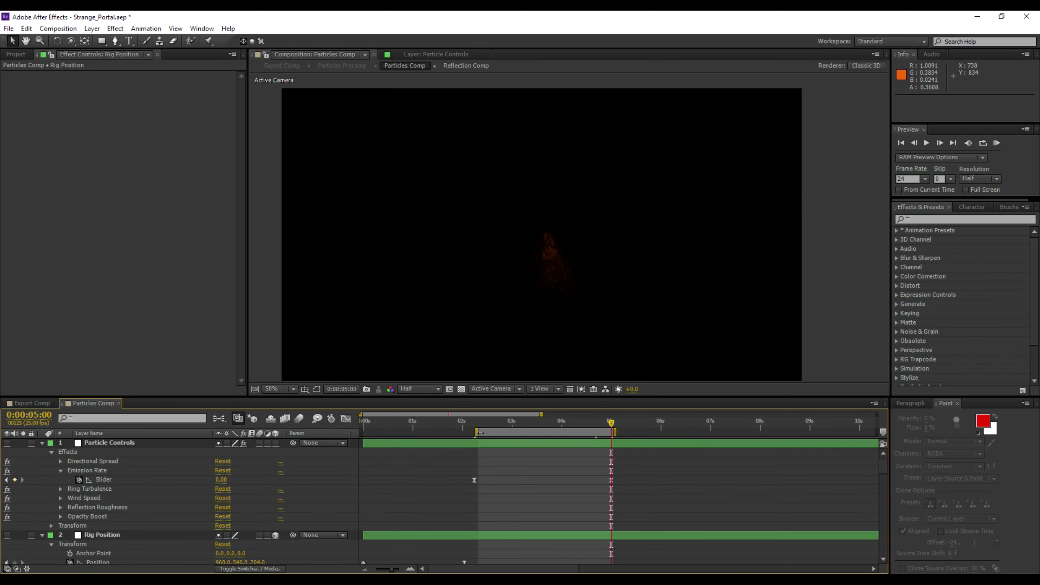
Step: Run a RAM preview of the closing portal animation with the current time at 0:00:02:07
{"action": "left_click", "coordinate": [476, 422]}
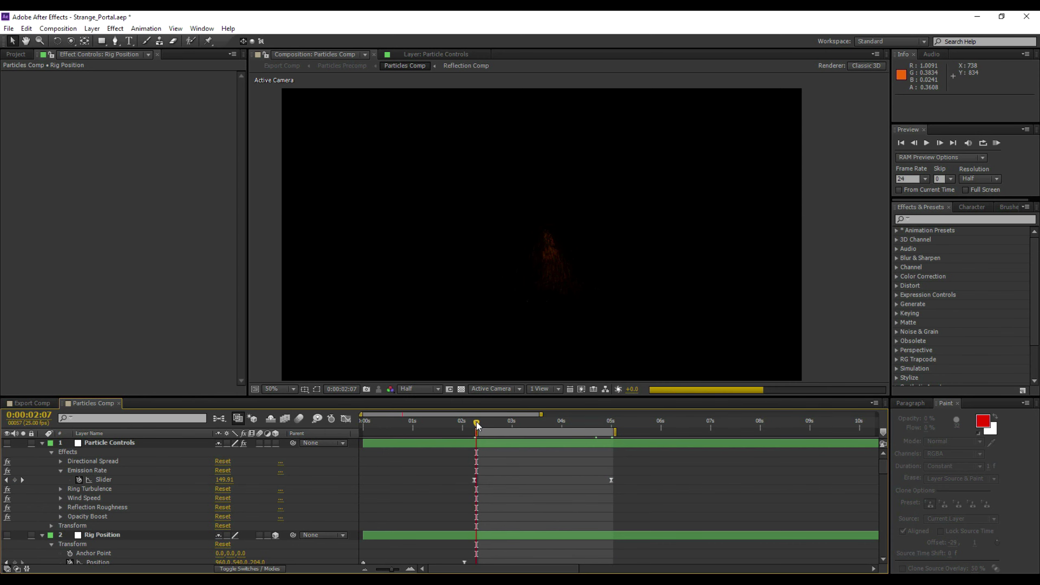
{"action": "left_click", "coordinate": [997, 148]}
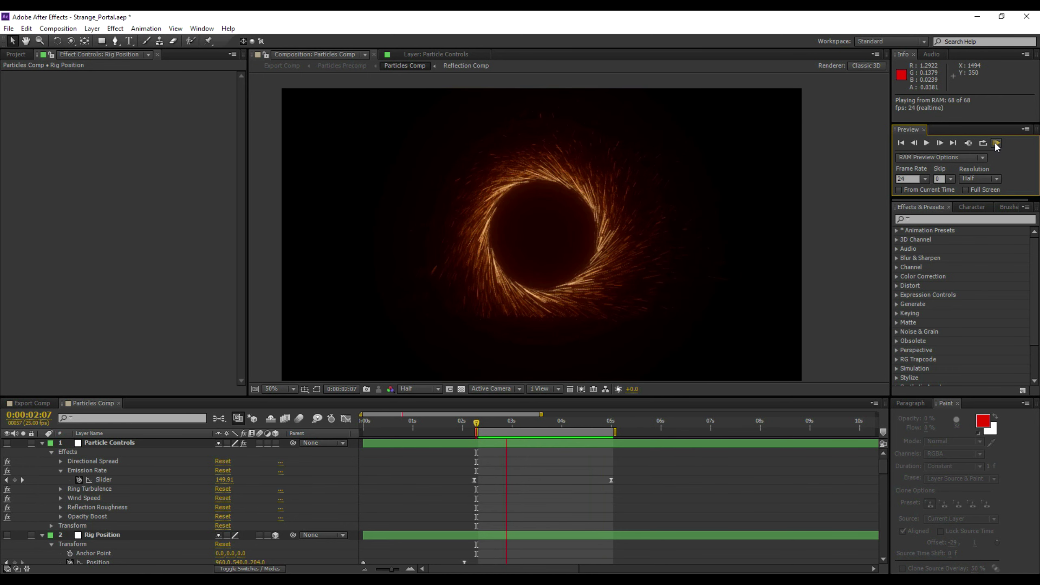
Step: Undo the last value change on the Reflection Comp layer and turn the layer's visibility on
{"action": "key", "text": "ctrl+z"}
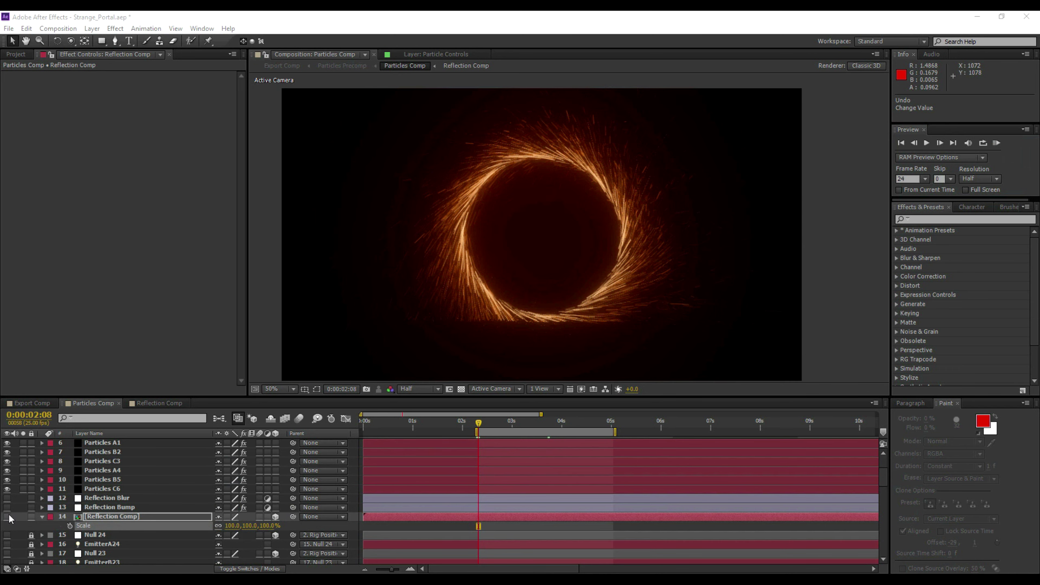
{"action": "left_click", "coordinate": [7, 517]}
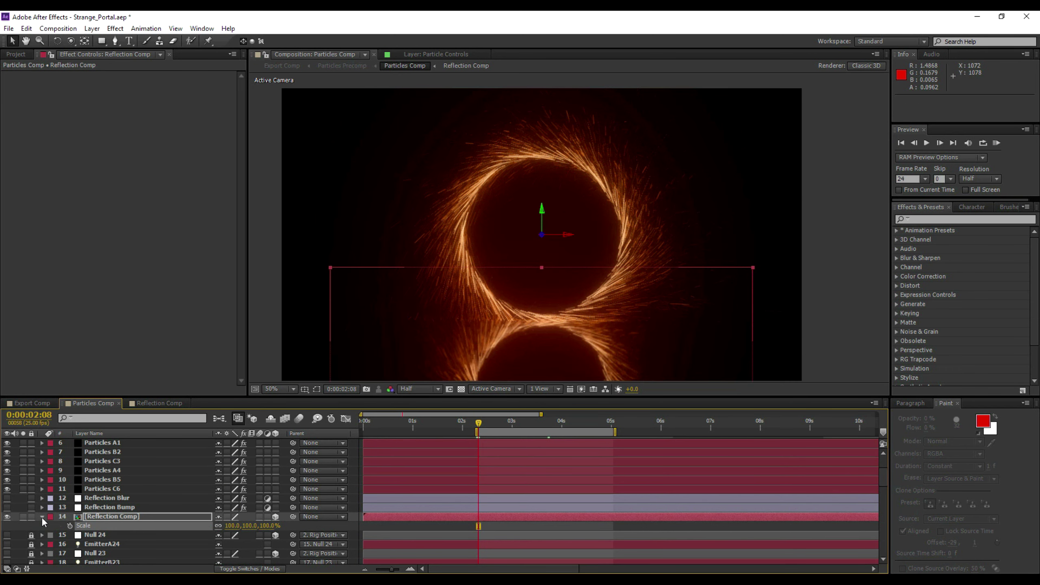
{"action": "key", "text": "s"}
Step: Compare the shrinking portal with its reflection at 0:00:03:23 and return to the Rig Position's first Scale keyframe at 0:00:02:06
{"action": "left_click_drag", "start_coordinate": [487, 422], "coordinate": [559, 423]}
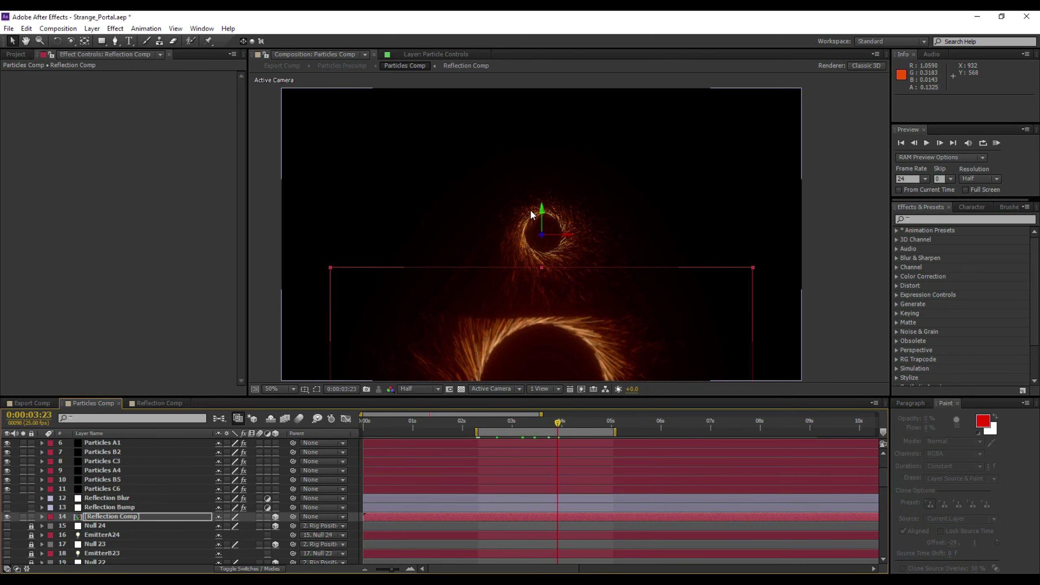
{"action": "left_click", "coordinate": [479, 429]}
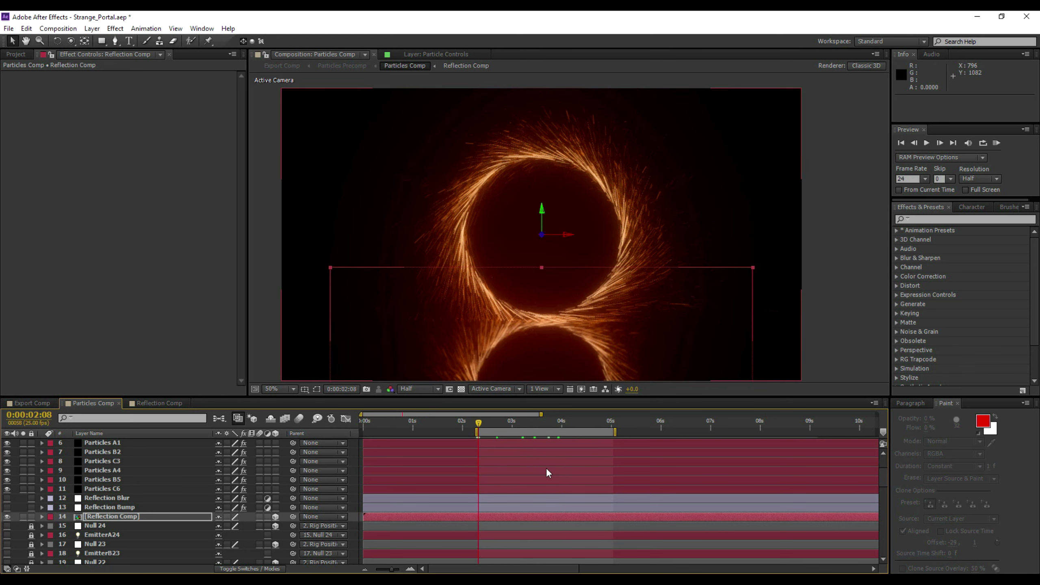
{"action": "scroll", "coordinate": [548, 474], "scroll_direction": "up", "scroll_amount": 2}
{"action": "left_click_drag", "start_coordinate": [477, 428], "coordinate": [474, 427]}
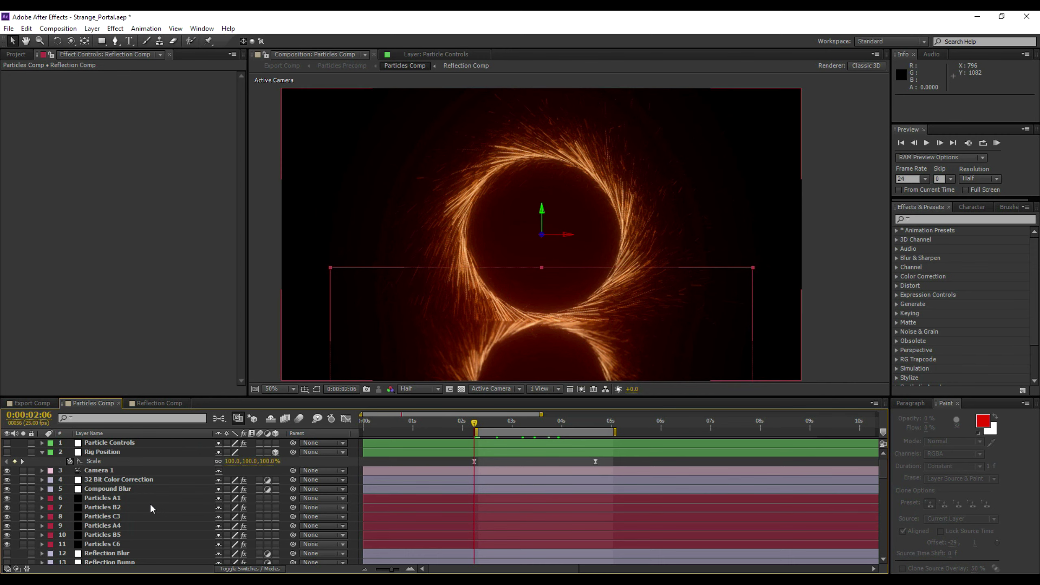
Step: Try scaling the Reflection Comp layer to 102% and undo the change
{"action": "scroll", "coordinate": [153, 508], "scroll_direction": "down", "scroll_amount": 1}
{"action": "key", "text": "s"}
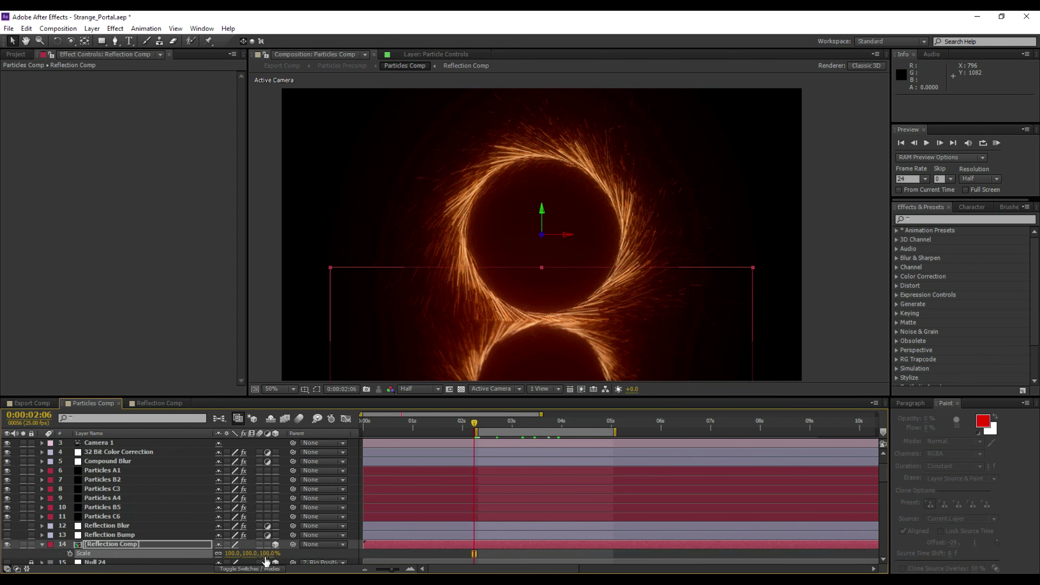
{"action": "mouse_move", "coordinate": [234, 554]}
{"action": "left_mouse_down"}
{"action": "mouse_move", "coordinate": [199, 553]}
{"action": "mouse_move", "coordinate": [232, 552]}
{"action": "left_mouse_up"}
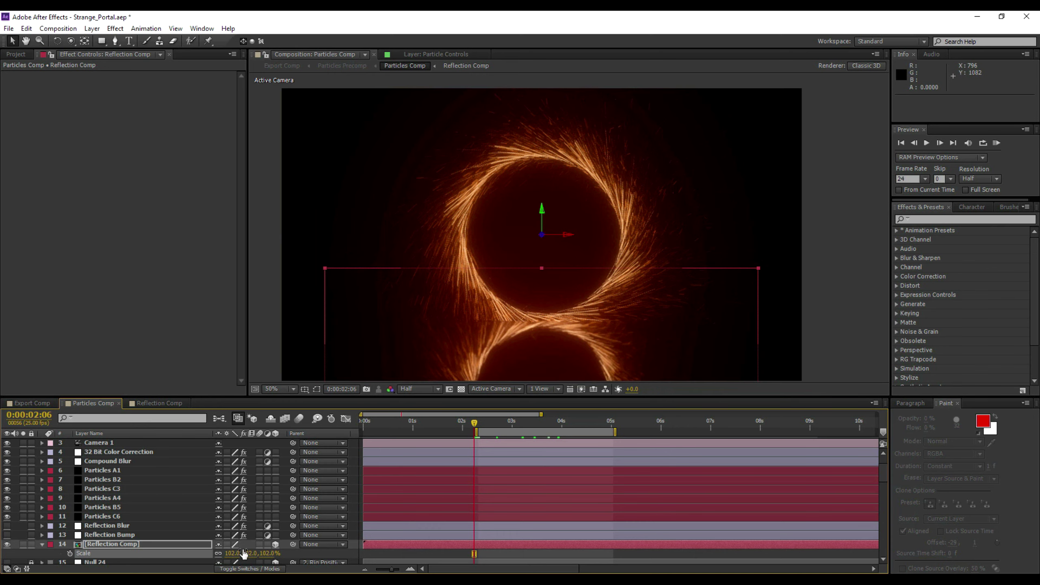
{"action": "key", "text": "ctrl+z"}
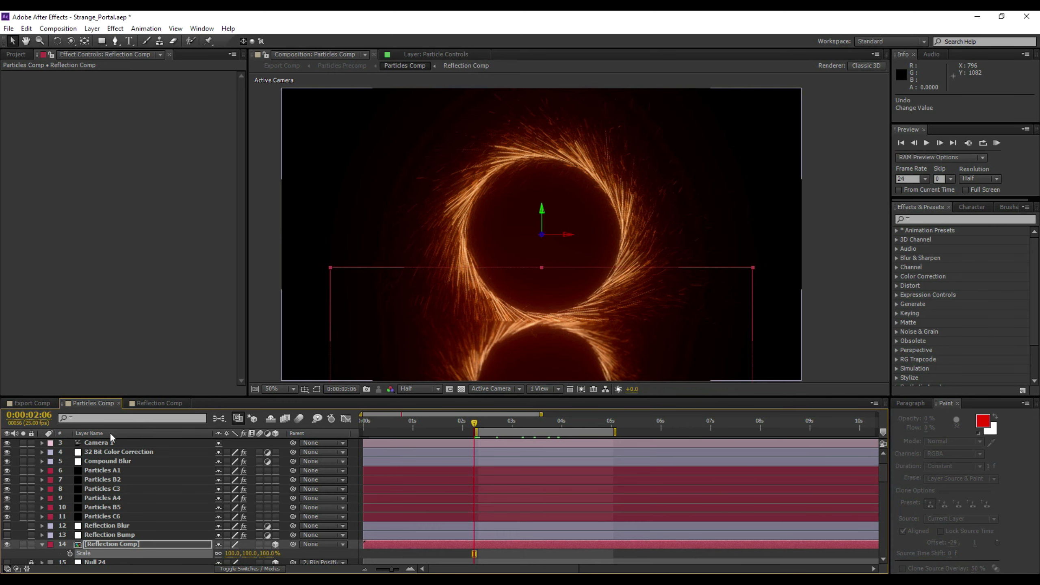
Step: Open Reflection Comp, add a Scale keyframe at 0:00:06:06 on Reflection_Asset.mov layer 6, and return to Particles Comp
{"action": "double_click", "coordinate": [105, 545]}
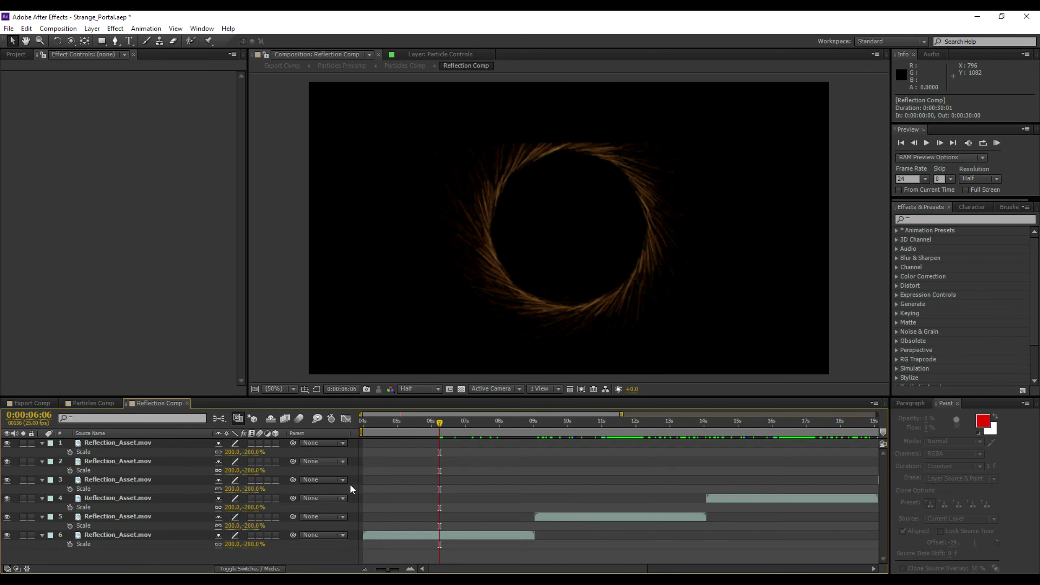
{"action": "left_click", "coordinate": [440, 537]}
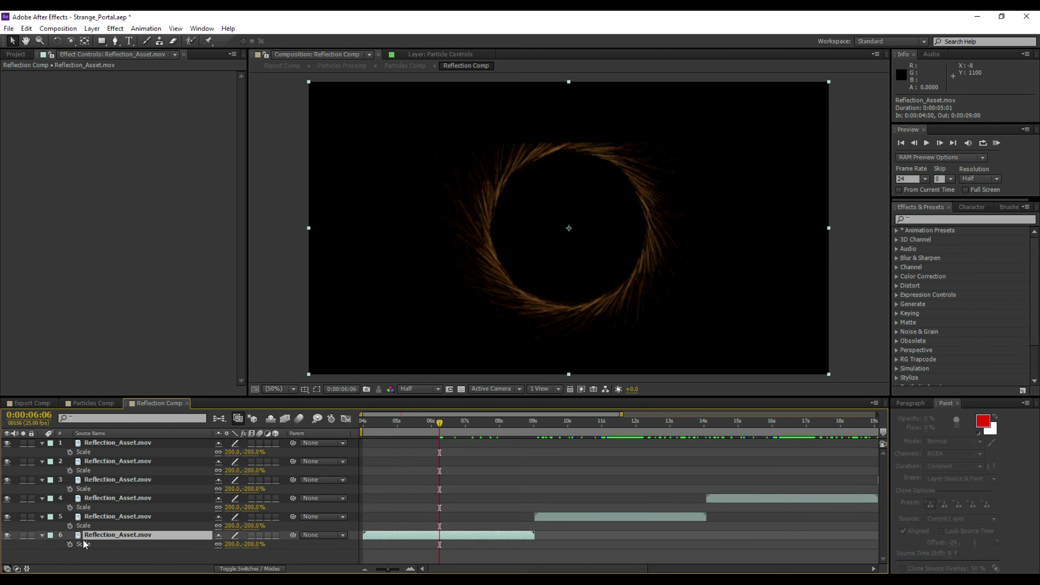
{"action": "left_click", "coordinate": [93, 404]}
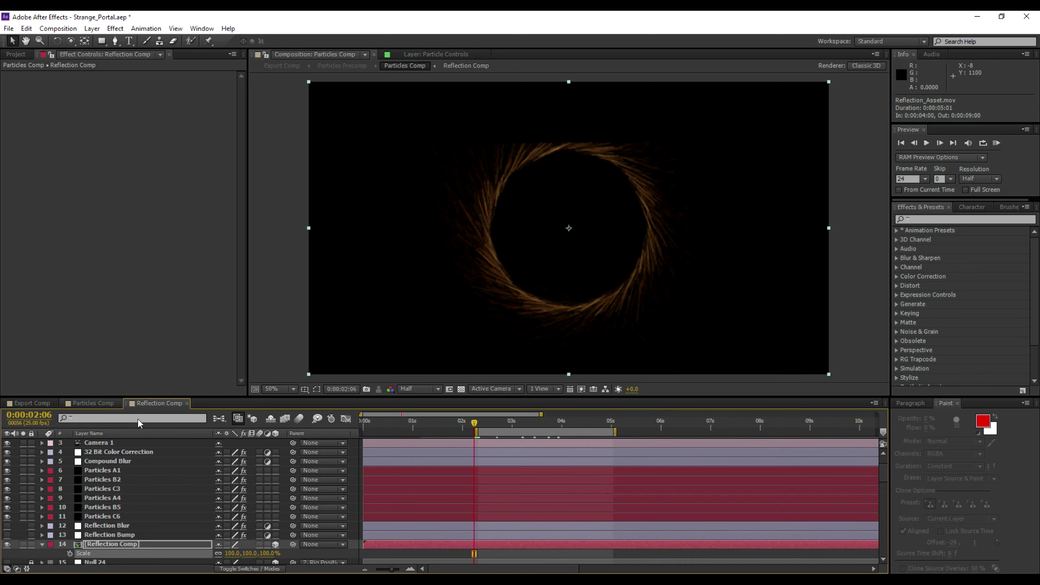
Step: Match the portal's second Scale keyframe time and reduce the Scale of Reflection_Asset.mov layer 6 at 0:00:08:17 in Reflection Comp
{"action": "scroll", "coordinate": [602, 479], "scroll_direction": "up", "scroll_amount": 3}
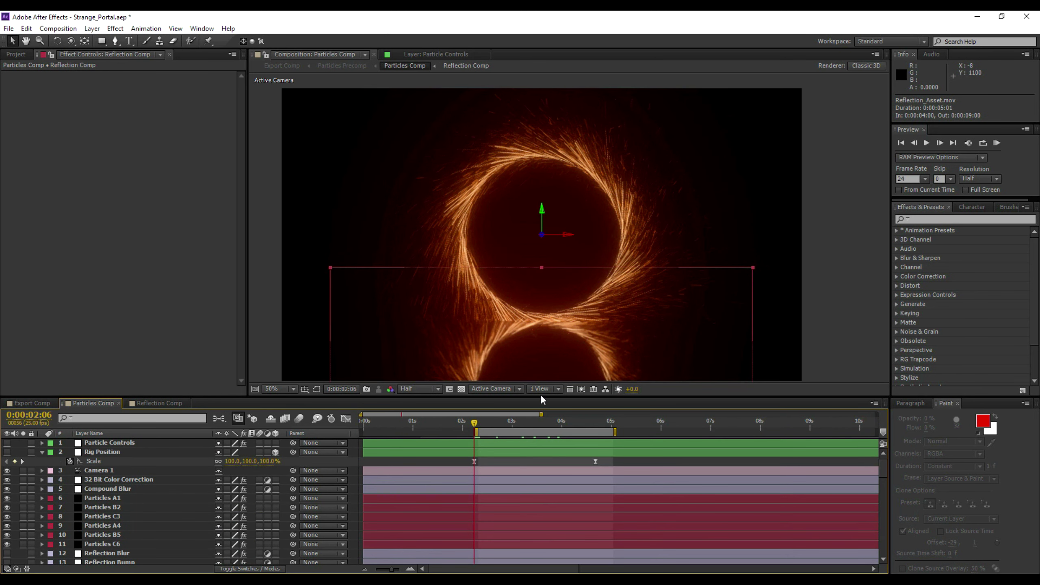
{"action": "left_click_drag", "start_coordinate": [538, 392], "coordinate": [538, 374]}
{"action": "left_click", "coordinate": [595, 406]}
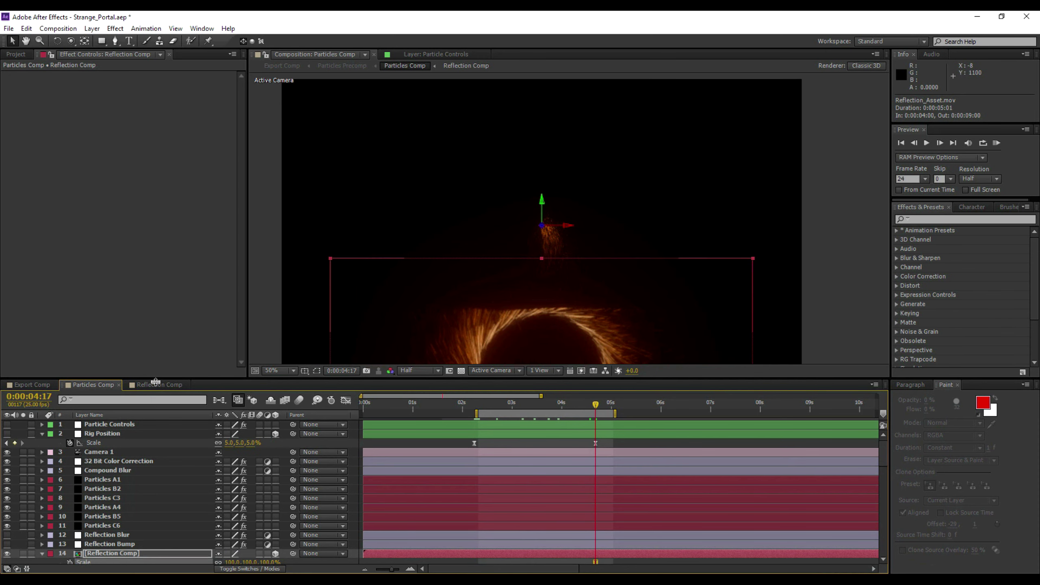
{"action": "left_click", "coordinate": [156, 384]}
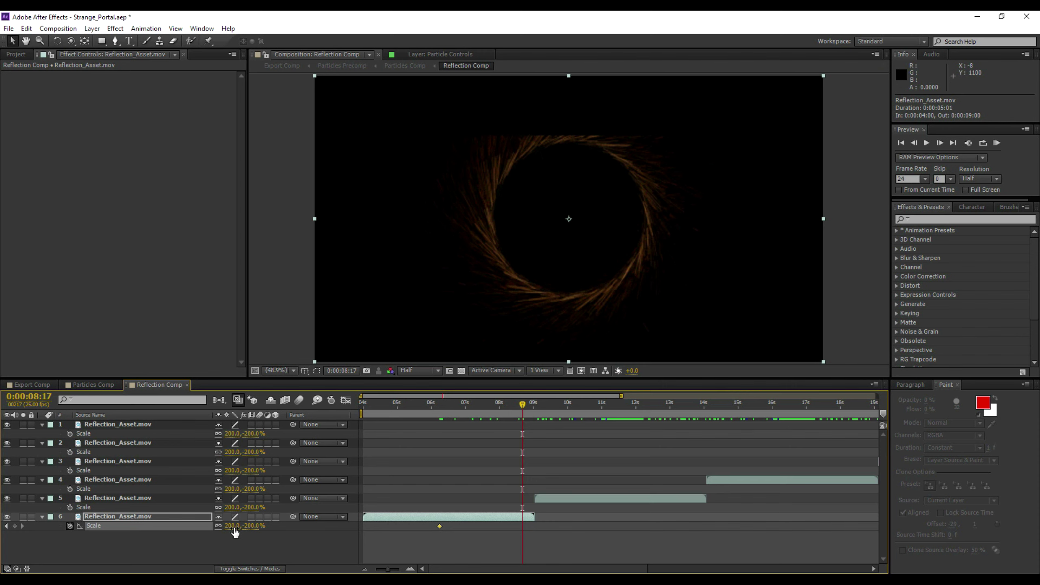
{"action": "left_click_drag", "start_coordinate": [235, 525], "coordinate": [181, 525]}
Step: Scrub through the shrinking portal in Particles Comp to check how closely the reflection's size follows it
{"action": "left_click", "coordinate": [93, 385]}
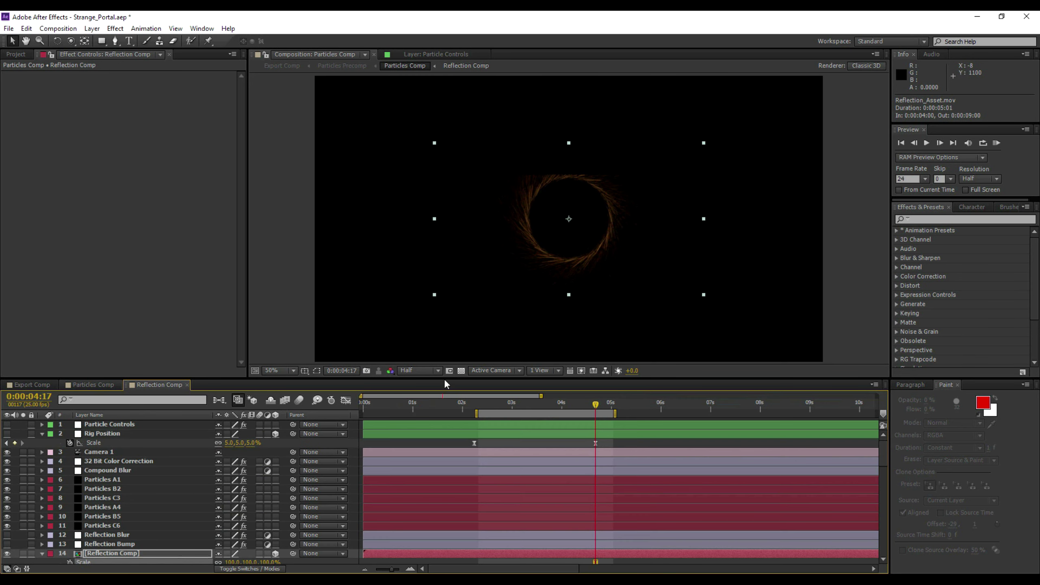
{"action": "left_click_drag", "start_coordinate": [474, 408], "coordinate": [528, 408]}
{"action": "left_click", "coordinate": [545, 405]}
{"action": "left_click", "coordinate": [527, 405]}
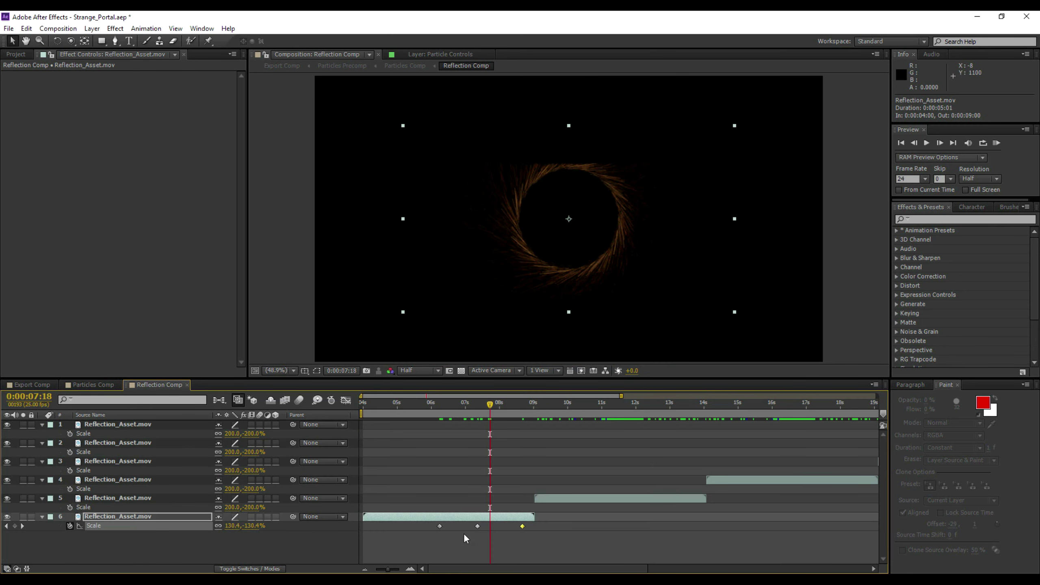
Step: Apply Easy Ease to all three Scale keyframes of Reflection_Asset.mov layer 6 in Reflection Comp
{"action": "left_click", "coordinate": [464, 538]}
{"action": "left_click", "coordinate": [477, 527]}
{"action": "left_click", "coordinate": [419, 546]}
{"action": "left_click_drag", "start_coordinate": [418, 549], "coordinate": [524, 530]}
{"action": "right_click", "coordinate": [523, 529]}
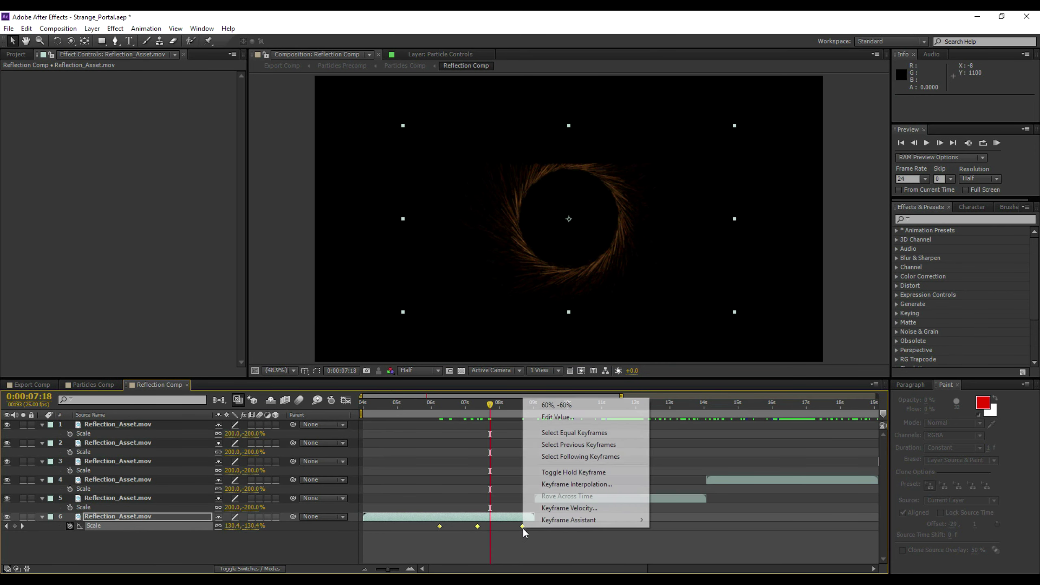
{"action": "mouse_move", "coordinate": [554, 523]}
{"action": "left_click", "coordinate": [679, 448]}
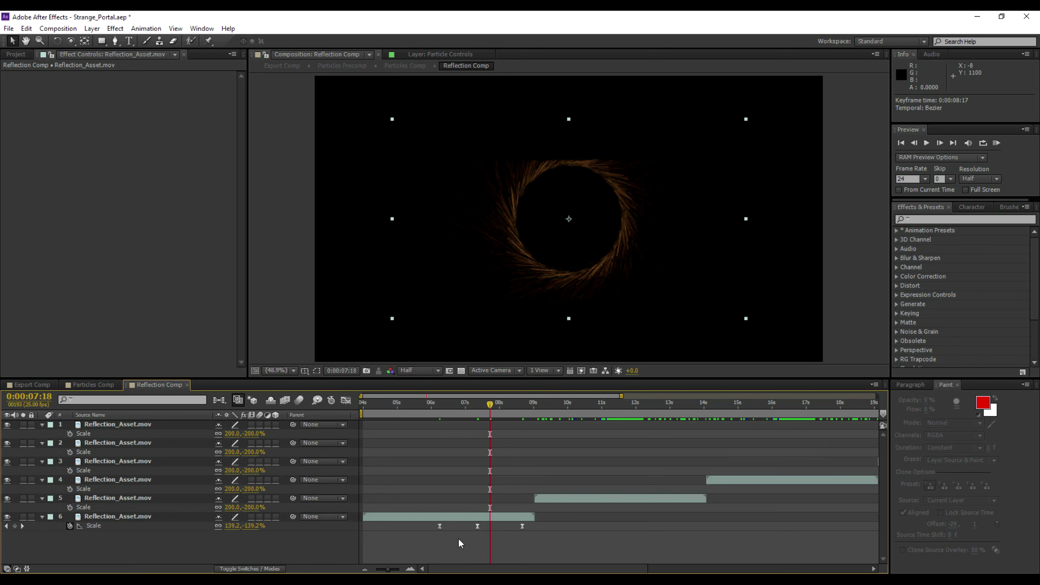
Step: Delete the middle Scale keyframe of Reflection_Asset.mov layer 6 and check the reflection in Particles Comp back to 0:00:02:06
{"action": "left_click", "coordinate": [477, 526]}
{"action": "key", "text": "Delete"}
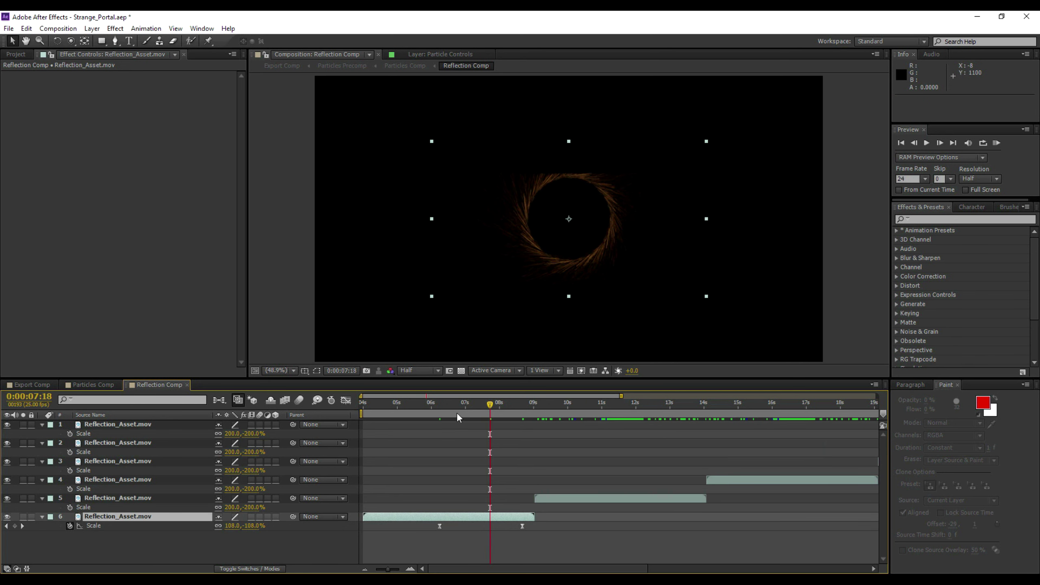
{"action": "left_click", "coordinate": [103, 385]}
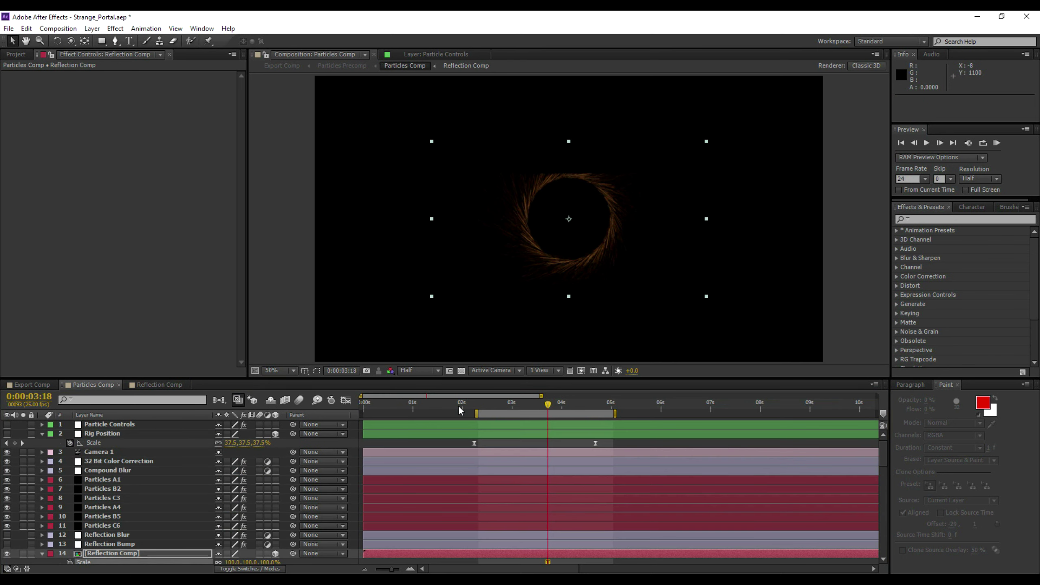
{"action": "left_click", "coordinate": [482, 404]}
{"action": "left_click_drag", "start_coordinate": [483, 405], "coordinate": [475, 427]}
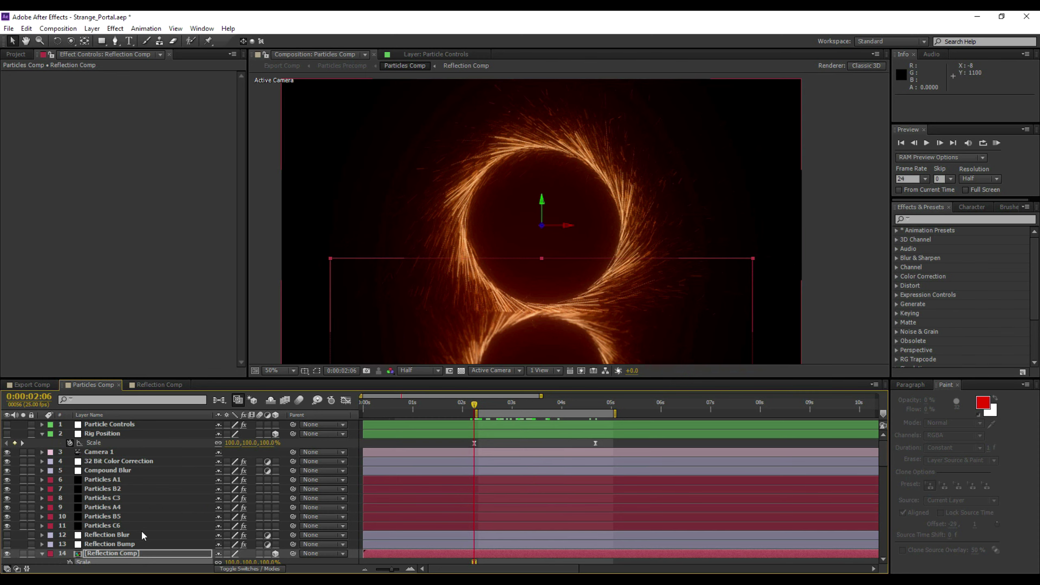
Step: Keyframe the Reflection Comp layer's Anchor Point at 0:00:02:06 and set its Y value to -67 at 0:00:03:06
{"action": "scroll", "coordinate": [142, 536], "scroll_direction": "down", "scroll_amount": 1}
{"action": "left_click", "coordinate": [124, 526]}
{"action": "key", "text": "a"}
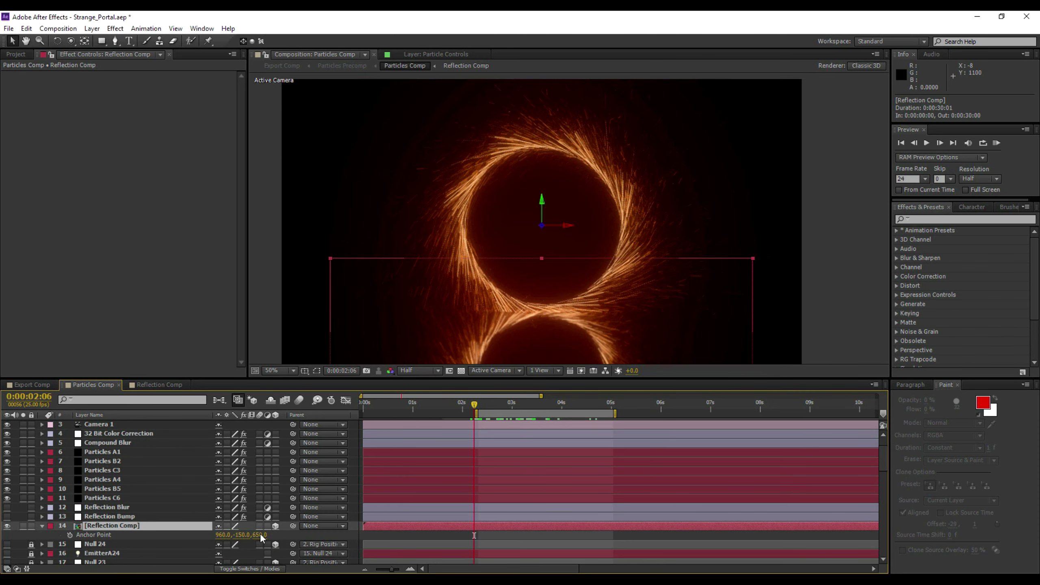
{"action": "left_click", "coordinate": [70, 535]}
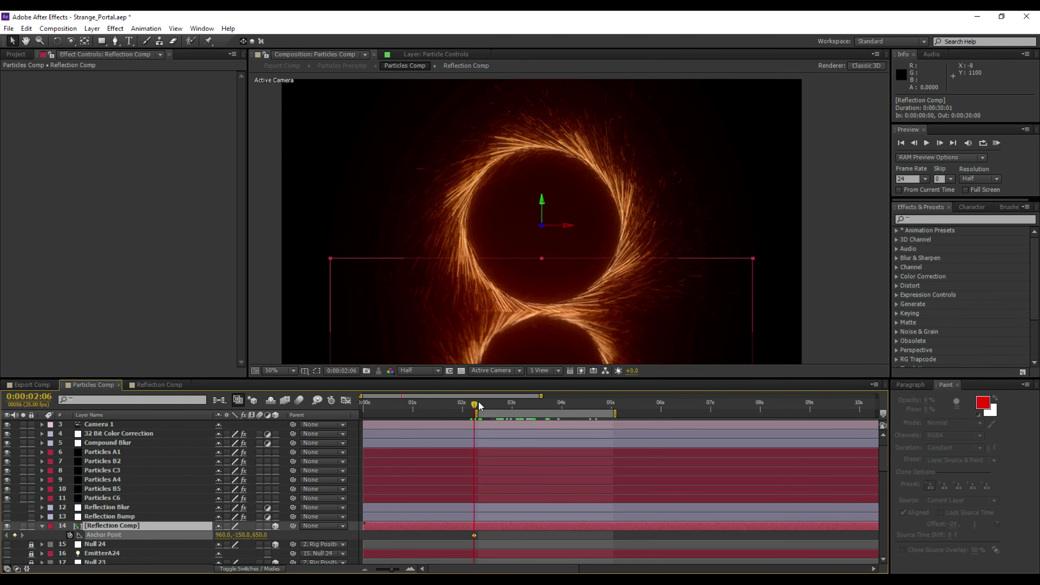
{"action": "left_click_drag", "start_coordinate": [477, 409], "coordinate": [524, 409]}
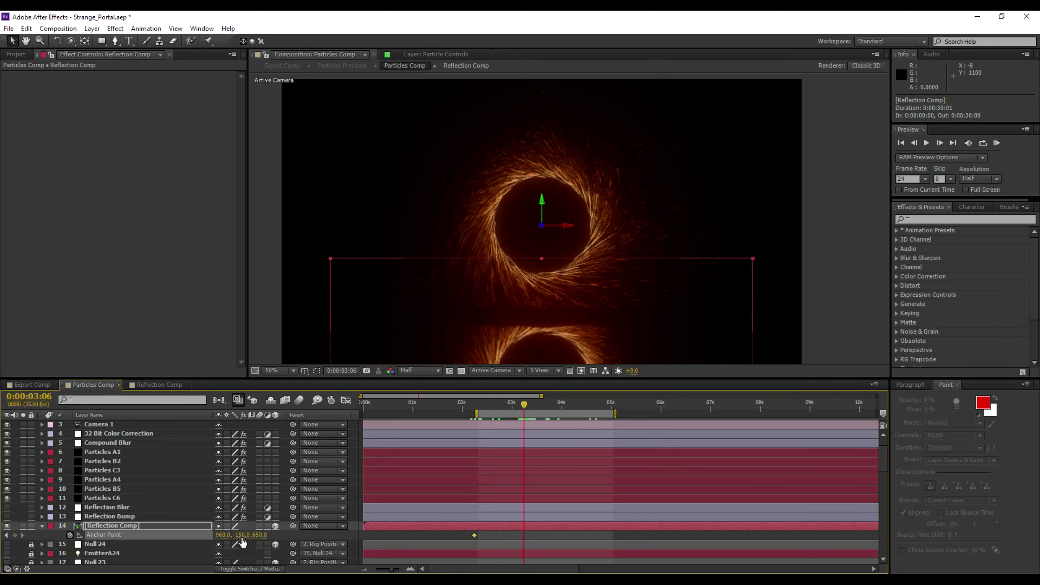
{"action": "left_click_drag", "start_coordinate": [224, 534], "coordinate": [293, 531]}
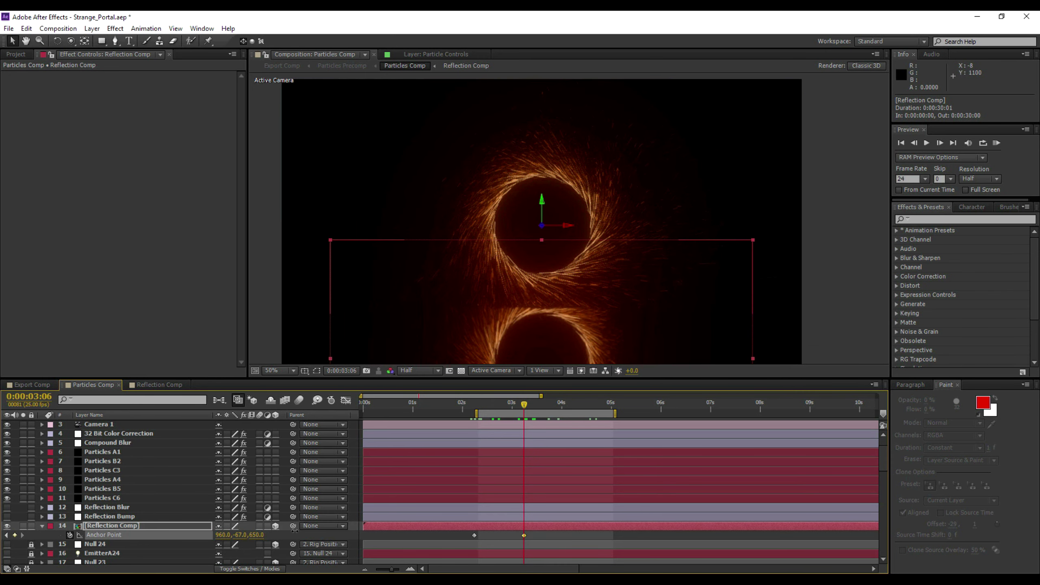
Step: Set the Reflection Comp layer's Anchor Point Y value to 88 at 0:00:04:03
{"action": "left_click", "coordinate": [568, 406]}
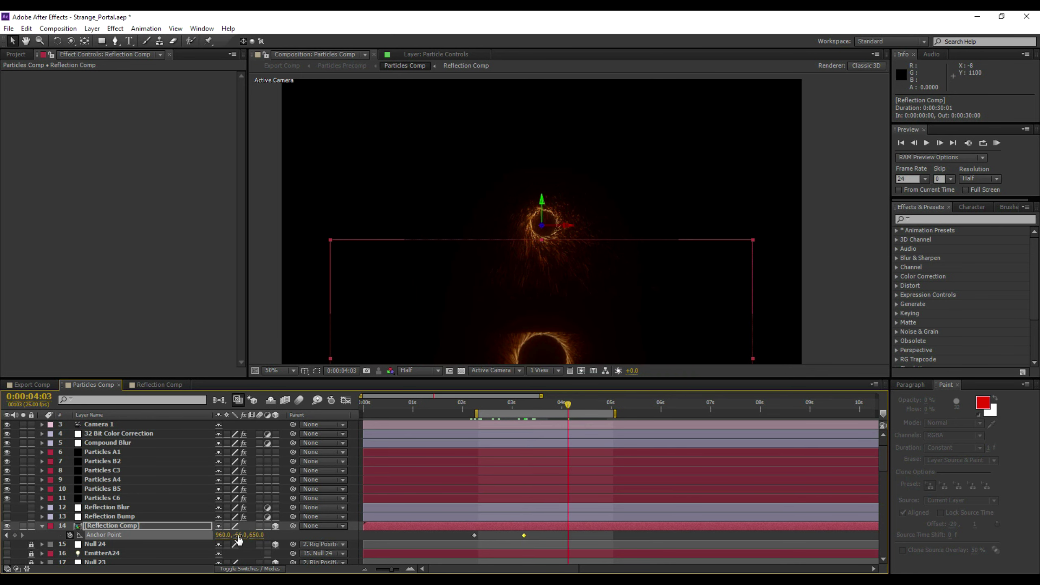
{"action": "left_click_drag", "start_coordinate": [260, 535], "coordinate": [324, 534]}
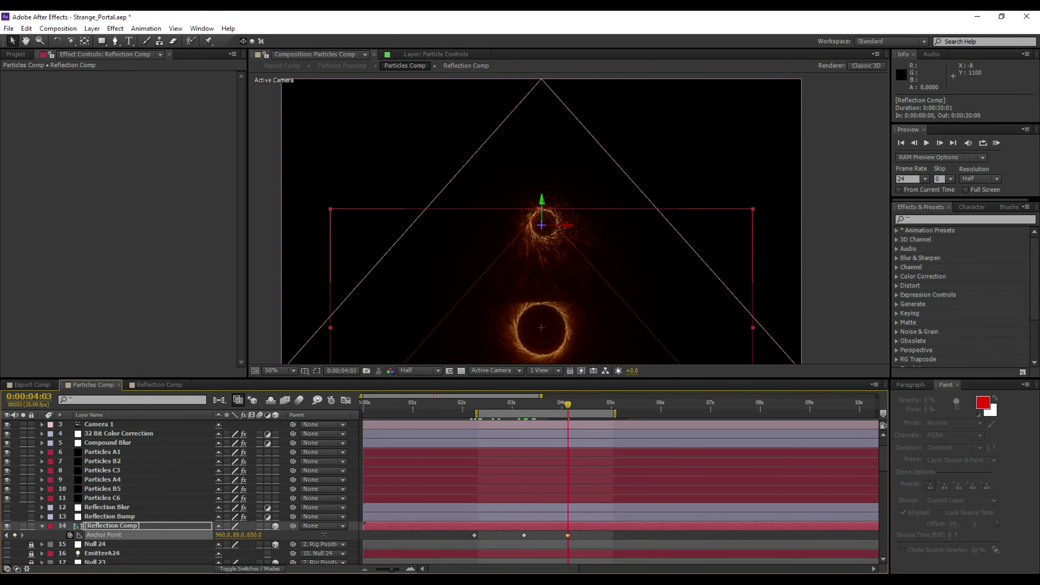
{"action": "left_click_drag", "start_coordinate": [526, 410], "coordinate": [569, 410]}
Step: Lower the Scale of Reflection_Asset.mov layer 6 at 0:00:08:17 in Reflection Comp and recheck Particles Comp at 0:00:04:03
{"action": "left_click", "coordinate": [155, 385]}
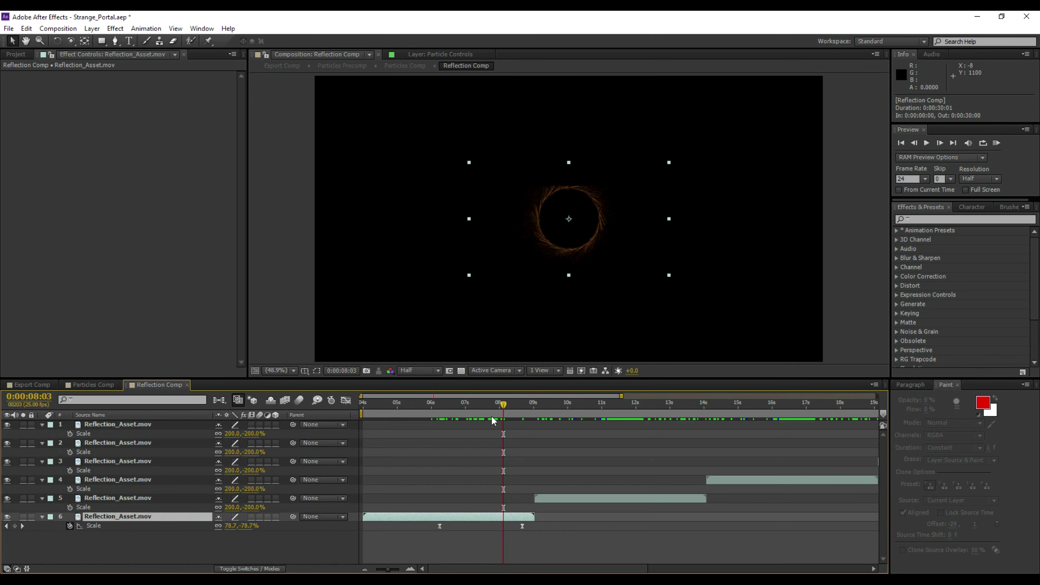
{"action": "left_click", "coordinate": [522, 403]}
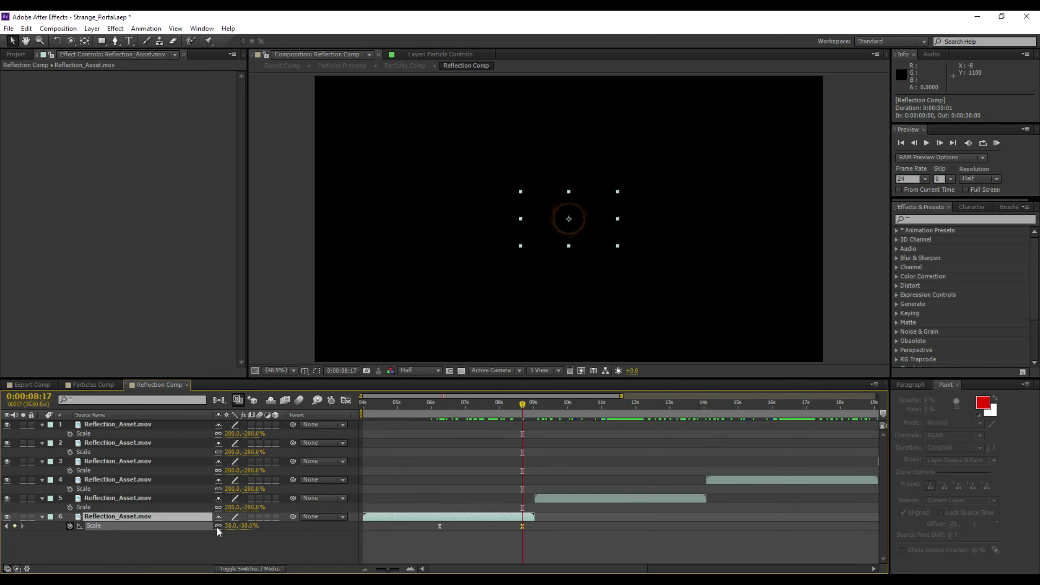
{"action": "left_click", "coordinate": [103, 385]}
{"action": "left_click", "coordinate": [566, 404]}
{"action": "left_click", "coordinate": [567, 405]}
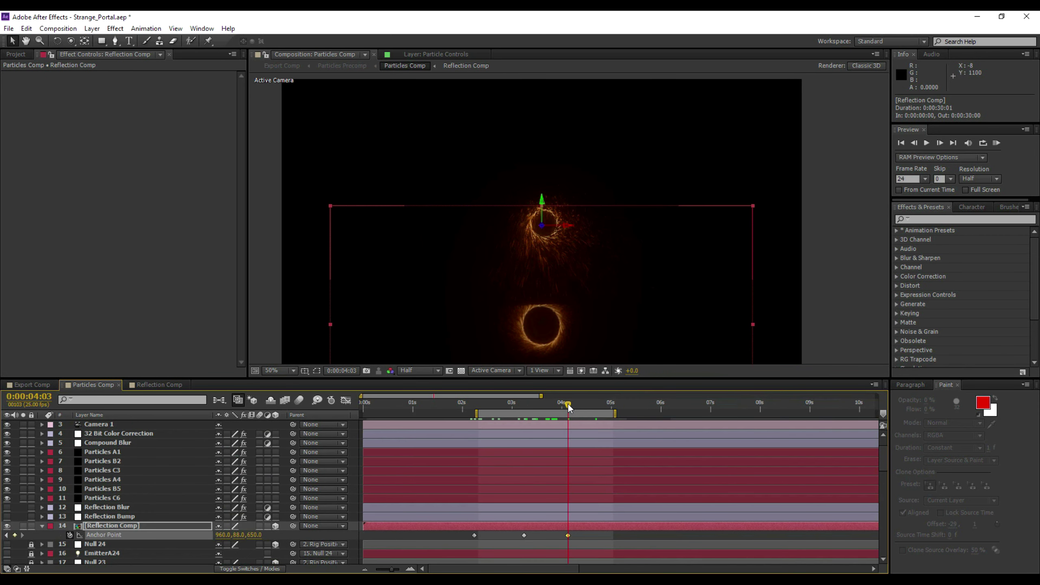
Step: Set the Reflection Comp layer's Anchor Point Y to 106 at 0:00:04:03 and 156 at 0:00:04:17
{"action": "left_click_drag", "start_coordinate": [237, 534], "coordinate": [253, 532]}
{"action": "left_click", "coordinate": [593, 405]}
{"action": "left_click_drag", "start_coordinate": [596, 404], "coordinate": [597, 406]}
{"action": "scroll", "coordinate": [595, 451], "scroll_direction": "up", "scroll_amount": 1}
{"action": "scroll", "coordinate": [637, 494], "scroll_direction": "down", "scroll_amount": 2}
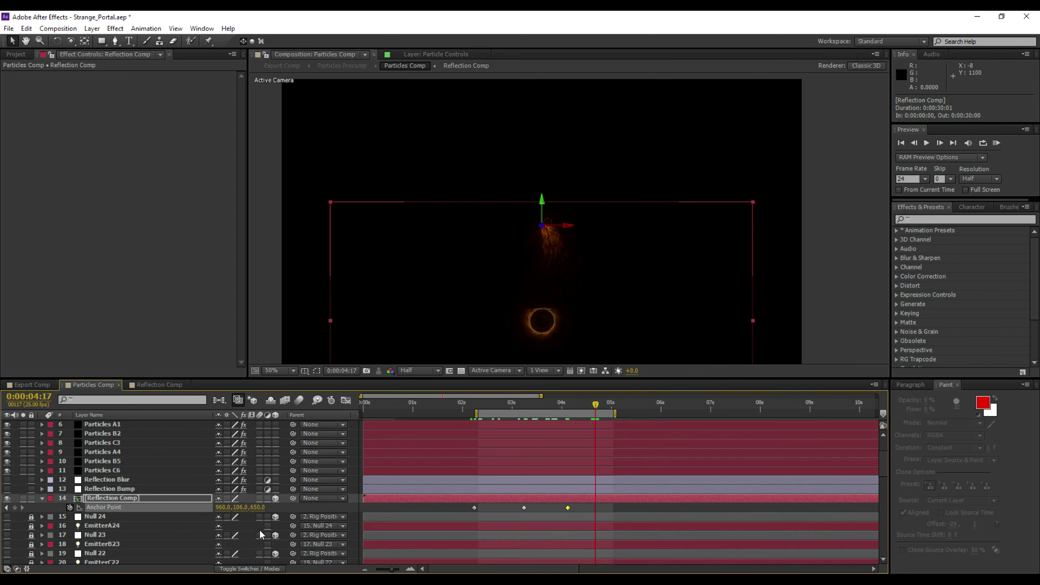
{"action": "left_click_drag", "start_coordinate": [252, 507], "coordinate": [270, 507]}
{"action": "left_click", "coordinate": [478, 405]}
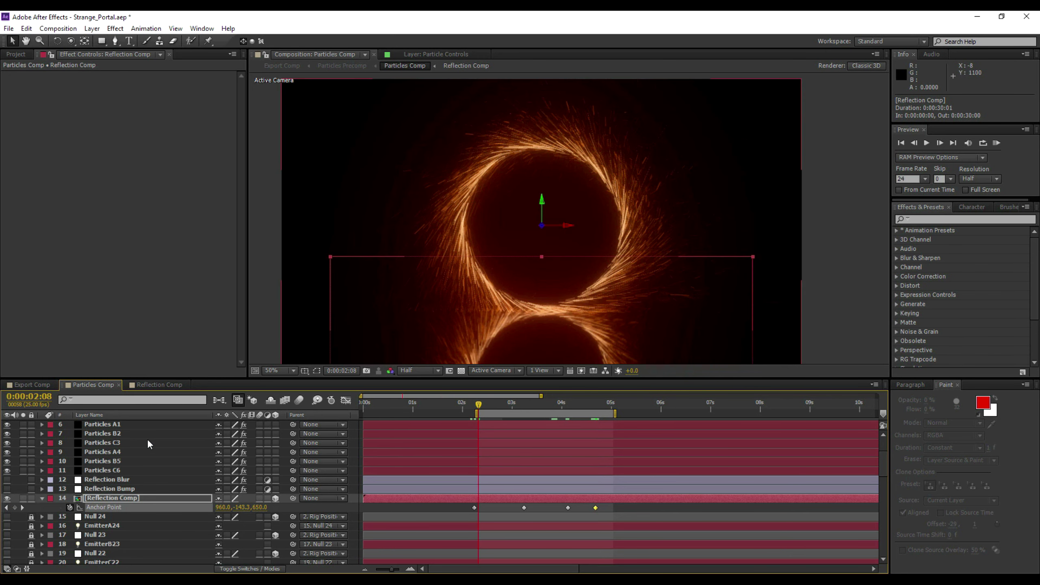
Step: Keyframe Reflection Roughness on Particle Controls at 0:00:02:08 and set it to 100 at 0:00:04:17
{"action": "scroll", "coordinate": [146, 439], "scroll_direction": "up", "scroll_amount": 3}
{"action": "left_click", "coordinate": [111, 426]}
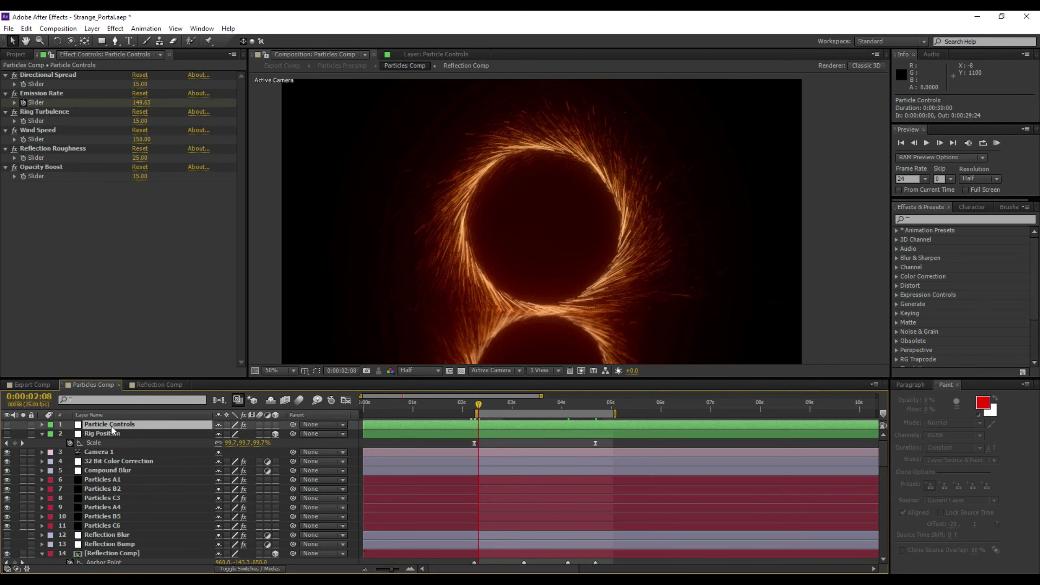
{"action": "left_click", "coordinate": [25, 149]}
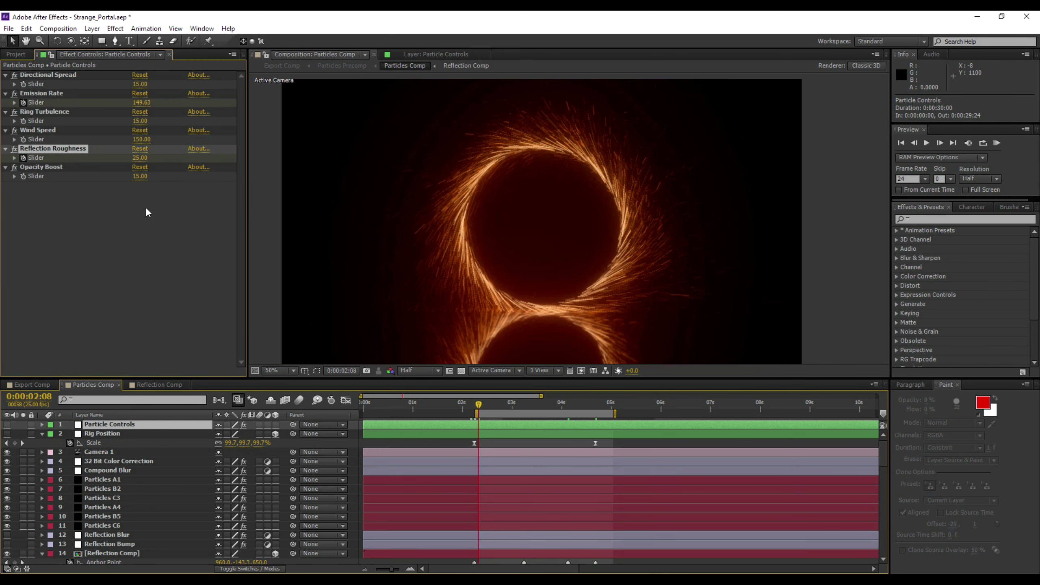
{"action": "left_click", "coordinate": [596, 409]}
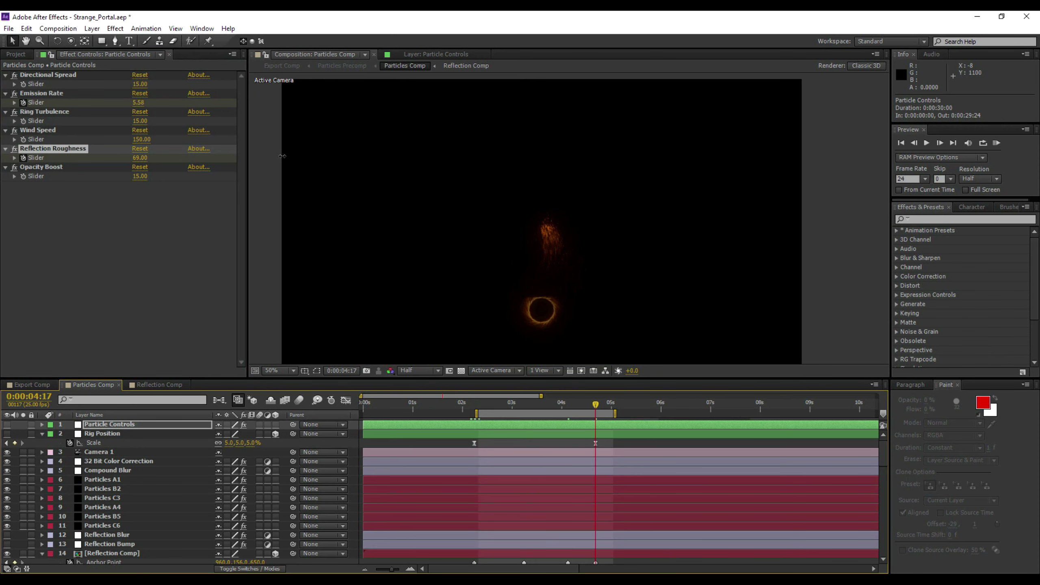
{"action": "left_click", "coordinate": [117, 159]}
{"action": "left_click", "coordinate": [140, 158]}
{"action": "type", "text": "1"}
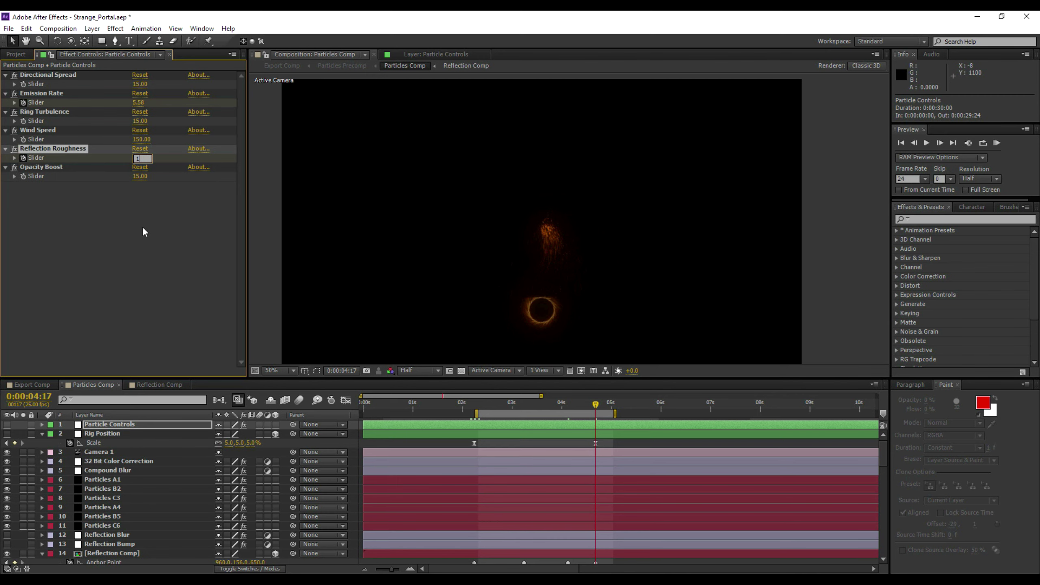
{"action": "left_click", "coordinate": [143, 237]}
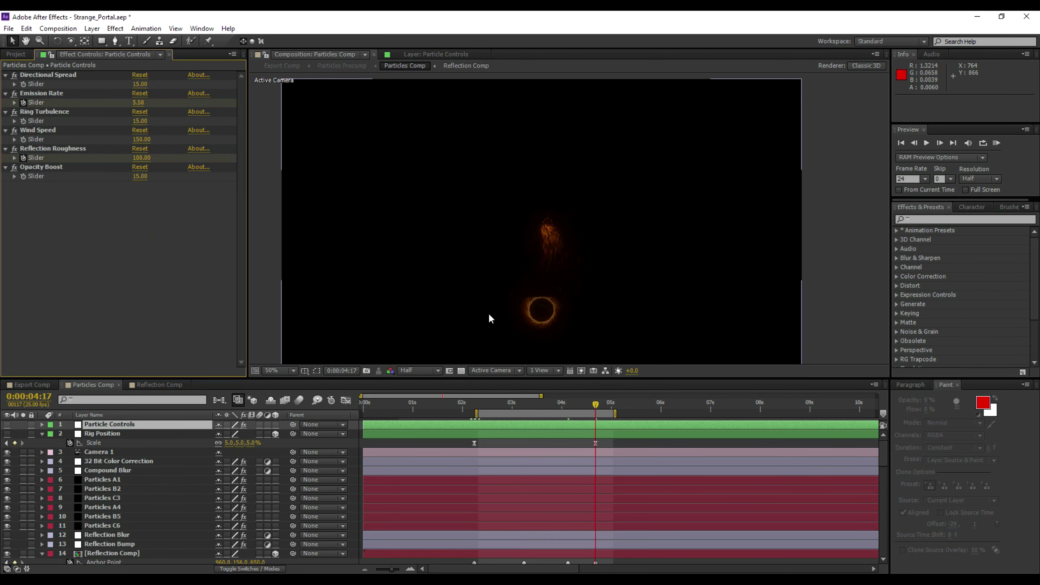
Step: Make the Reflection Blur and Reflection Bump layers visible and inspect the reflection ring's upper edge in Reflection Comp
{"action": "scroll", "coordinate": [104, 533], "scroll_direction": "down", "scroll_amount": 1}
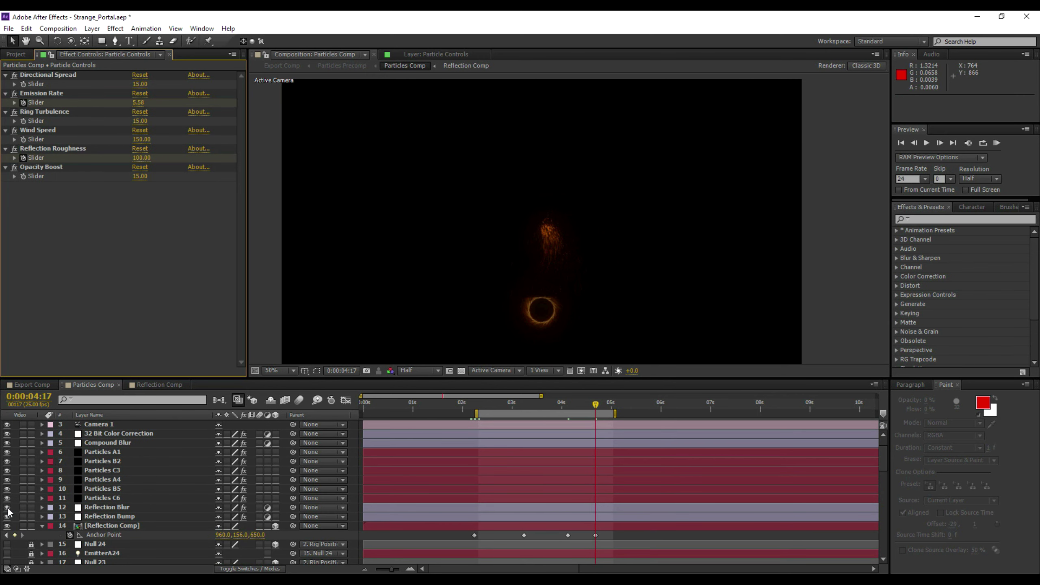
{"action": "left_click", "coordinate": [479, 405]}
{"action": "double_click", "coordinate": [515, 293]}
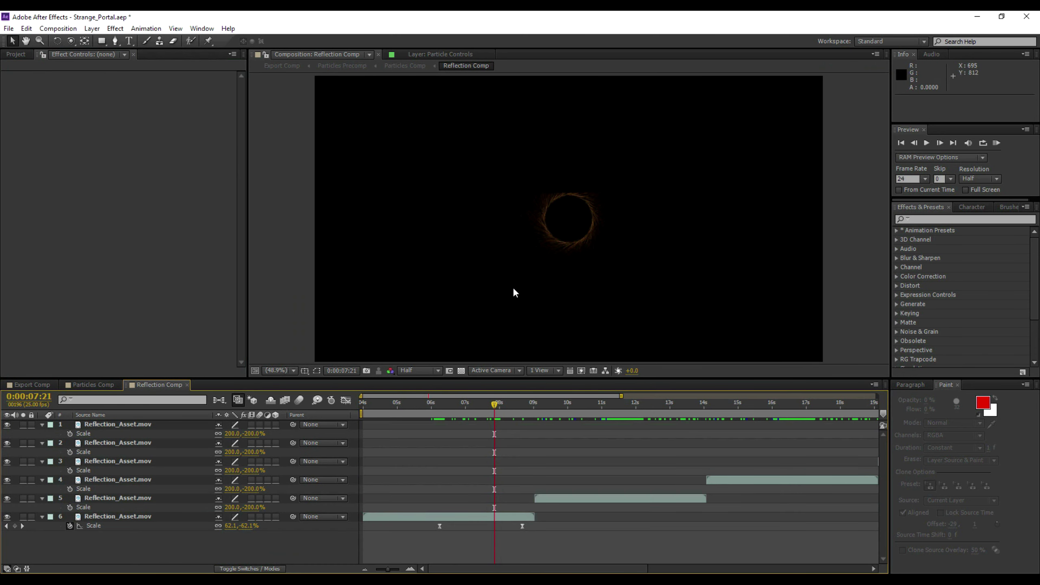
{"action": "scroll", "coordinate": [589, 181], "scroll_direction": "up", "scroll_amount": 3}
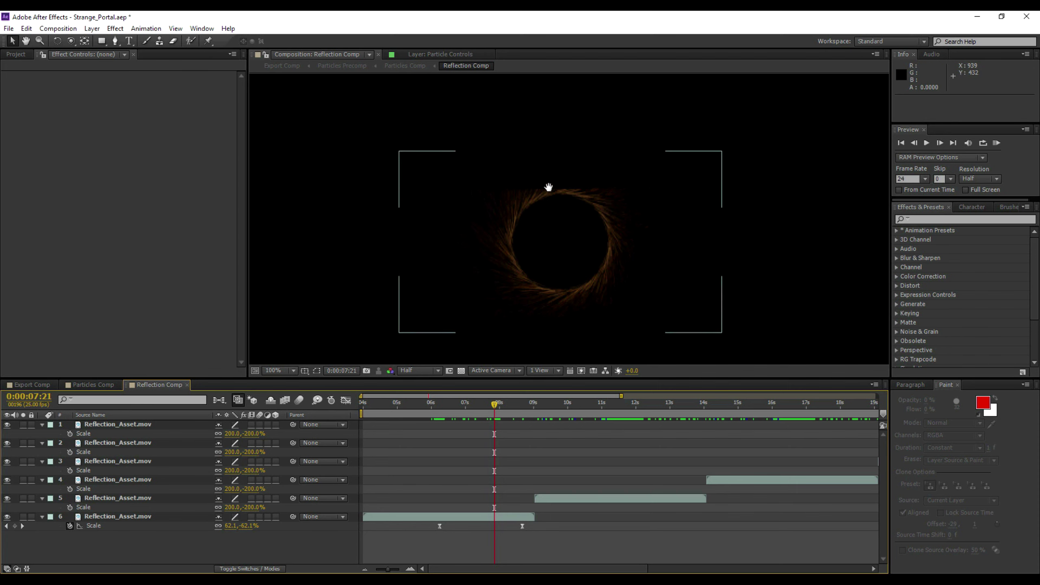
{"action": "key", "text": "period"}
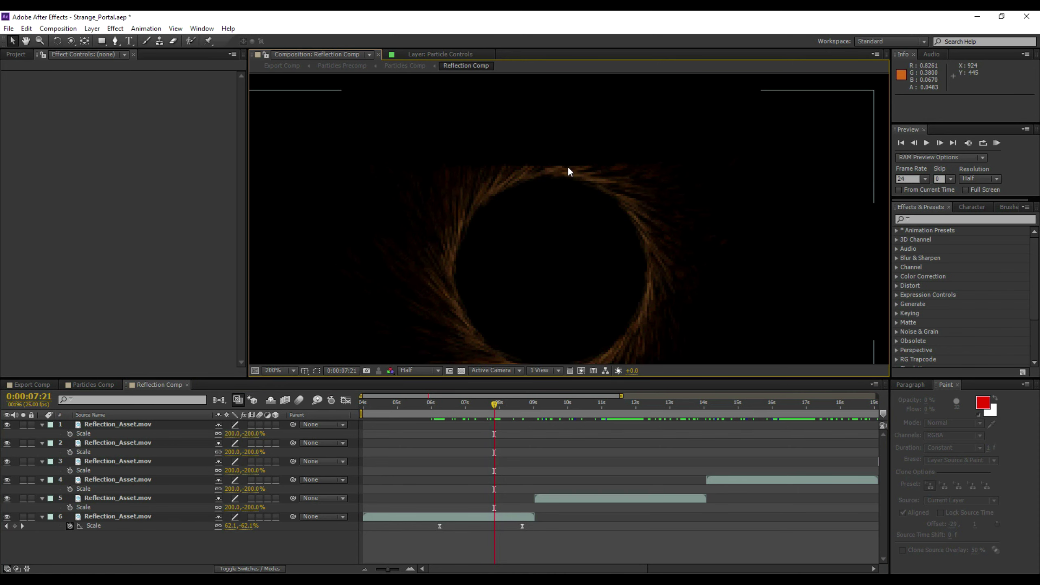
{"action": "scroll", "coordinate": [567, 169], "scroll_direction": "down", "scroll_amount": 2}
Step: Draw a rectangular mask about 1976 by 899 px over the ring's upper part on Reflection_Asset.mov layer 6 and set it to Subtract
{"action": "left_click", "coordinate": [489, 515]}
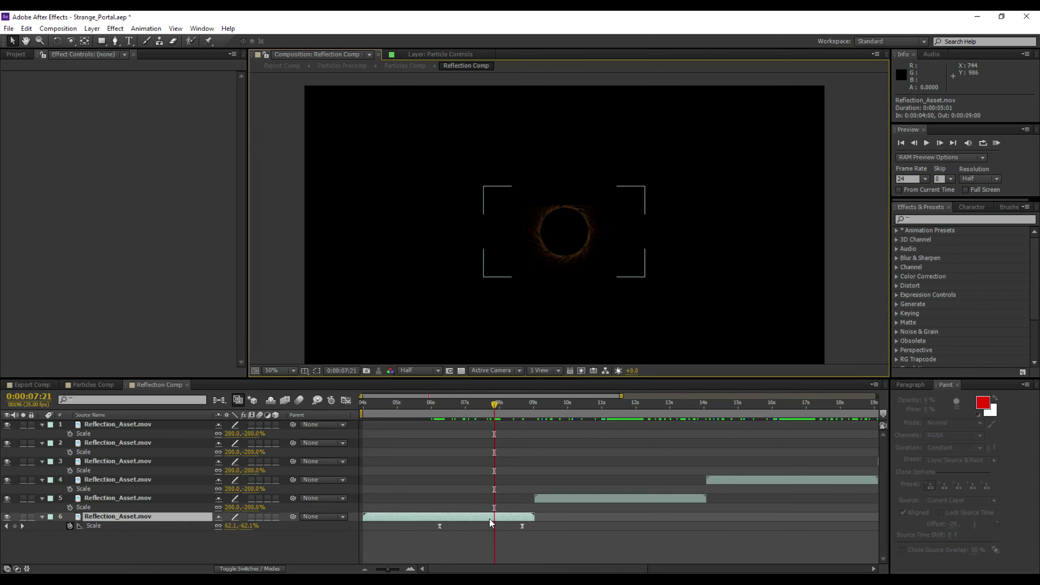
{"action": "left_click", "coordinate": [104, 39]}
{"action": "left_click_drag", "start_coordinate": [513, 182], "coordinate": [510, 201]}
{"action": "left_click_drag", "start_coordinate": [383, 91], "coordinate": [715, 242]}
{"action": "left_click", "coordinate": [228, 534]}
{"action": "left_click", "coordinate": [232, 481]}
Step: Set Mask 1's feather to 138 pixels and check the faded ring with the mask outline hidden
{"action": "key", "text": "f"}
{"action": "left_click_drag", "start_coordinate": [228, 534], "coordinate": [295, 529]}
{"action": "left_click", "coordinate": [316, 371]}
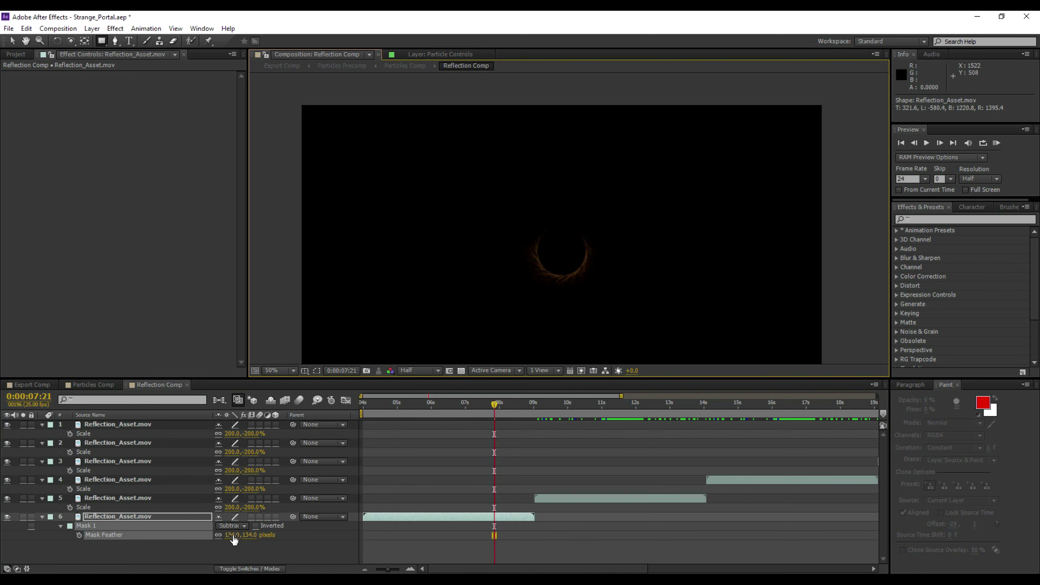
{"action": "left_click_drag", "start_coordinate": [219, 535], "coordinate": [226, 534]}
{"action": "left_click", "coordinate": [316, 371]}
{"action": "left_click", "coordinate": [6, 41]}
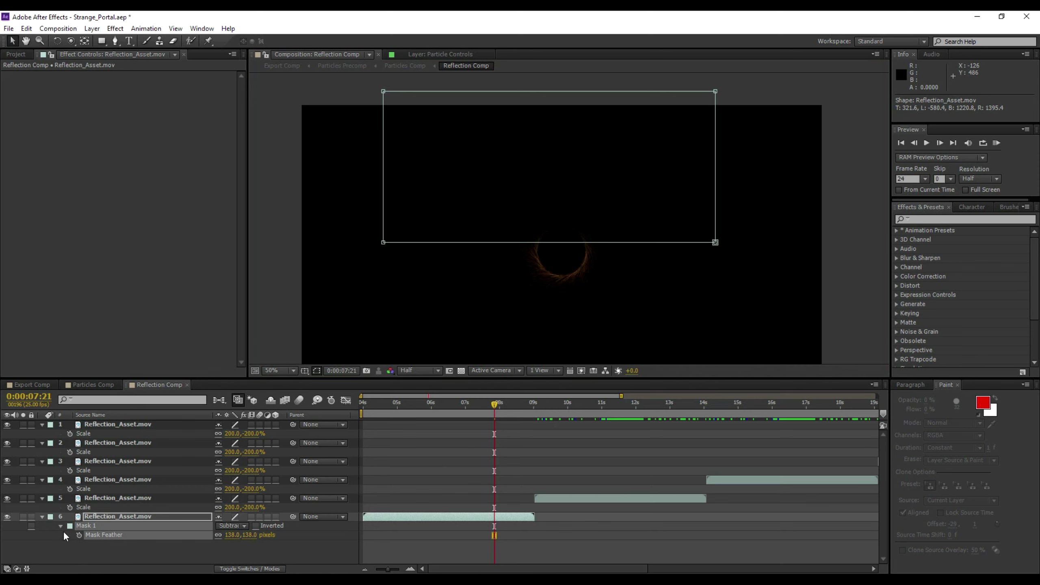
Step: Keyframe Mask 1's path at 0:00:07:21 and move the mask's lower edge above the large ring at 0:00:04:05
{"action": "left_click", "coordinate": [42, 516]}
{"action": "left_click", "coordinate": [41, 517]}
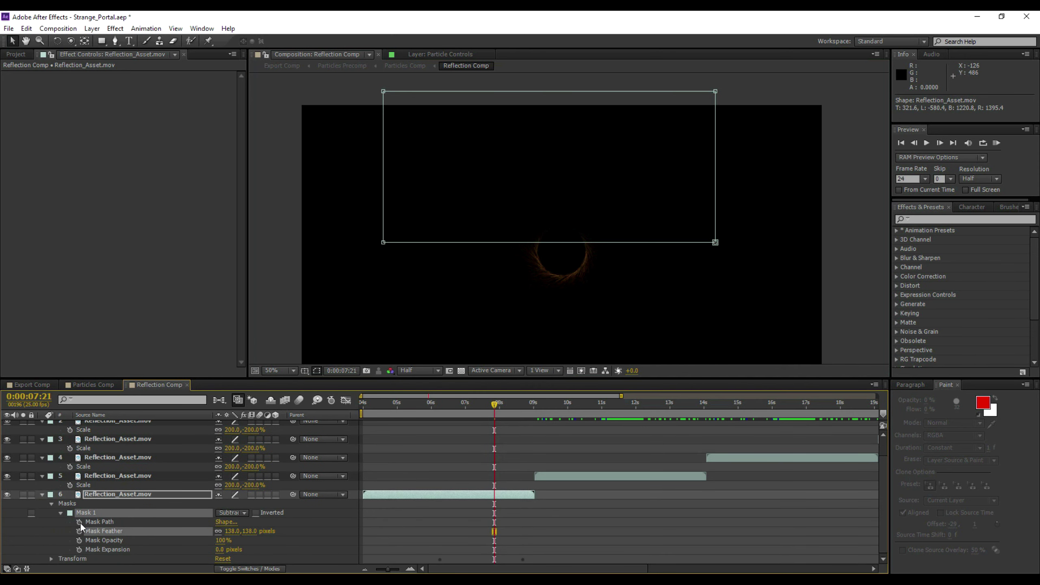
{"action": "left_click", "coordinate": [79, 522]}
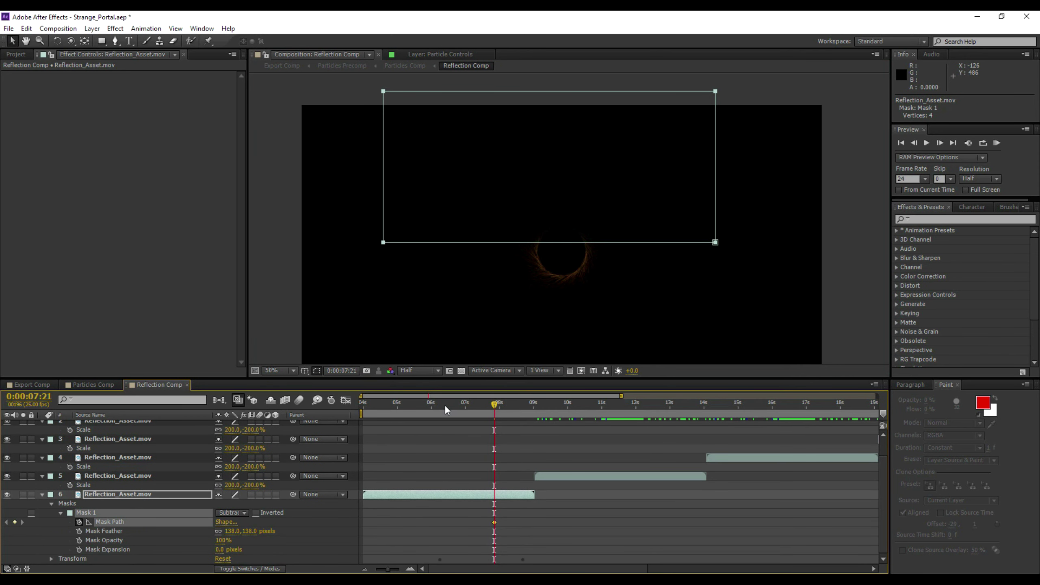
{"action": "left_click", "coordinate": [371, 406]}
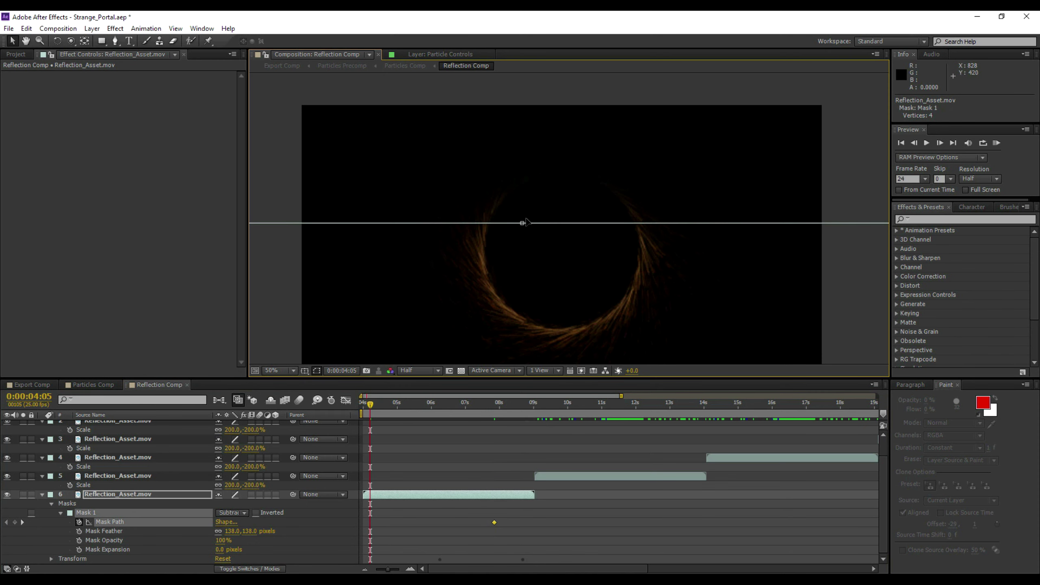
{"action": "left_click_drag", "start_coordinate": [522, 223], "coordinate": [531, 102]}
Step: Stretch Mask 1's height to 102.5% by lowering its bottom edge at 0:00:07:21 and set its feather to 185 pixels
{"action": "left_click_drag", "start_coordinate": [372, 405], "coordinate": [494, 406]}
{"action": "double_click", "coordinate": [576, 244]}
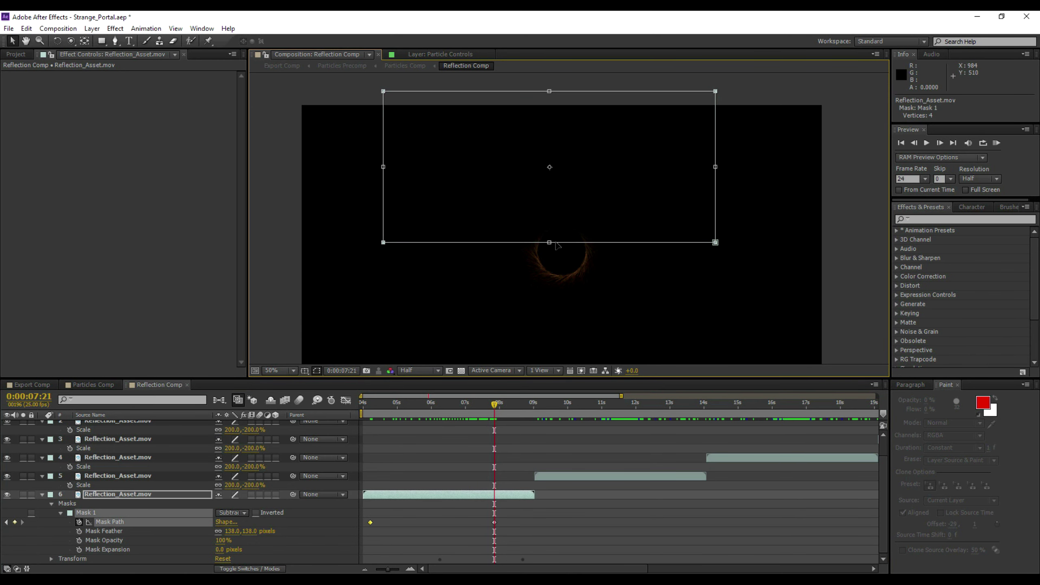
{"action": "left_click_drag", "start_coordinate": [549, 242], "coordinate": [550, 246]}
{"action": "left_click_drag", "start_coordinate": [230, 532], "coordinate": [252, 530]}
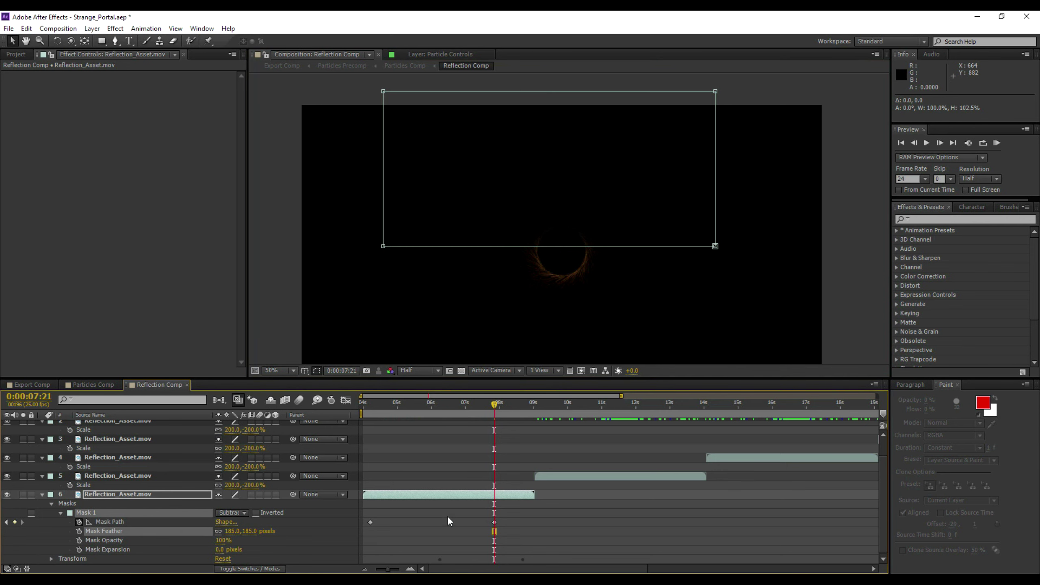
{"action": "left_click", "coordinate": [449, 518]}
Step: Examine the masked reflection in Particles Comp at 0:00:03:21 with the preview exposure temporarily raised to +3.7
{"action": "left_click", "coordinate": [101, 386]}
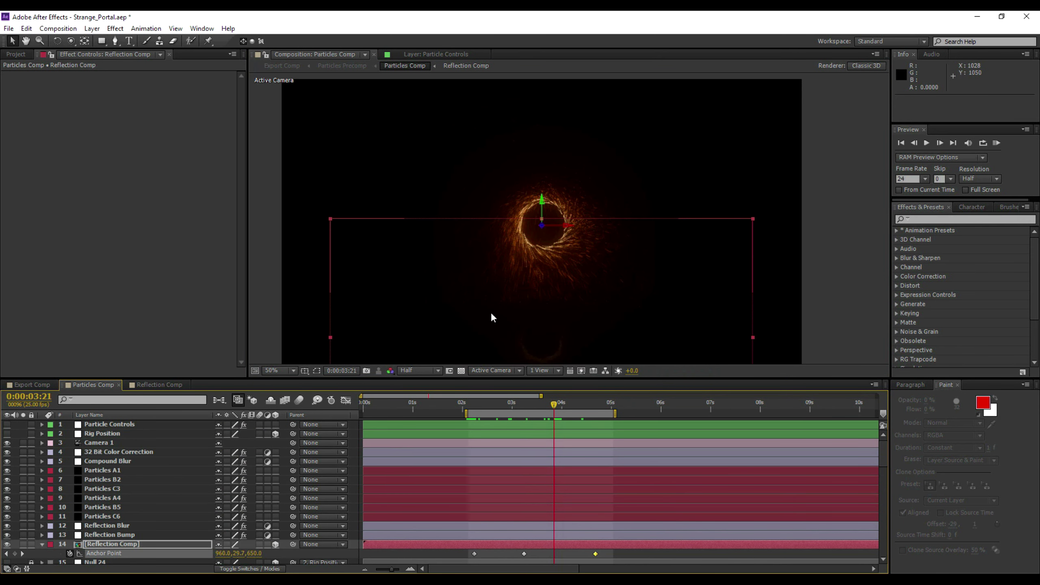
{"action": "scroll", "coordinate": [614, 196], "scroll_direction": "up", "scroll_amount": 2}
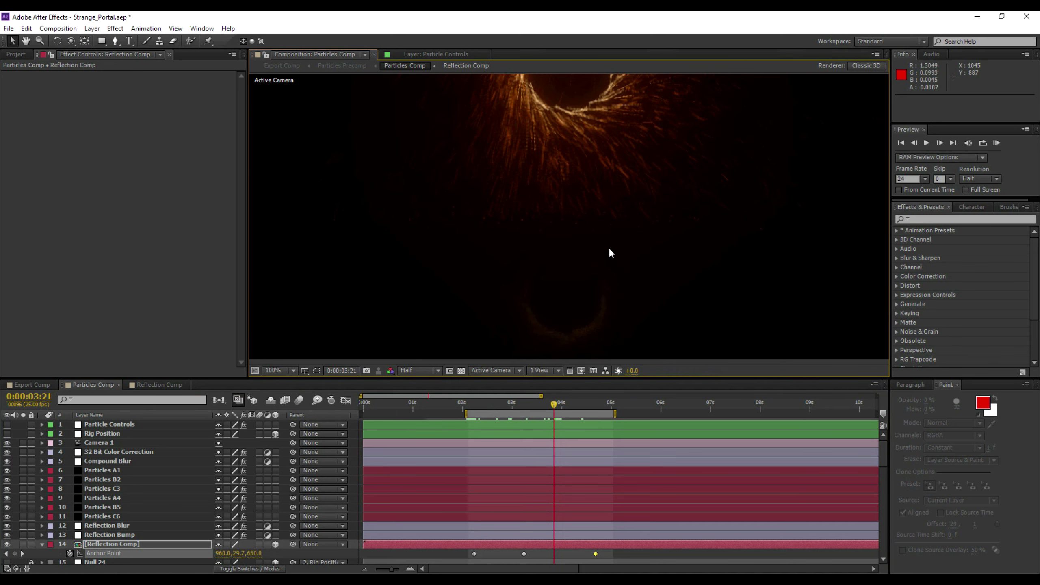
{"action": "scroll", "coordinate": [608, 246], "scroll_direction": "down", "scroll_amount": 2}
{"action": "left_click_drag", "start_coordinate": [633, 370], "coordinate": [580, 280]}
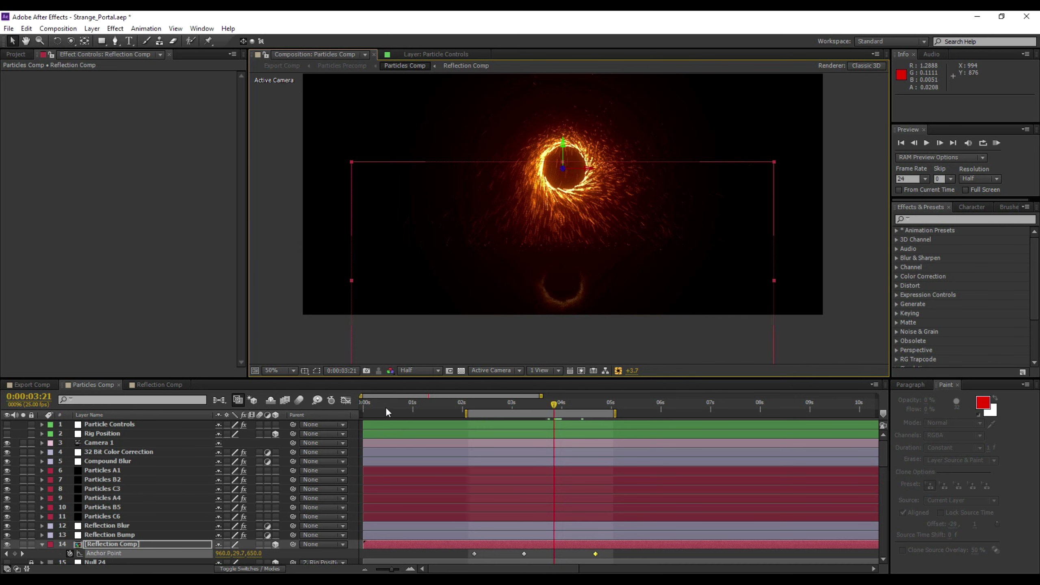
{"action": "left_click", "coordinate": [421, 408]}
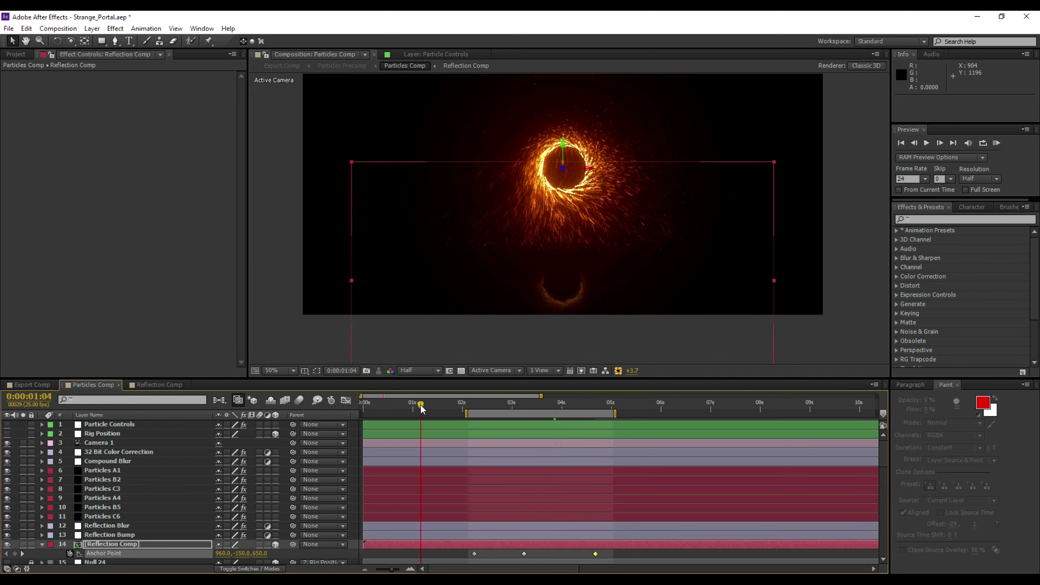
{"action": "left_click", "coordinate": [618, 370]}
Step: Check the portal and its reflection in Particles Comp at 0:00:01:00, 0:00:01:07 and 0:00:03:11
{"action": "left_click", "coordinate": [403, 405]}
{"action": "left_click", "coordinate": [413, 407]}
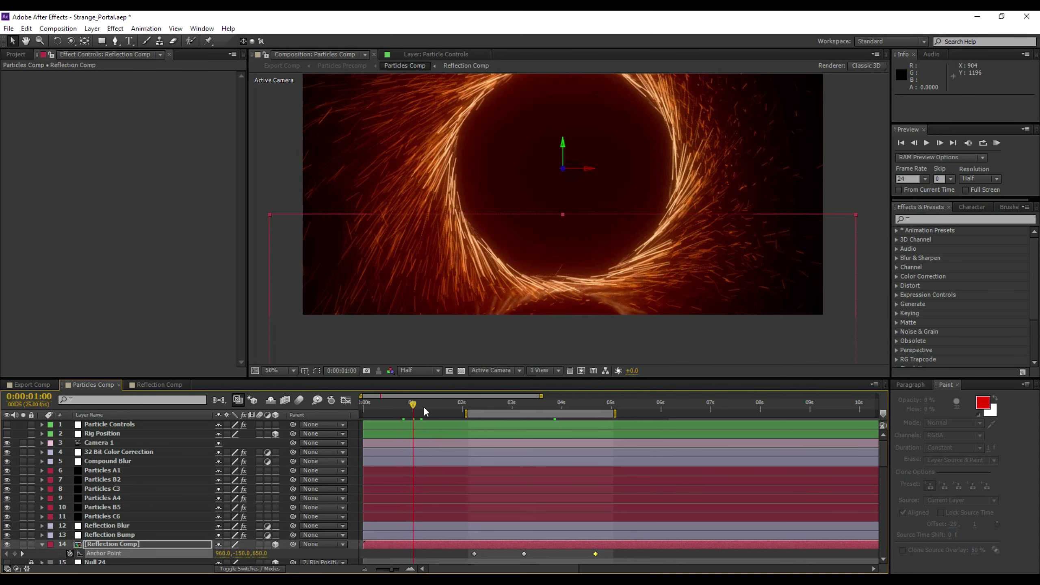
{"action": "left_click", "coordinate": [426, 407]}
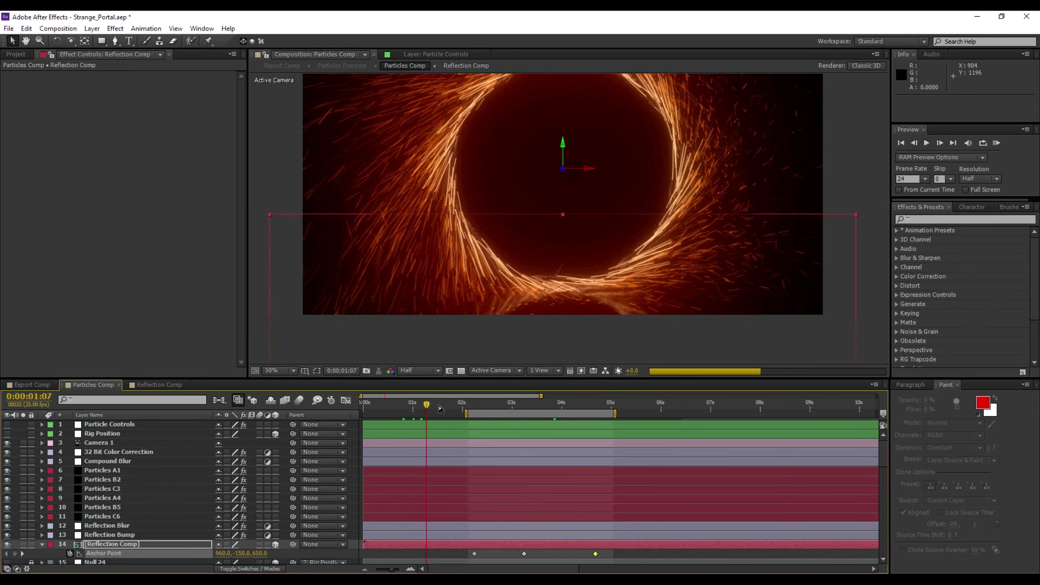
{"action": "left_click", "coordinate": [534, 407]}
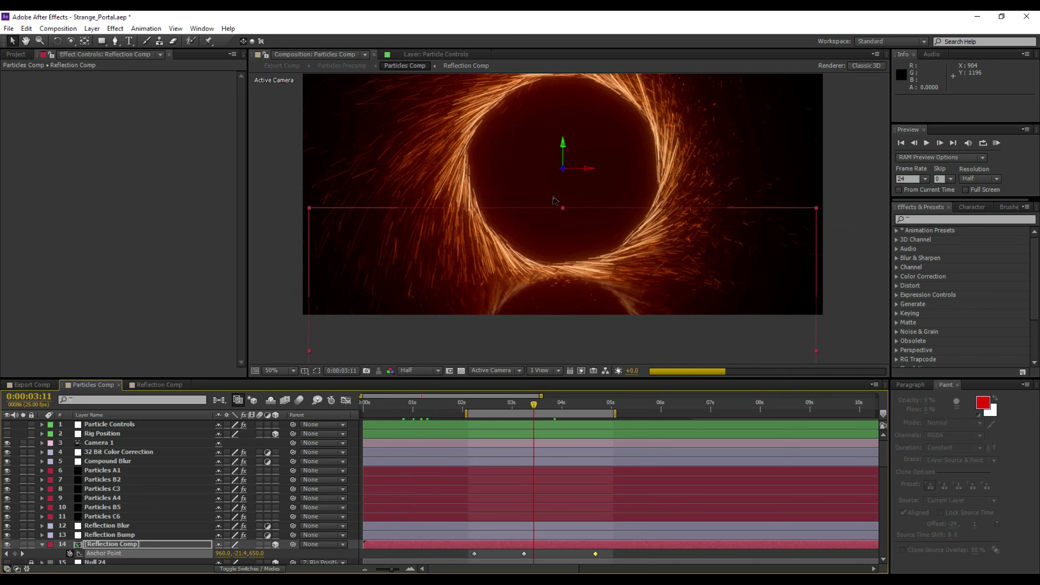
Step: Compare the reflection below the closing portal at 0:00:03:11 in Export Comp and Particles Comp
{"action": "left_click", "coordinate": [27, 385]}
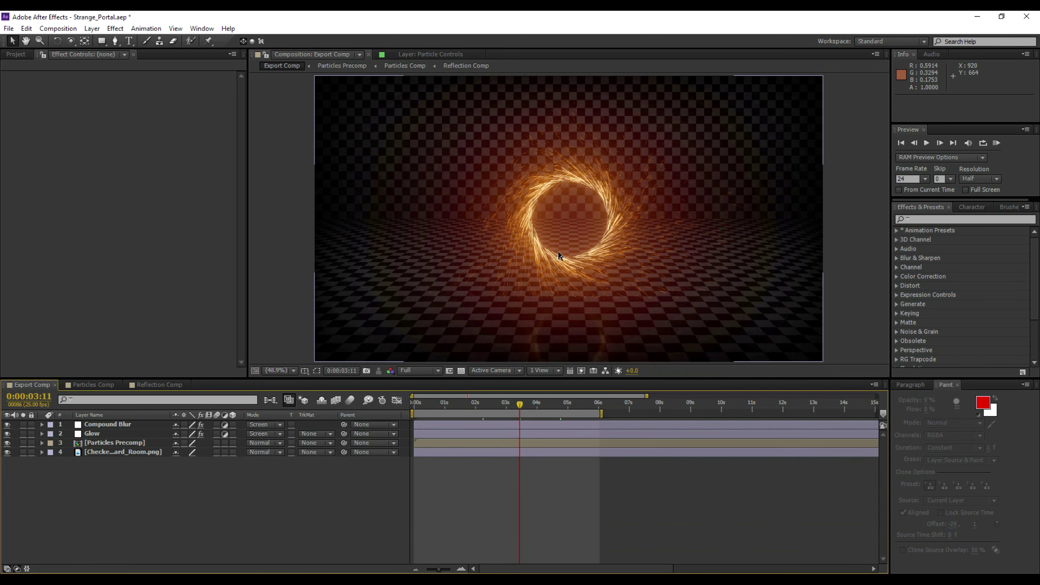
{"action": "left_click_drag", "start_coordinate": [583, 293], "coordinate": [572, 318]}
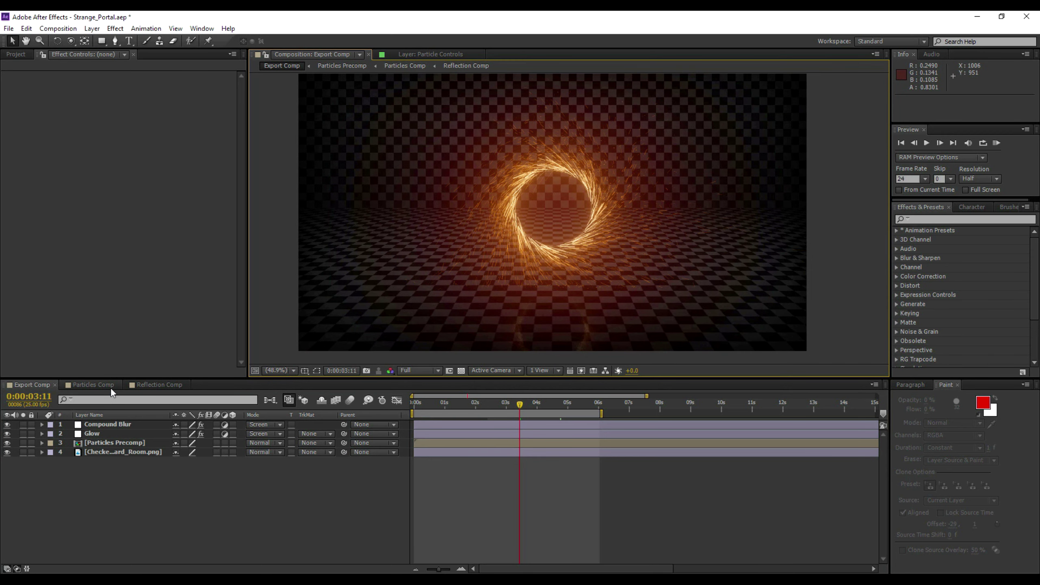
{"action": "left_click", "coordinate": [143, 387]}
{"action": "left_click", "coordinate": [96, 387]}
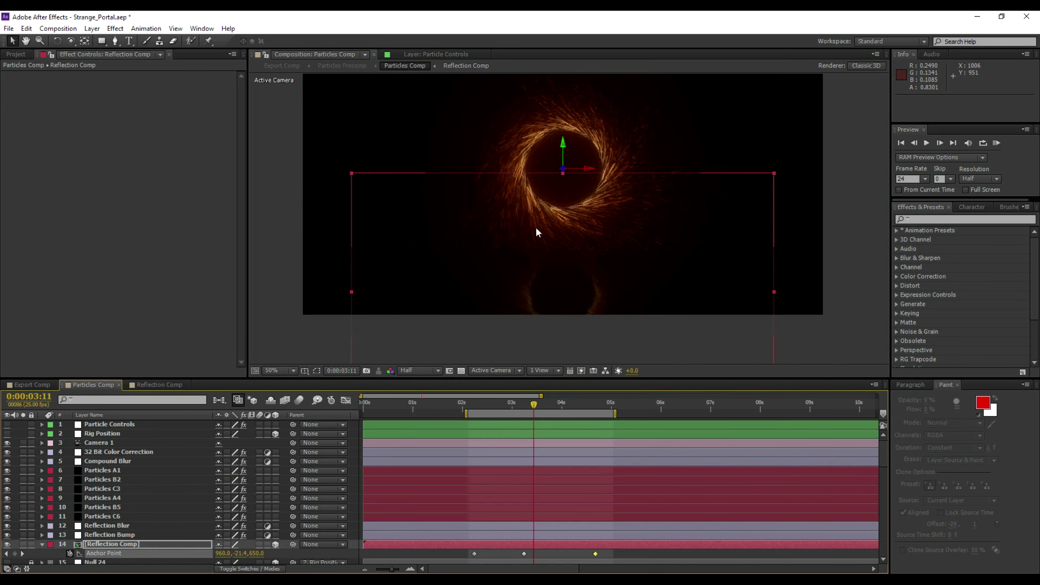
{"action": "left_click_drag", "start_coordinate": [608, 211], "coordinate": [581, 262]}
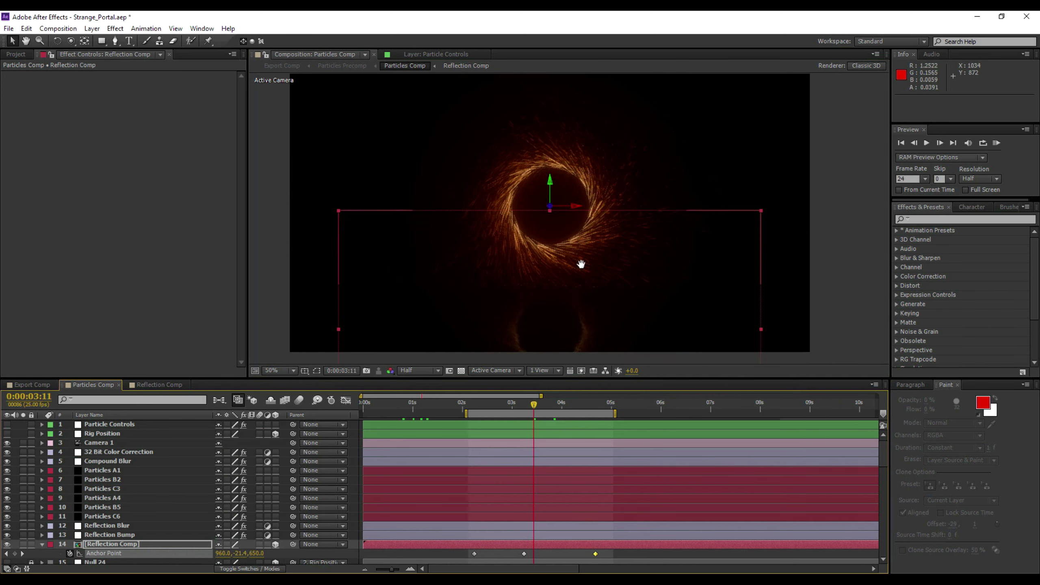
Step: Examine the closing portal's reflection in Particles Comp at 0:00:02:06 and 0:00:03:06, and in Reflection Comp at 0:00:06:24
{"action": "left_click", "coordinate": [293, 370]}
{"action": "left_click", "coordinate": [287, 390]}
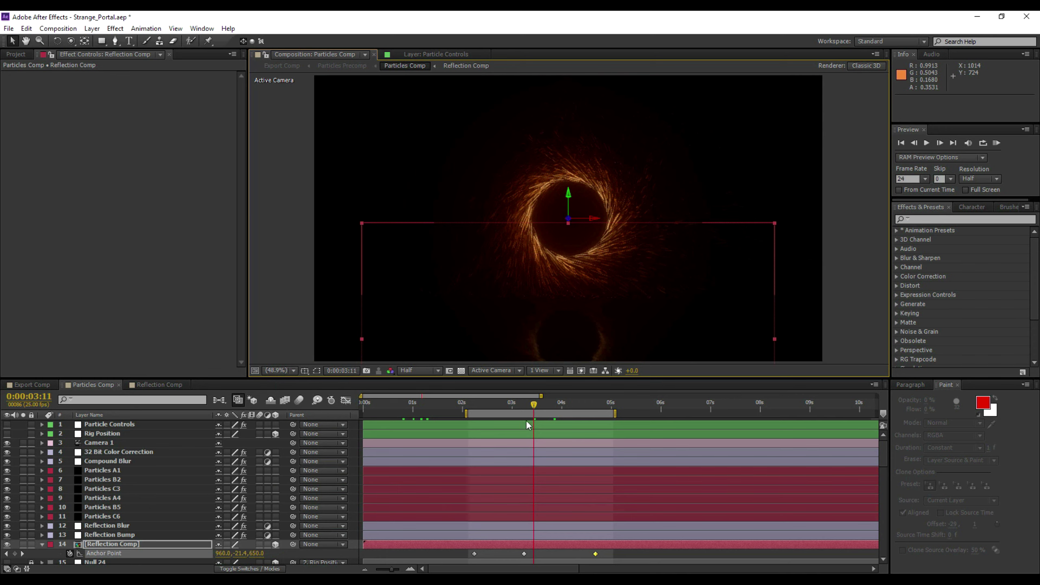
{"action": "left_click", "coordinate": [477, 404]}
{"action": "key", "text": "j"}
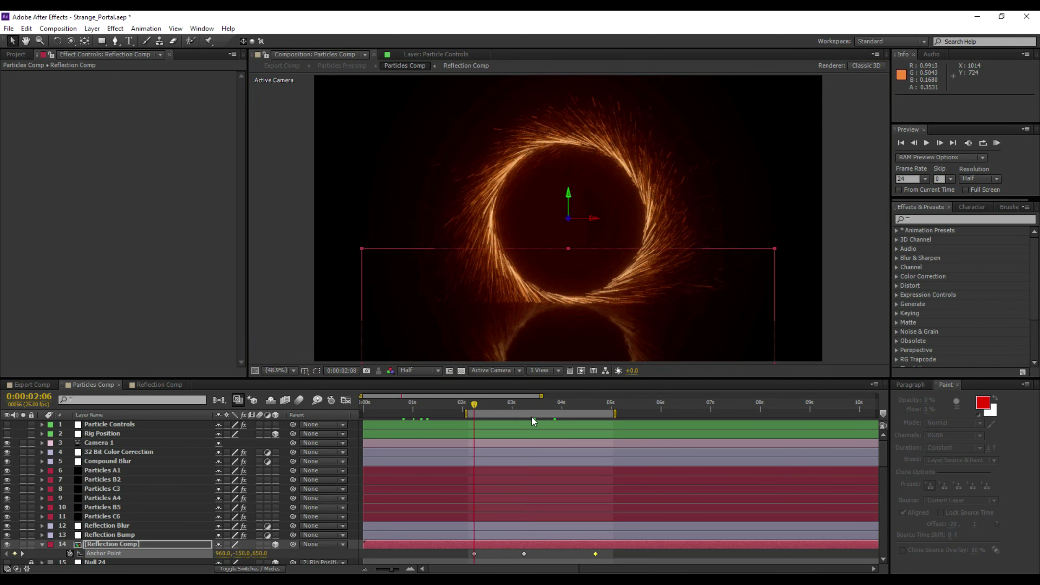
{"action": "key", "text": "k"}
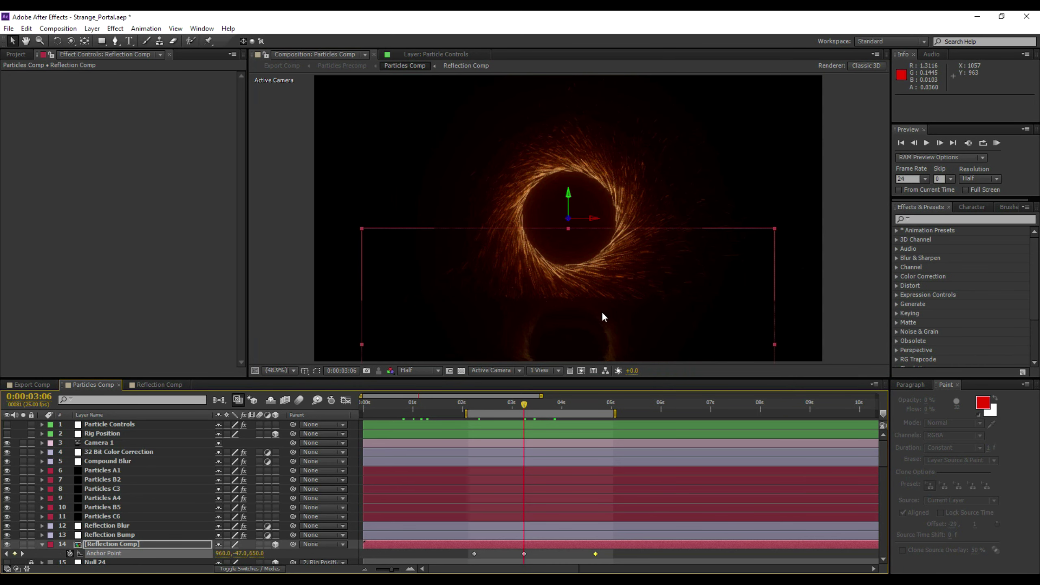
{"action": "left_click", "coordinate": [172, 384]}
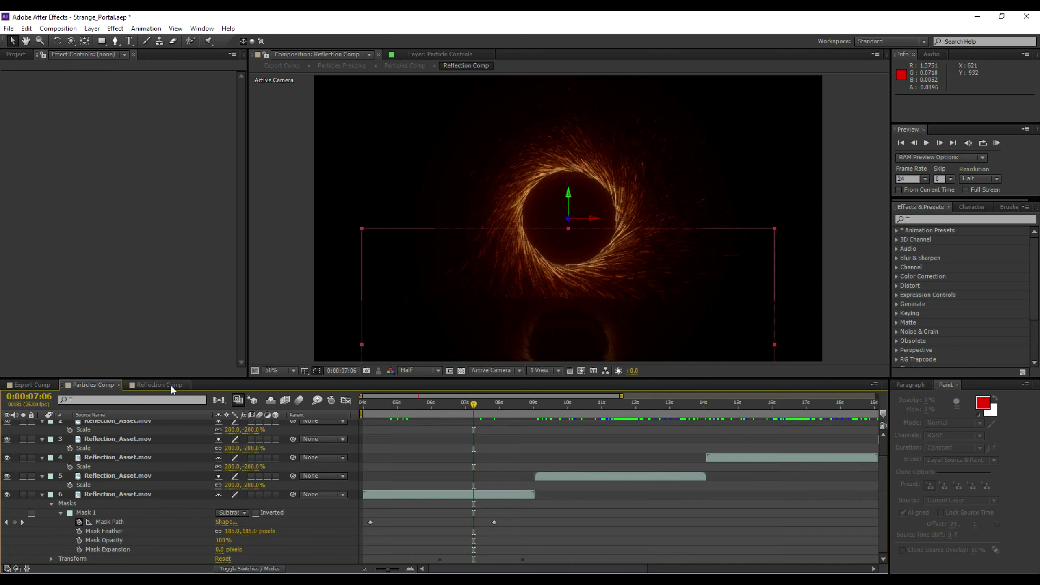
{"action": "mouse_move", "coordinate": [474, 406]}
{"action": "left_mouse_down"}
{"action": "mouse_move", "coordinate": [373, 404]}
{"action": "mouse_move", "coordinate": [490, 404]}
{"action": "mouse_move", "coordinate": [464, 403]}
{"action": "left_mouse_up"}
{"action": "left_click", "coordinate": [93, 384]}
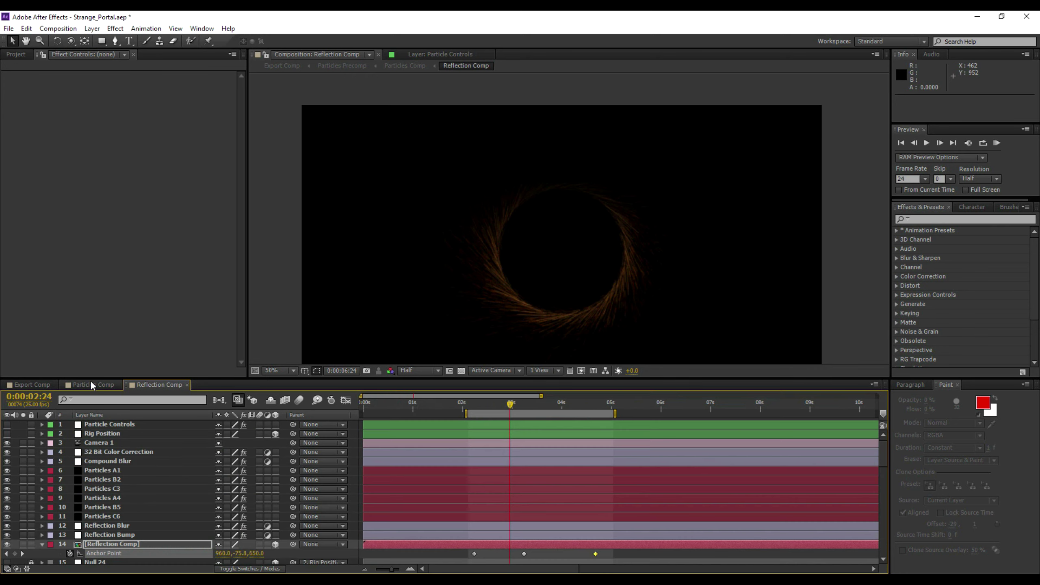
Step: Play a RAM preview of the Particles Comp work area beginning at 0:00:02:02 to review the closing portal and reflection
{"action": "left_click", "coordinate": [467, 405]}
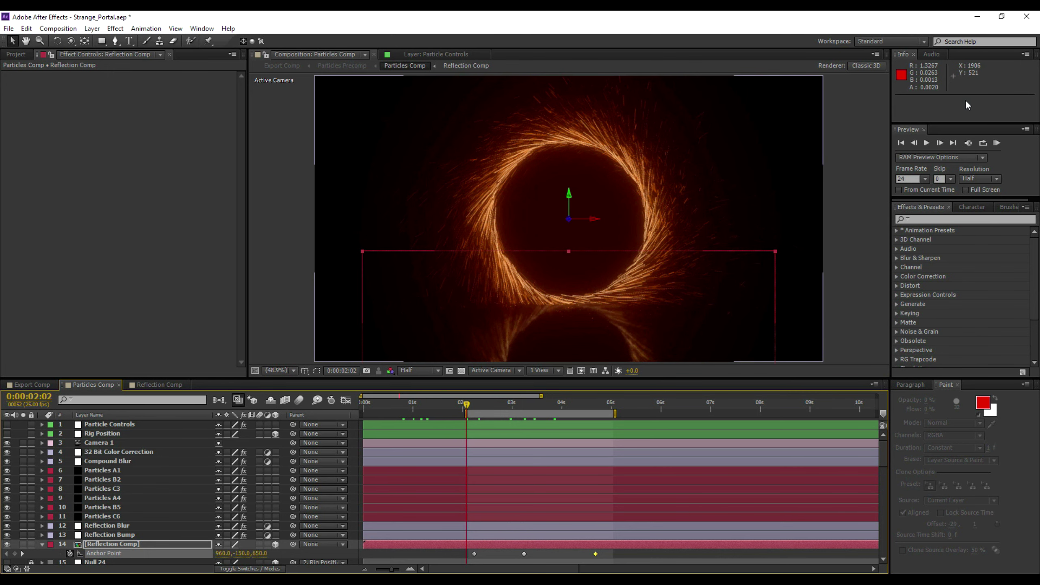
{"action": "left_click", "coordinate": [996, 143]}
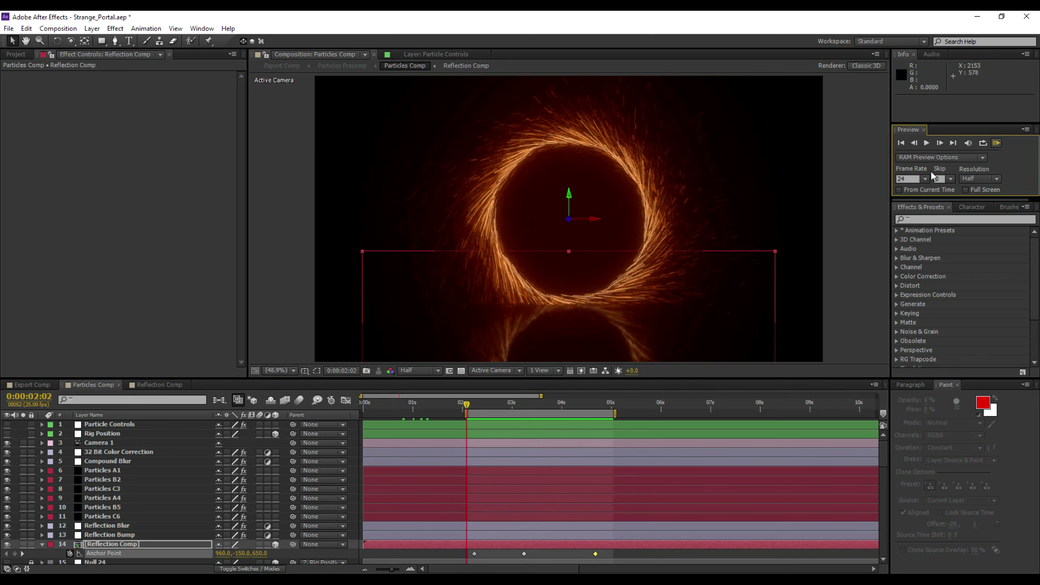
{"action": "left_click_drag", "start_coordinate": [473, 407], "coordinate": [517, 408]}
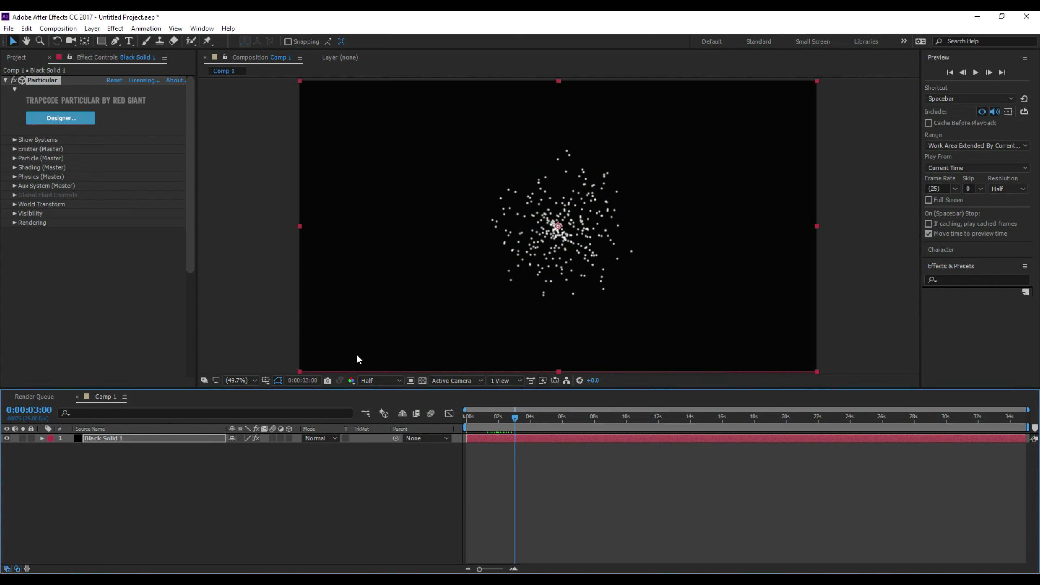
Step: In the After Effects CC 2017 project, inspect the Physics Model options in Particular's Physics (Master) settings for Black Solid 1
{"action": "left_click", "coordinate": [14, 177]}
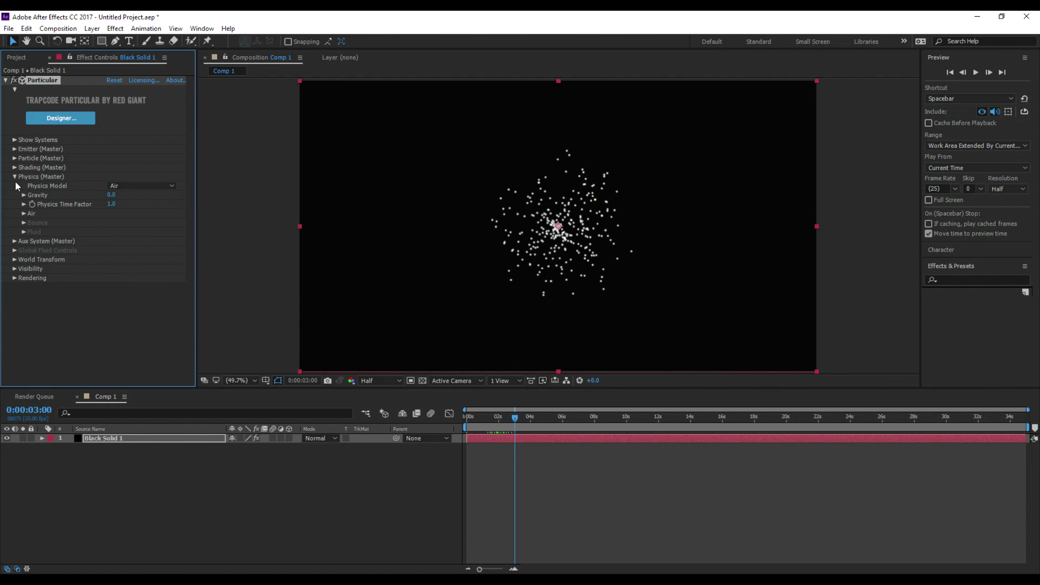
{"action": "left_click", "coordinate": [128, 183]}
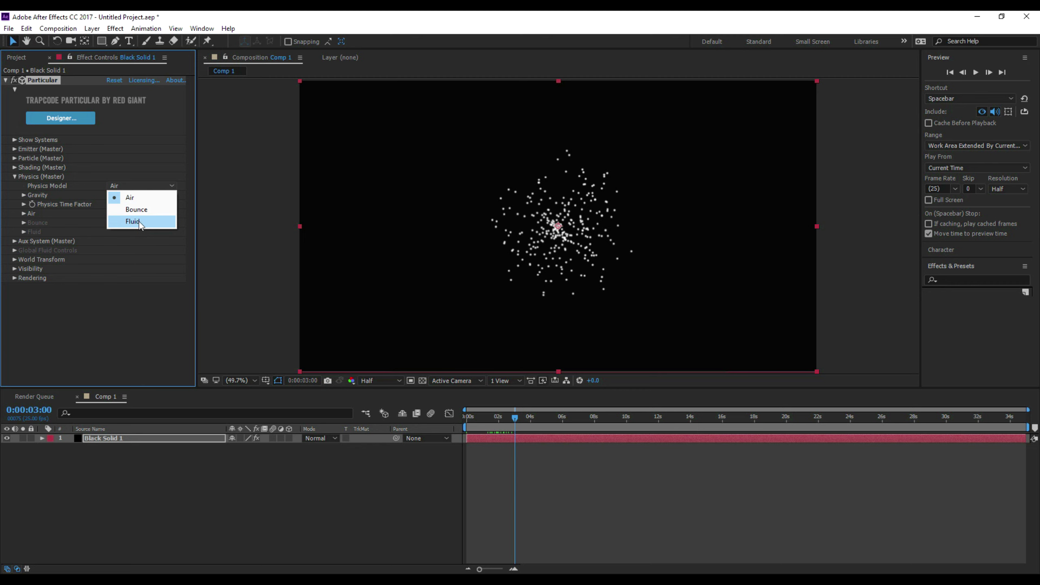
{"action": "left_click", "coordinate": [126, 116]}
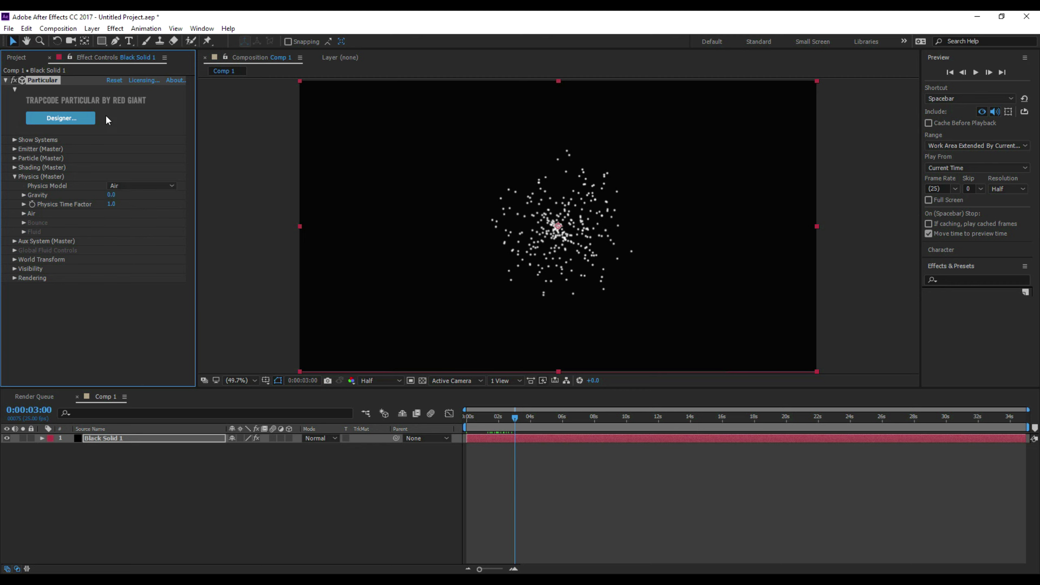
Step: Apply the Mushroom Cloud preset from the Fluid category of Particular's Designer to Black Solid 1
{"action": "left_click", "coordinate": [77, 118]}
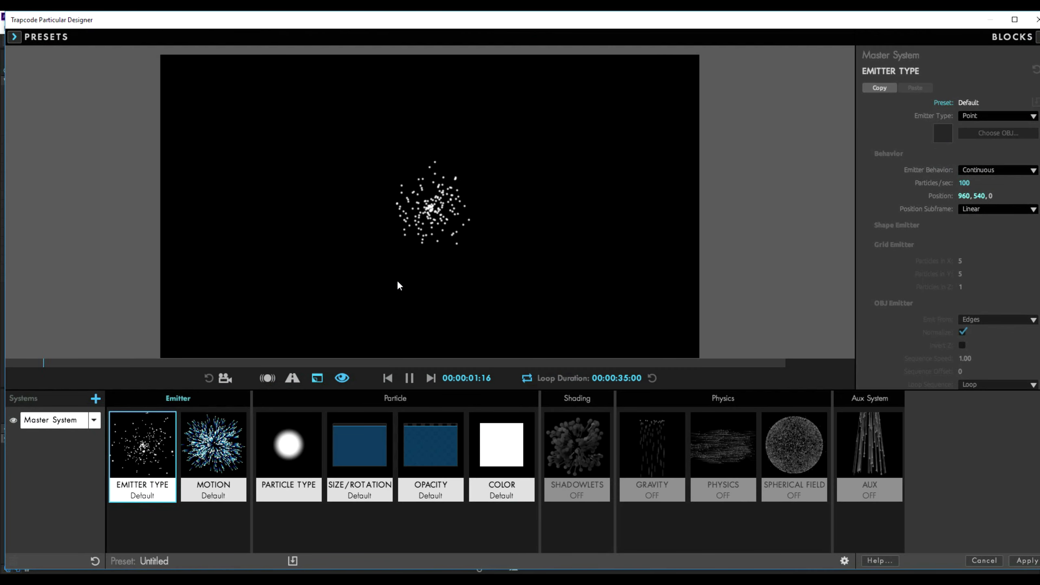
{"action": "left_click", "coordinate": [14, 37]}
{"action": "scroll", "coordinate": [152, 333], "scroll_direction": "down", "scroll_amount": 2}
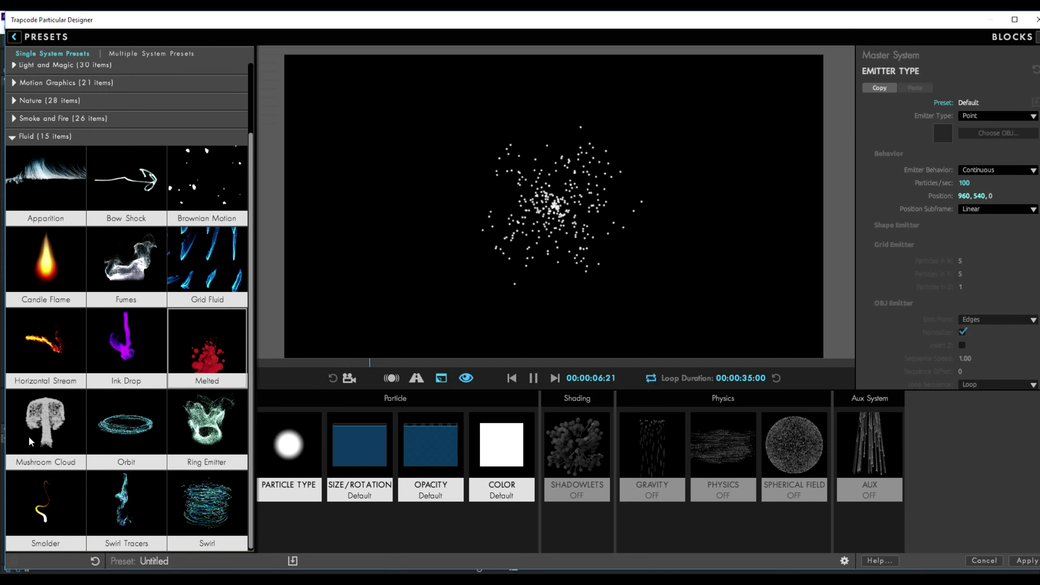
{"action": "left_click", "coordinate": [37, 422]}
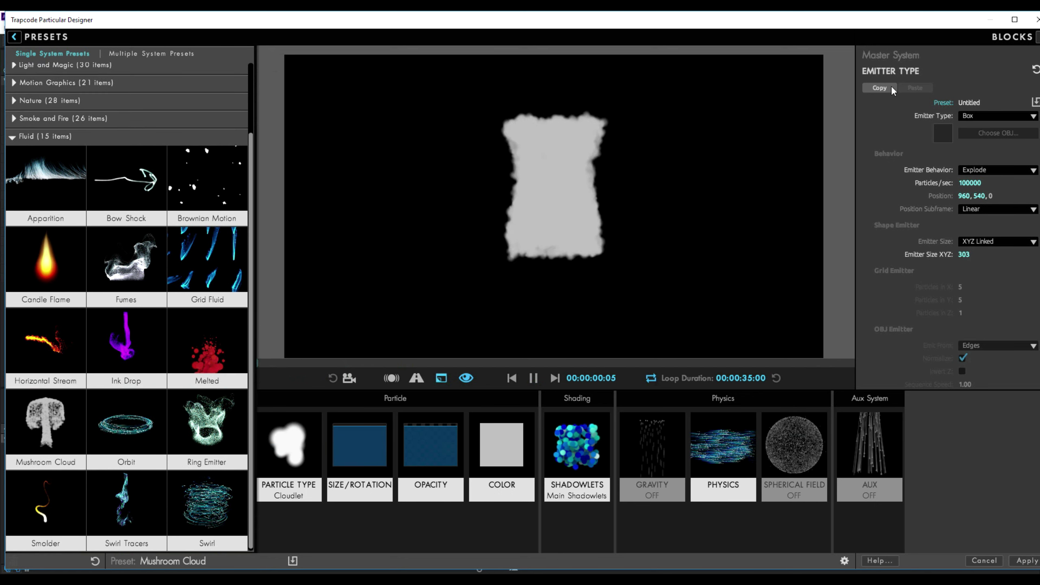
{"action": "left_click", "coordinate": [1001, 36]}
{"action": "left_click", "coordinate": [1015, 19]}
{"action": "left_click", "coordinate": [990, 35]}
{"action": "left_click", "coordinate": [1013, 565]}
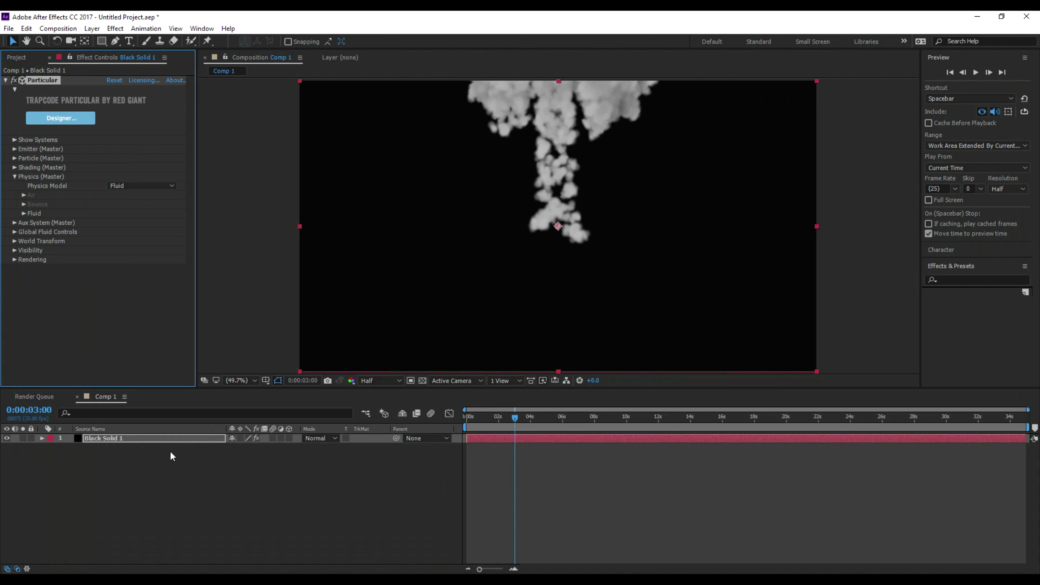
Step: Add a two-node camera named Camera 1 with the 35mm preset to Comp 1
{"action": "right_click", "coordinate": [119, 475]}
{"action": "left_click", "coordinate": [92, 29]}
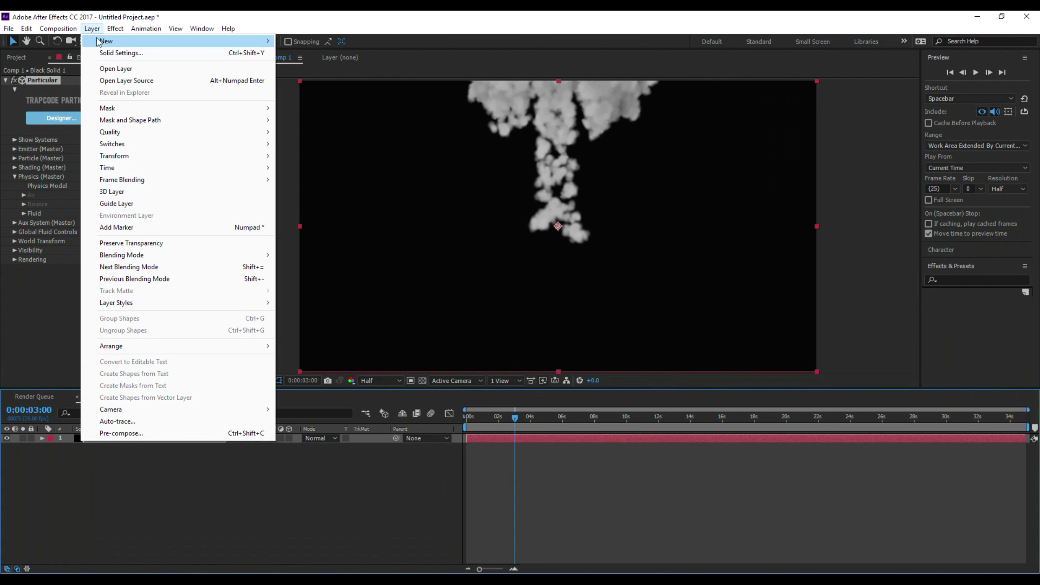
{"action": "mouse_move", "coordinate": [99, 41]}
{"action": "left_click", "coordinate": [330, 77]}
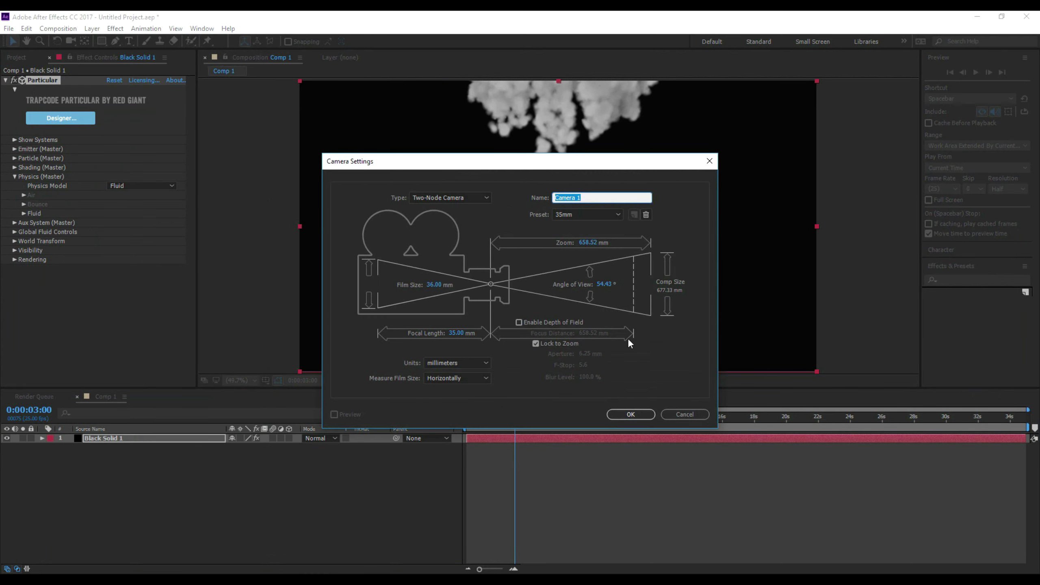
{"action": "left_click", "coordinate": [630, 414]}
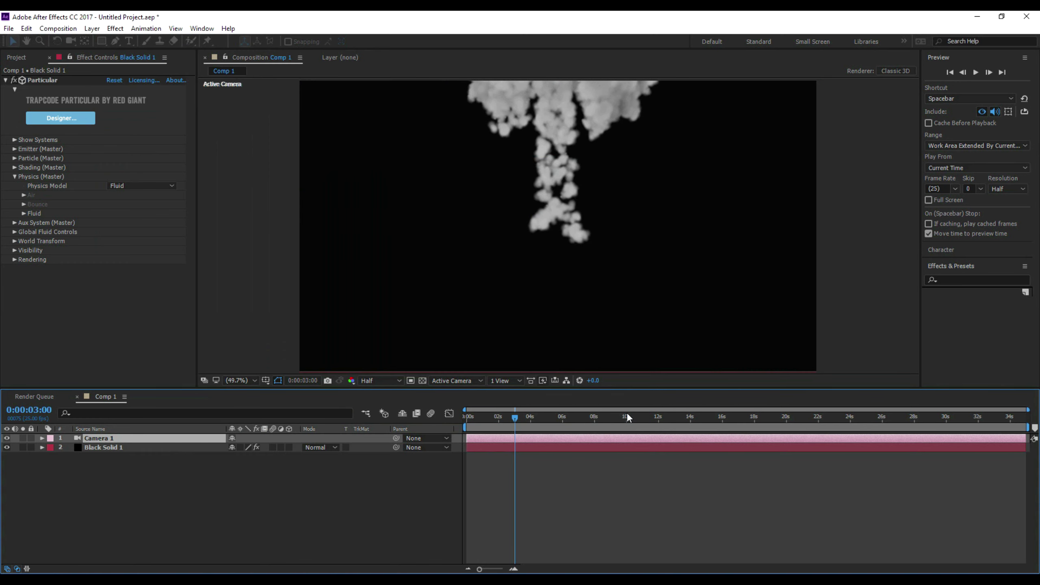
Step: Move Camera 1 up and back so that the whole mushroom cloud and its stem are framed at 0:00:03:00
{"action": "left_click", "coordinate": [71, 41]}
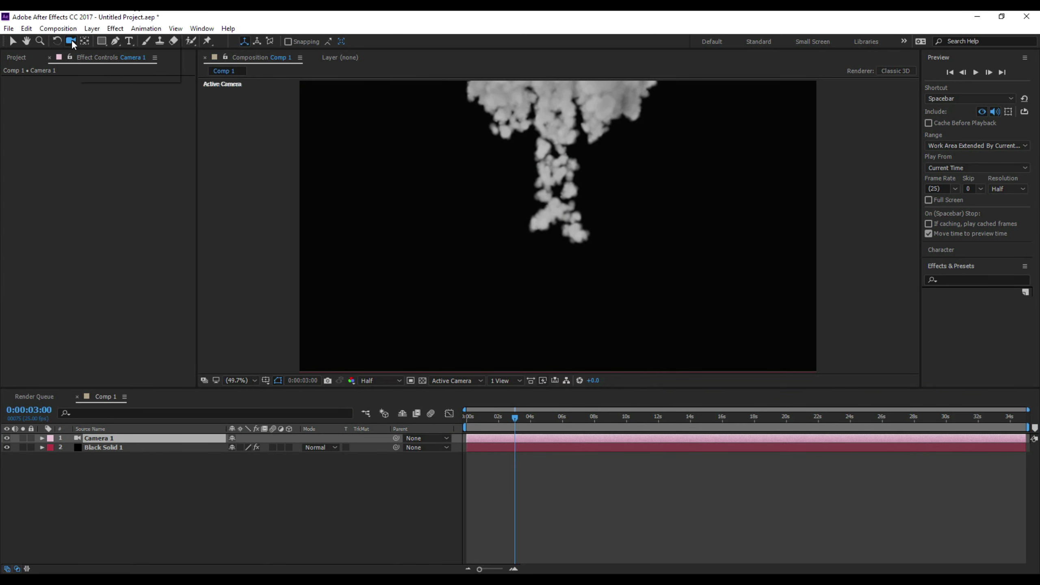
{"action": "left_click_drag", "start_coordinate": [578, 115], "coordinate": [581, 219]}
{"action": "left_click_drag", "start_coordinate": [579, 283], "coordinate": [580, 302]}
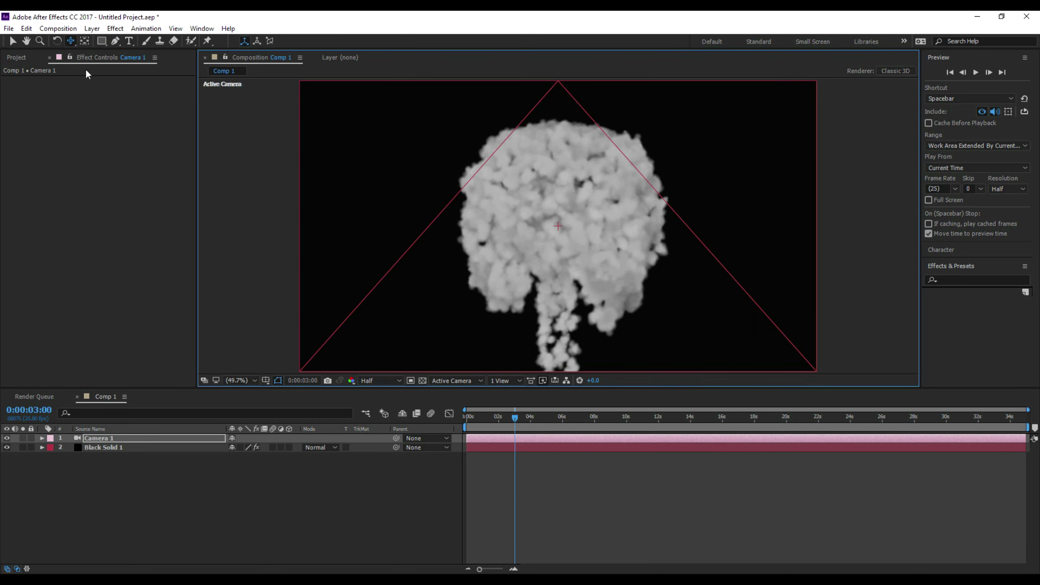
{"action": "left_click_drag", "start_coordinate": [71, 41], "coordinate": [99, 83]}
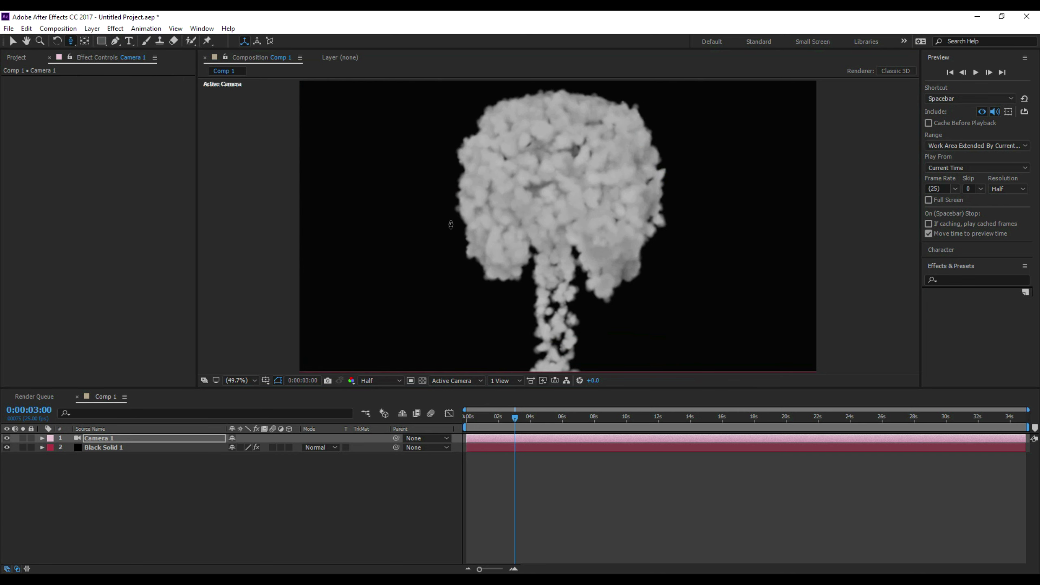
{"action": "left_click_drag", "start_coordinate": [585, 167], "coordinate": [598, 279]}
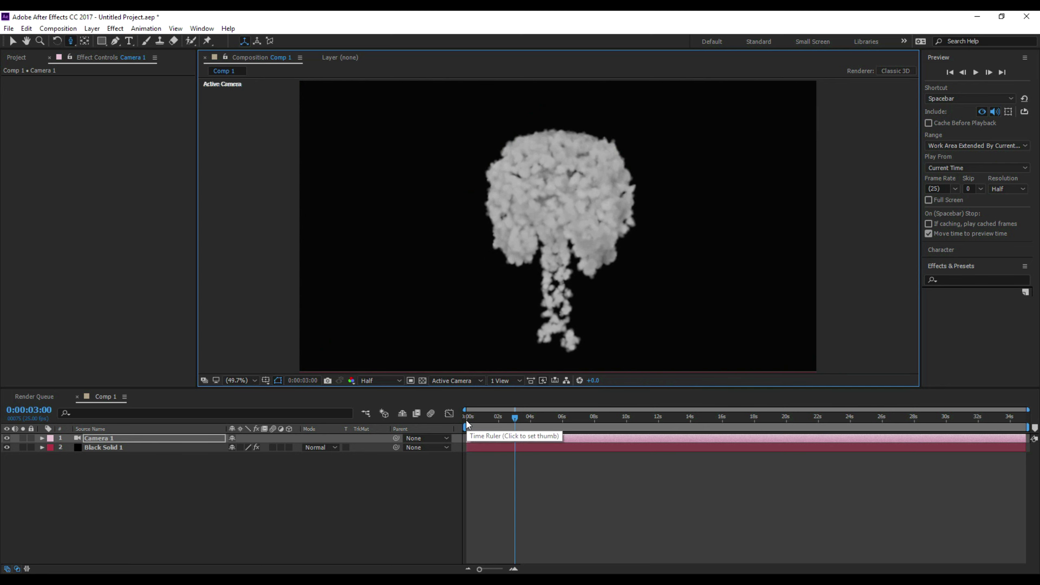
Step: Preview the mushroom cloud simulation in Comp 1 from 0:00:00:00
{"action": "left_click", "coordinate": [469, 418]}
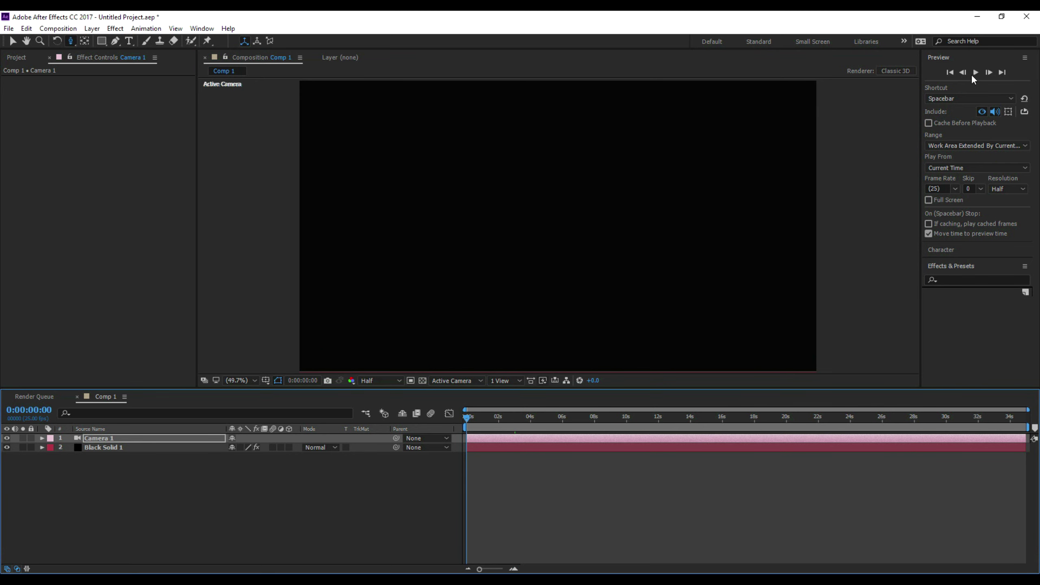
{"action": "left_click", "coordinate": [974, 74]}
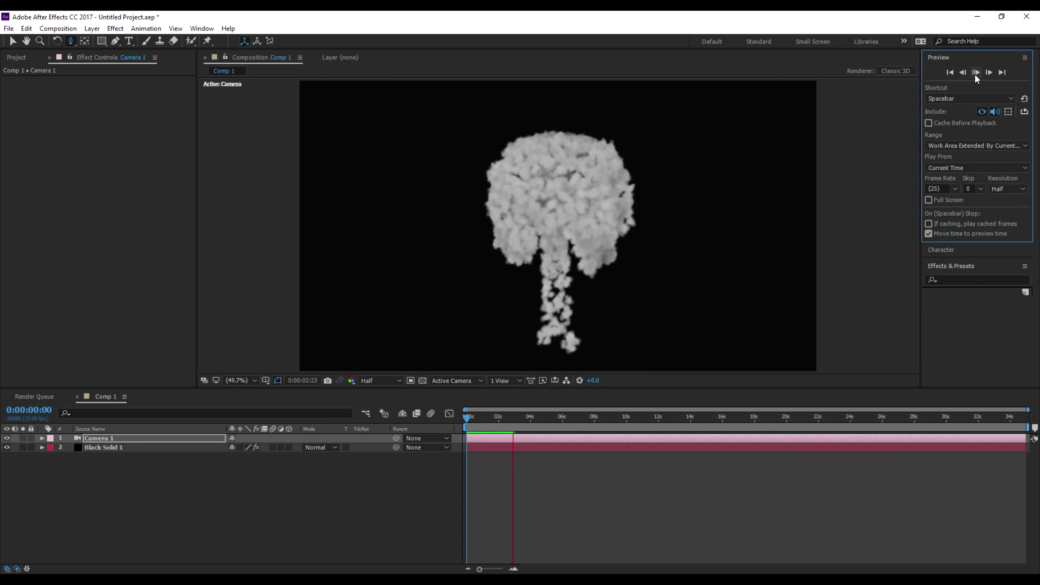
{"action": "left_click", "coordinate": [974, 72]}
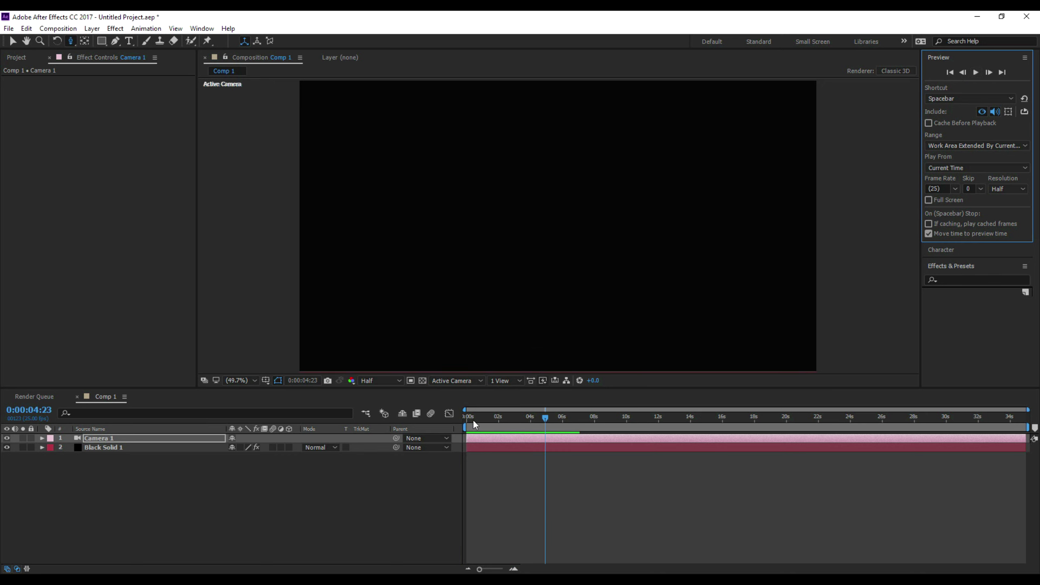
Step: Shorten Comp 1's work area to end at about 3 seconds and play the mushroom cloud from 0:00:00:00
{"action": "left_click_drag", "start_coordinate": [475, 424], "coordinate": [514, 420]}
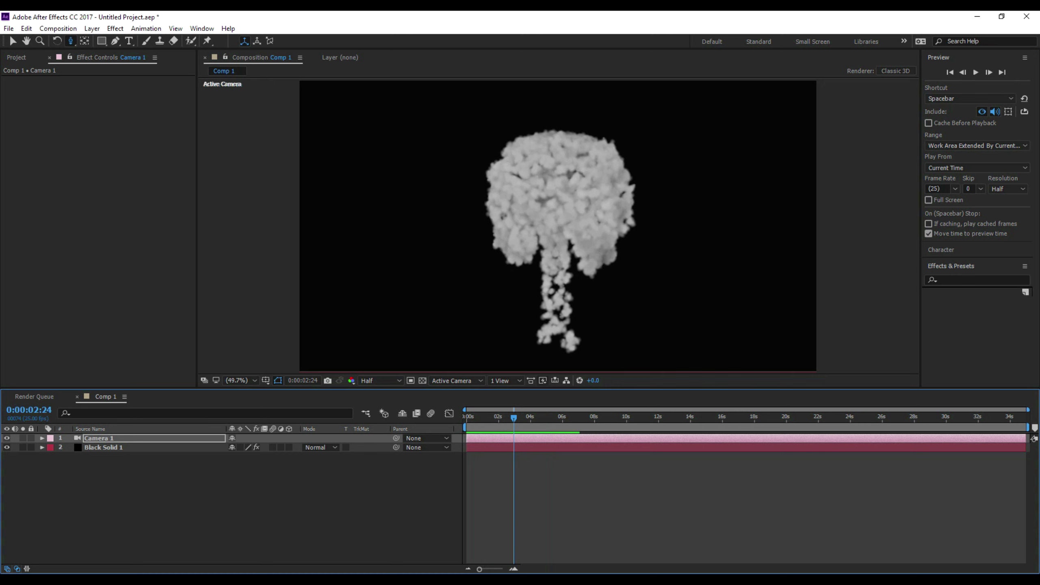
{"action": "left_click_drag", "start_coordinate": [1028, 428], "coordinate": [459, 416]}
{"action": "left_click", "coordinate": [976, 72]}
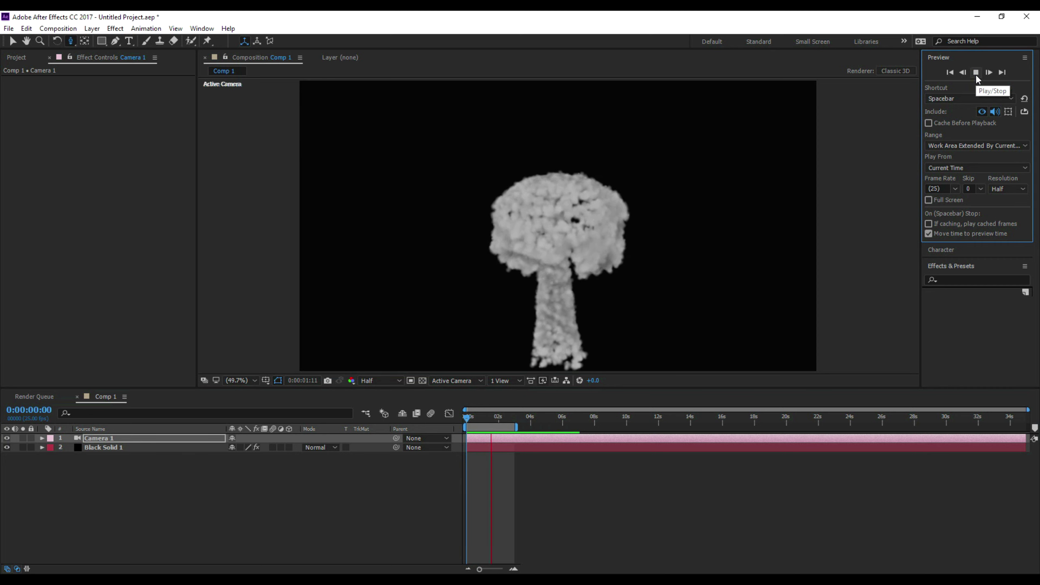